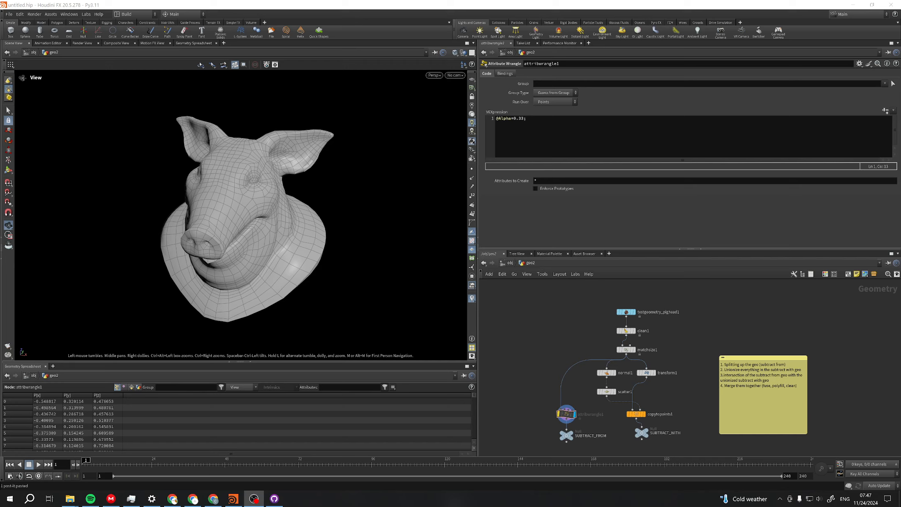
Add a Boolean node below the SUBTRACT_FROM and SUBTRACT_WITH nulls
{"action": "middle_click_drag", "start_coordinate": [705, 396], "coordinate": [663, 373]}
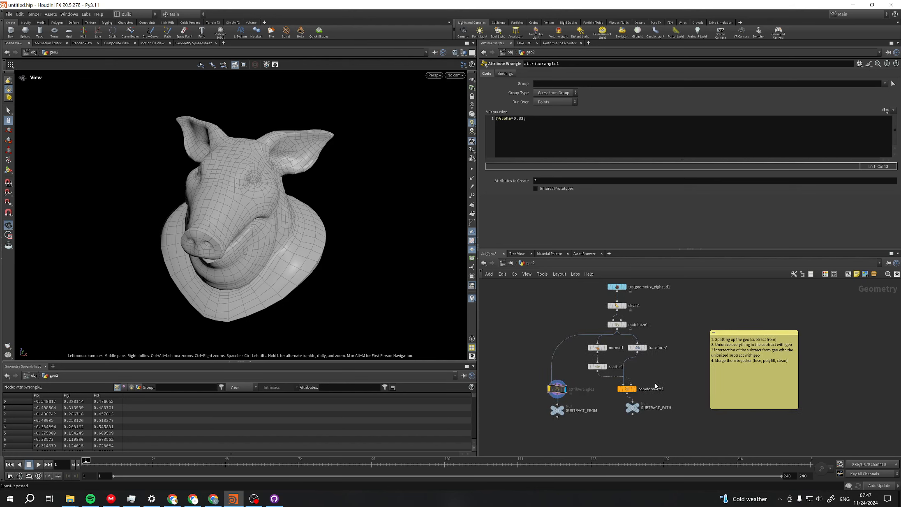
{"action": "middle_click_drag", "start_coordinate": [670, 372], "coordinate": [687, 348]}
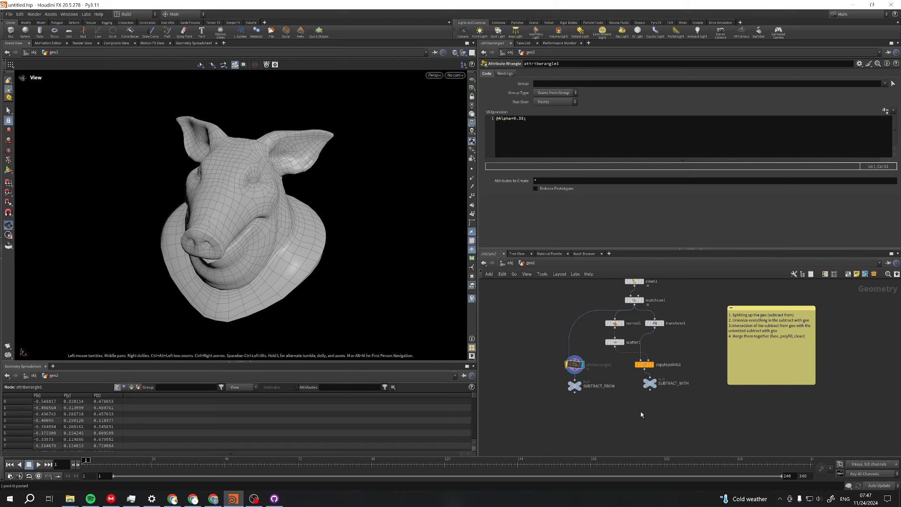
{"action": "middle_click_drag", "start_coordinate": [630, 409], "coordinate": [627, 412]}
{"action": "key", "text": "Tab"}
{"action": "type", "text": "bool"}
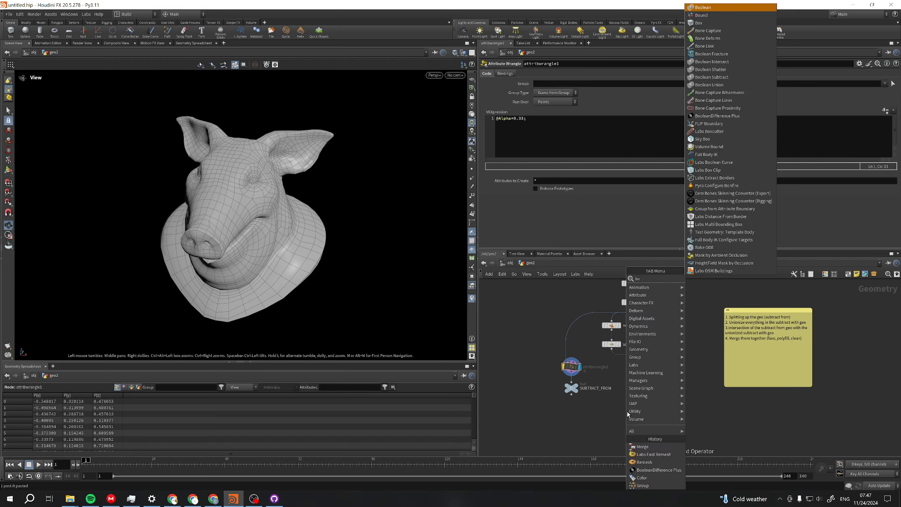
{"action": "key", "text": "Return"}
{"action": "left_click", "coordinate": [622, 422]}
{"action": "scroll", "coordinate": [622, 422], "scroll_direction": "up", "scroll_amount": 4}
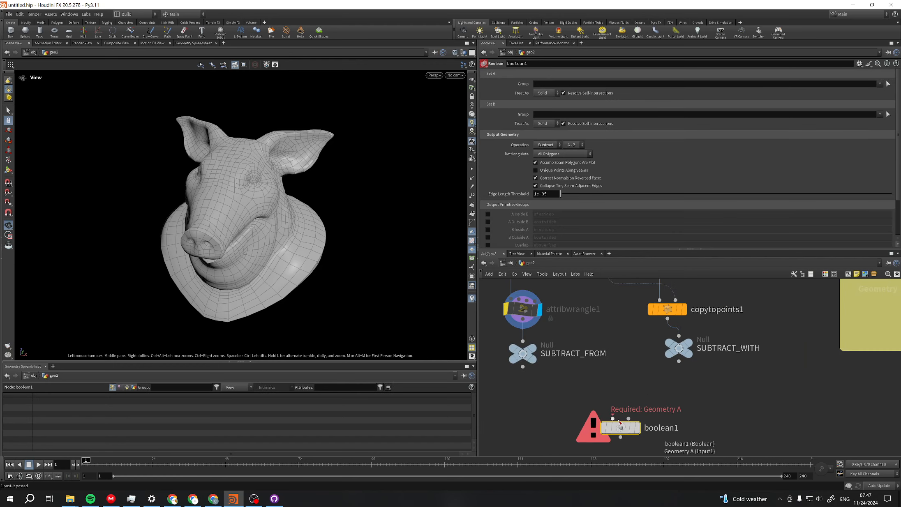
Set the Boolean's Detriangulate to No Polygons and connect SUBTRACT_FROM as its first input and SUBTRACT_WITH as its second
{"action": "left_click", "coordinate": [561, 154]}
{"action": "left_click", "coordinate": [563, 163]}
{"action": "left_click", "coordinate": [523, 367]}
{"action": "left_click", "coordinate": [612, 418]}
{"action": "left_click", "coordinate": [629, 419]}
{"action": "left_click", "coordinate": [679, 361]}
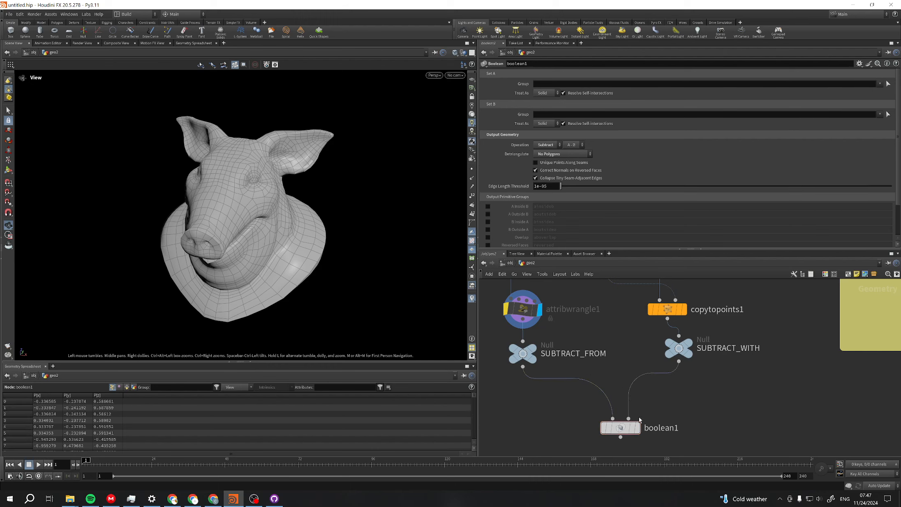
Display the Boolean's result and inspect the cuts around the pig's collar from several angles
{"action": "left_click", "coordinate": [637, 428]}
{"action": "left_click_drag", "start_coordinate": [287, 263], "coordinate": [306, 258]}
{"action": "scroll", "coordinate": [306, 258], "scroll_direction": "up", "scroll_amount": 10}
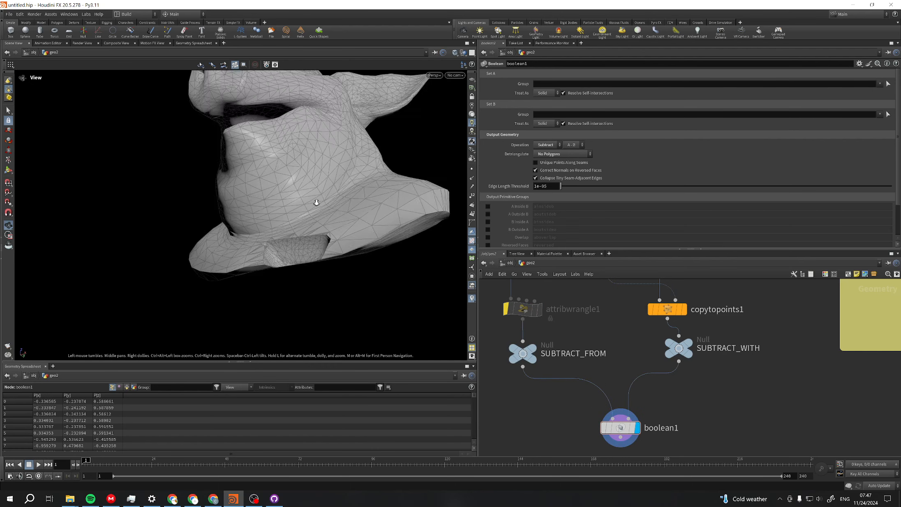
{"action": "left_click_drag", "start_coordinate": [370, 120], "coordinate": [294, 199]}
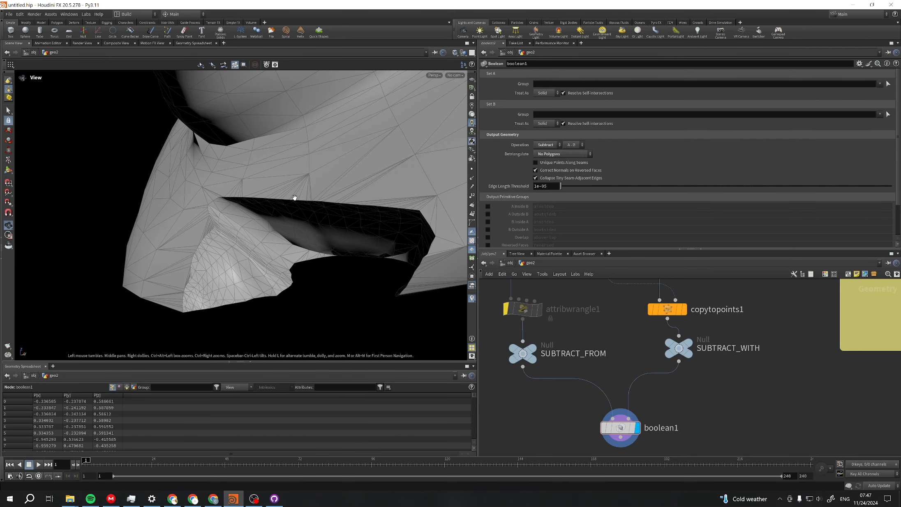
{"action": "left_click_drag", "start_coordinate": [225, 231], "coordinate": [305, 267]}
Display the SUBTRACT_WITH null to view the cutter copies on their own
{"action": "left_click", "coordinate": [686, 342]}
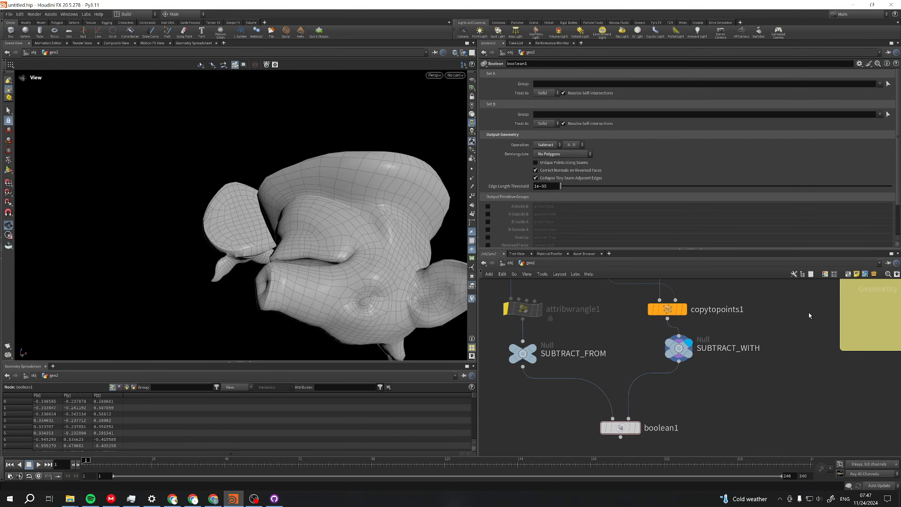
{"action": "middle_click_drag", "start_coordinate": [810, 315], "coordinate": [793, 326]}
{"action": "left_click_drag", "start_coordinate": [263, 230], "coordinate": [364, 298]}
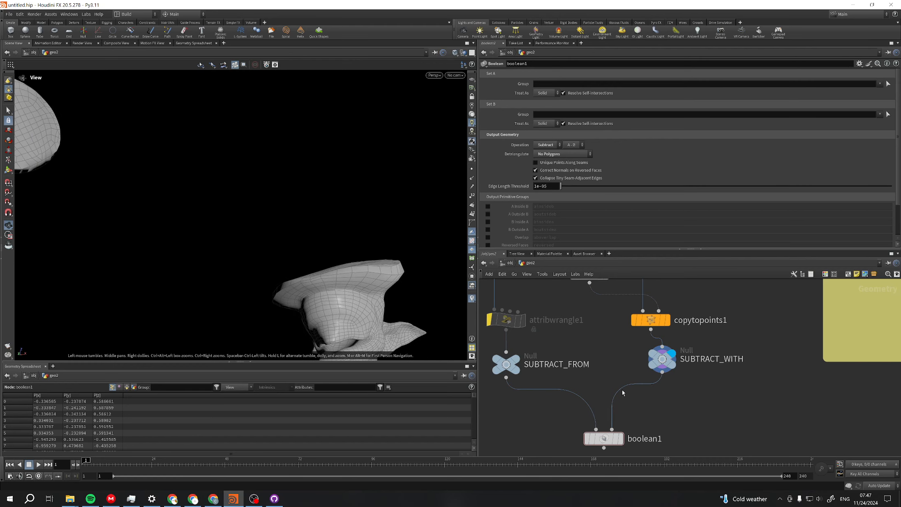
{"action": "scroll", "coordinate": [623, 393], "scroll_direction": "up", "scroll_amount": 3}
Display the Boolean's result again and examine the cuts across the head, eye and collar
{"action": "left_click", "coordinate": [620, 406]}
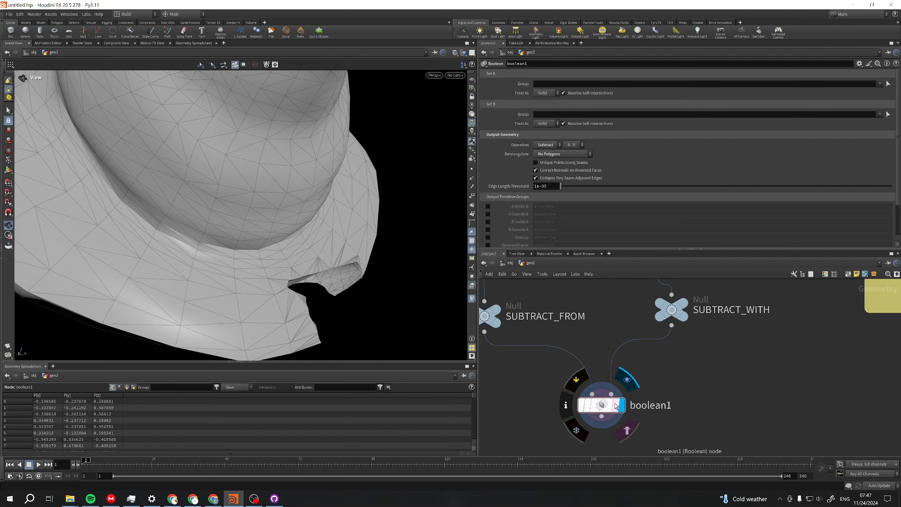
{"action": "left_click_drag", "start_coordinate": [362, 230], "coordinate": [315, 244]}
{"action": "middle_click_drag", "start_coordinate": [316, 244], "coordinate": [362, 310]}
{"action": "right_click_drag", "start_coordinate": [361, 310], "coordinate": [294, 176]}
{"action": "middle_click_drag", "start_coordinate": [294, 177], "coordinate": [325, 214]}
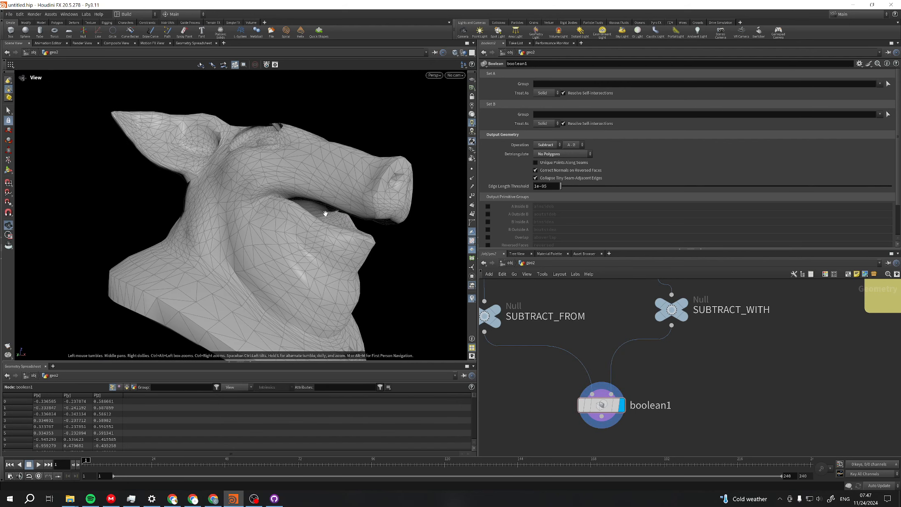
{"action": "left_click_drag", "start_coordinate": [325, 214], "coordinate": [252, 177]}
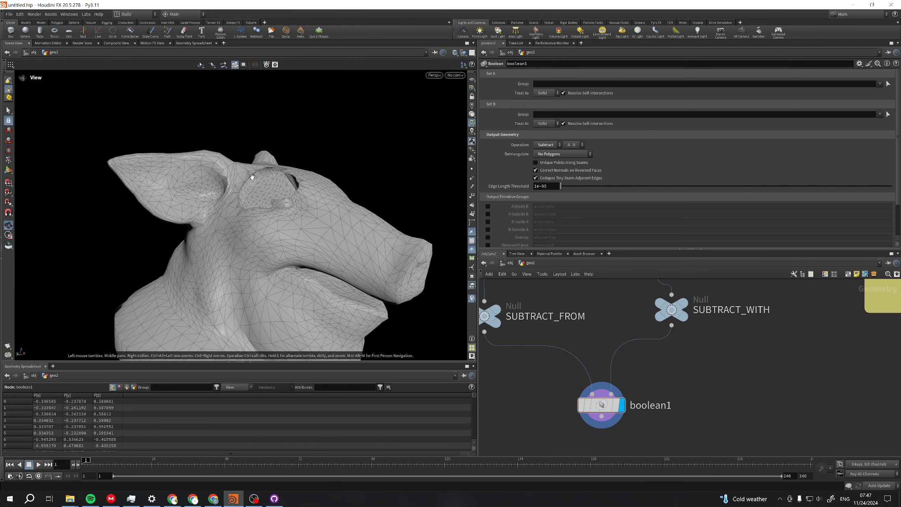
{"action": "scroll", "coordinate": [287, 222], "scroll_direction": "down", "scroll_amount": 1}
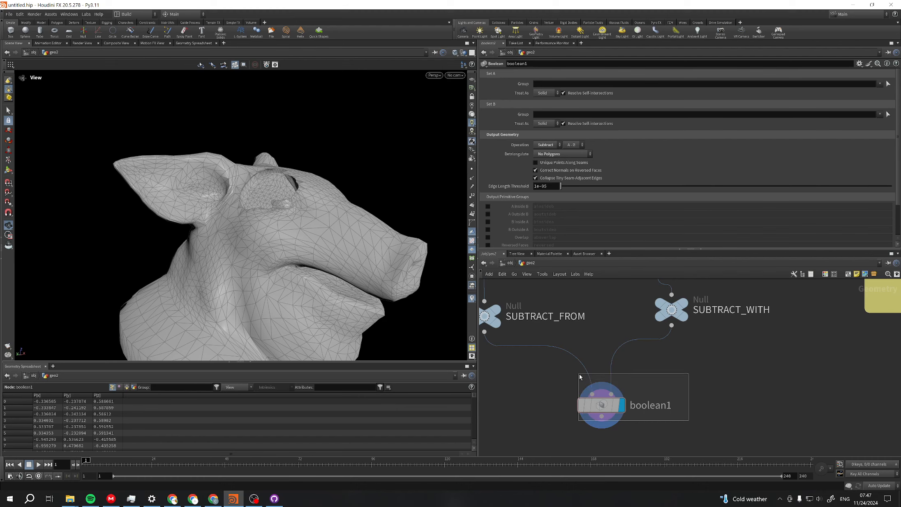
Delete the Boolean node and review the sticky note's list of steps
{"action": "key", "text": "Delete"}
{"action": "scroll", "coordinate": [674, 397], "scroll_direction": "down", "scroll_amount": 5}
{"action": "scroll", "coordinate": [662, 390], "scroll_direction": "up", "scroll_amount": 5}
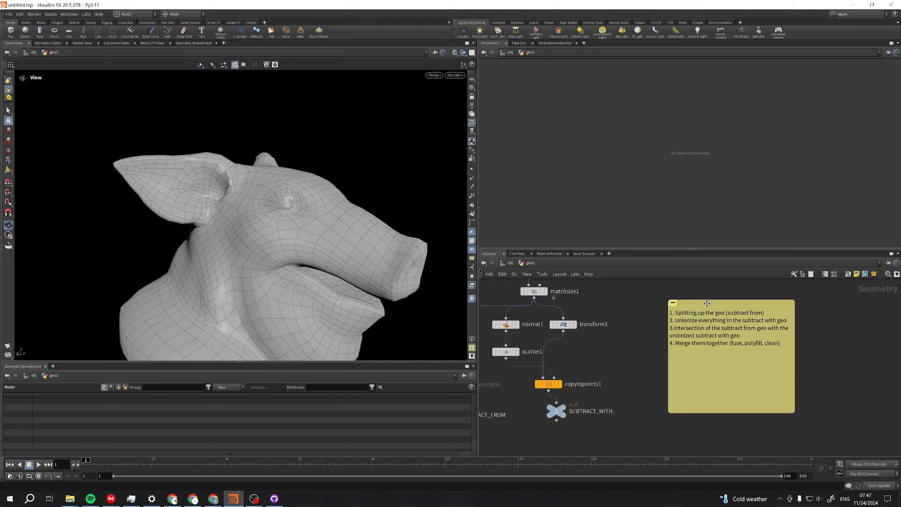
{"action": "middle_click_drag", "start_coordinate": [750, 340], "coordinate": [693, 353]}
{"action": "scroll", "coordinate": [580, 375], "scroll_direction": "down", "scroll_amount": 2}
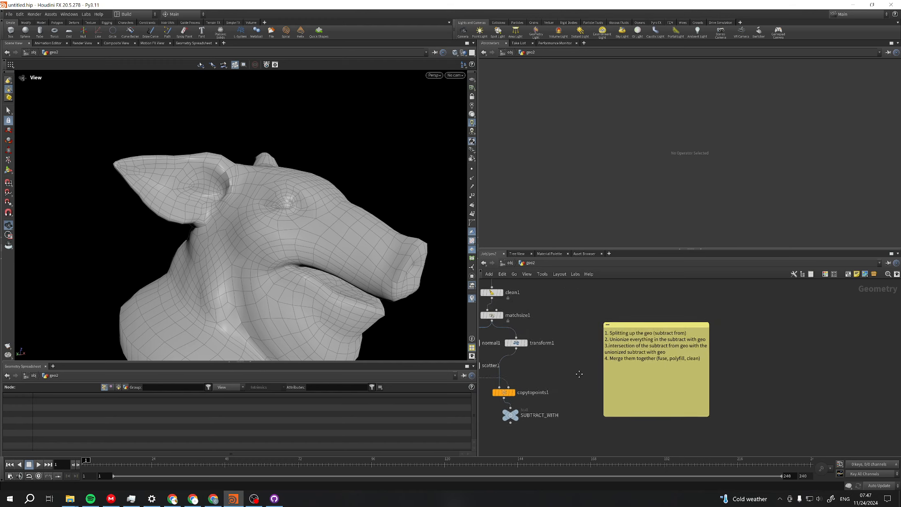
{"action": "middle_click_drag", "start_coordinate": [579, 374], "coordinate": [691, 332]}
{"action": "scroll", "coordinate": [557, 377], "scroll_direction": "up", "scroll_amount": 2}
Display the SUBTRACT_WITH copies and set the Scatter node's Force Total Count to 11
{"action": "left_click_drag", "start_coordinate": [362, 279], "coordinate": [284, 222]}
{"action": "scroll", "coordinate": [662, 375], "scroll_direction": "up", "scroll_amount": 1}
{"action": "left_click", "coordinate": [675, 355]}
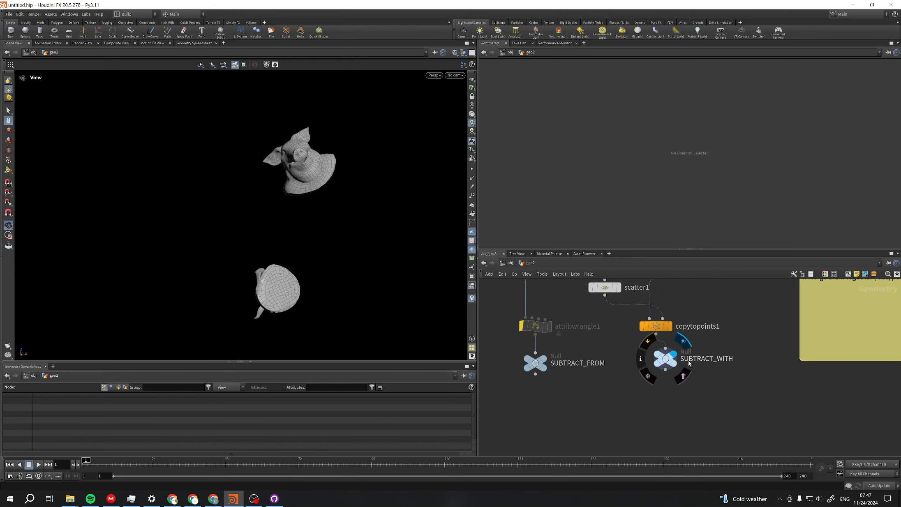
{"action": "middle_click_drag", "start_coordinate": [708, 344], "coordinate": [658, 414]}
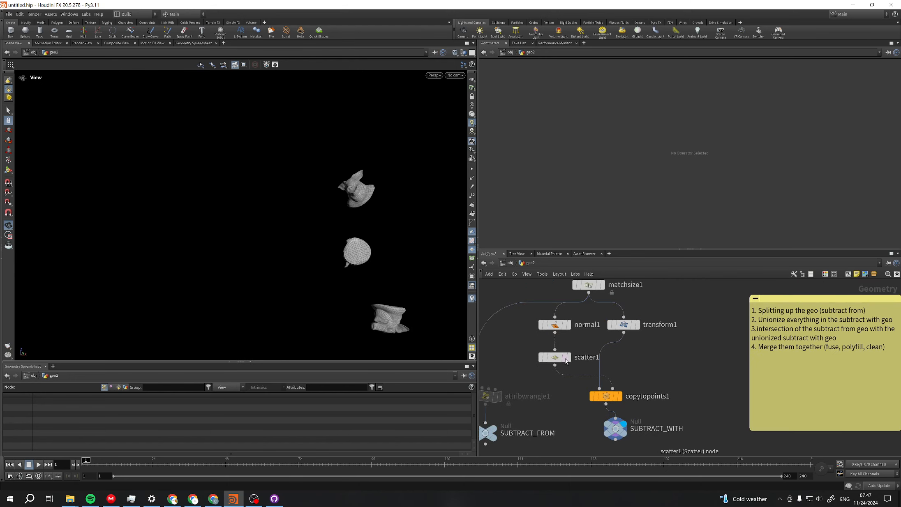
{"action": "left_click", "coordinate": [554, 357]}
{"action": "left_click_drag", "start_coordinate": [599, 109], "coordinate": [633, 113]}
{"action": "left_click_drag", "start_coordinate": [410, 197], "coordinate": [432, 228]}
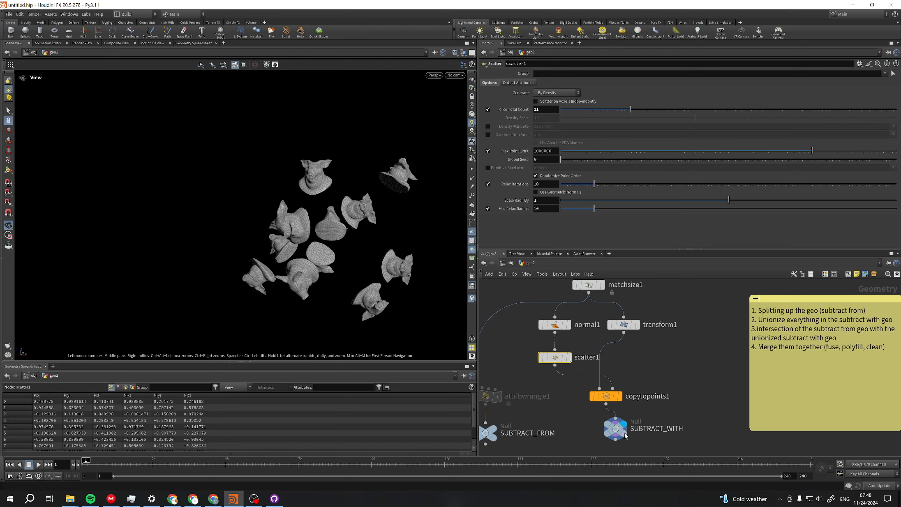
Overlay SUBTRACT_FROM as a template on the SUBTRACT_WITH copies to compare them, and remove the overlay
{"action": "scroll", "coordinate": [547, 420], "scroll_direction": "up", "scroll_amount": 2}
{"action": "left_click", "coordinate": [501, 398]}
{"action": "left_click_drag", "start_coordinate": [370, 242], "coordinate": [325, 227]}
{"action": "scroll", "coordinate": [308, 231], "scroll_direction": "up", "scroll_amount": 5}
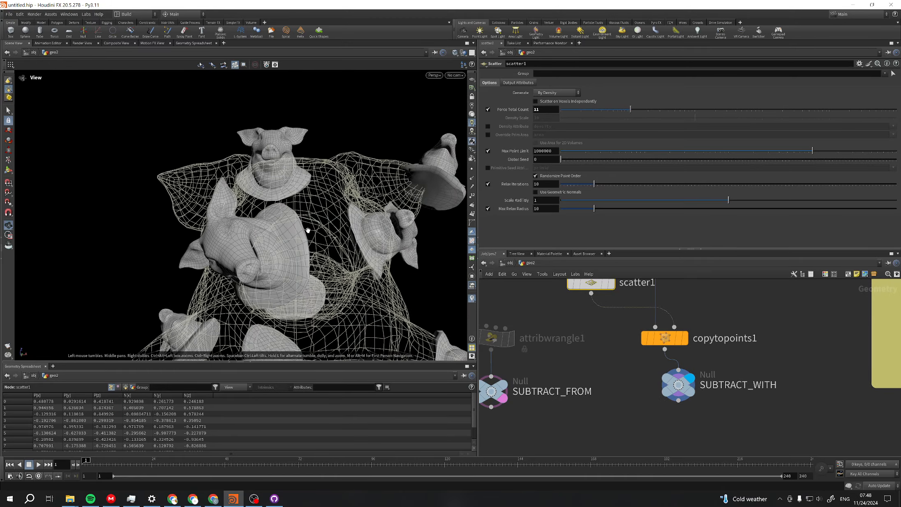
{"action": "left_click", "coordinate": [500, 403]}
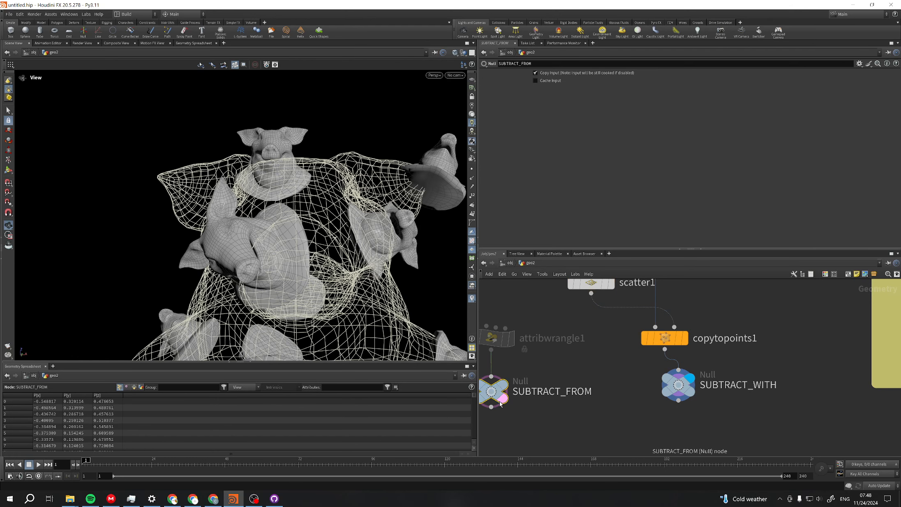
{"action": "left_click", "coordinate": [686, 389]}
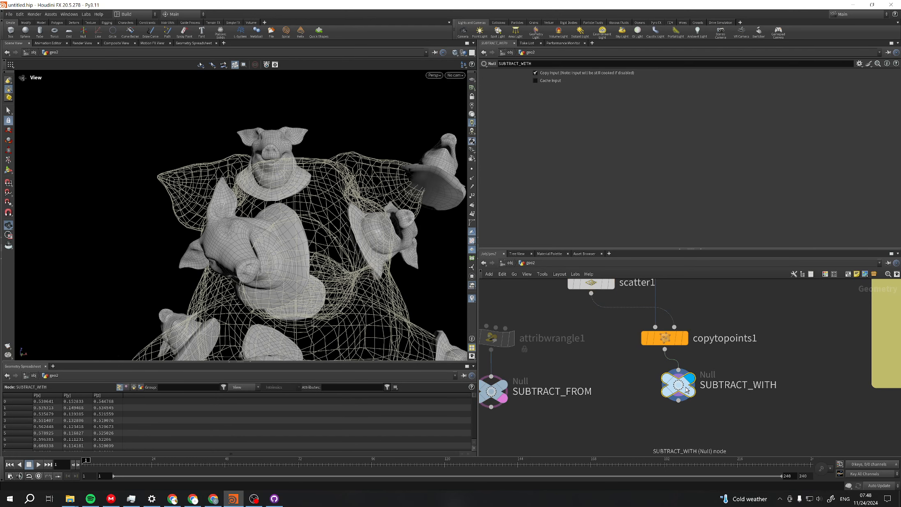
{"action": "scroll", "coordinate": [633, 391], "scroll_direction": "down", "scroll_amount": 4}
{"action": "scroll", "coordinate": [585, 394], "scroll_direction": "up", "scroll_amount": 2}
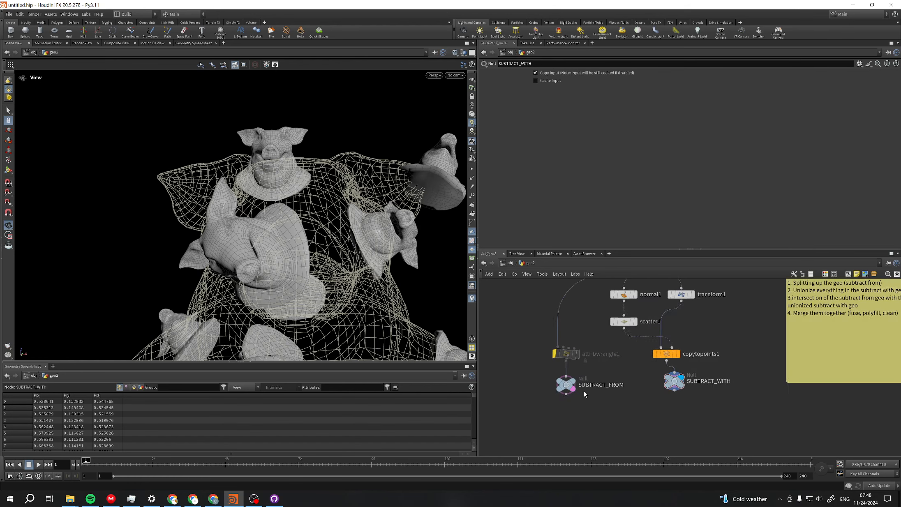
{"action": "left_click", "coordinate": [575, 390]}
{"action": "middle_click_drag", "start_coordinate": [662, 425], "coordinate": [598, 432]}
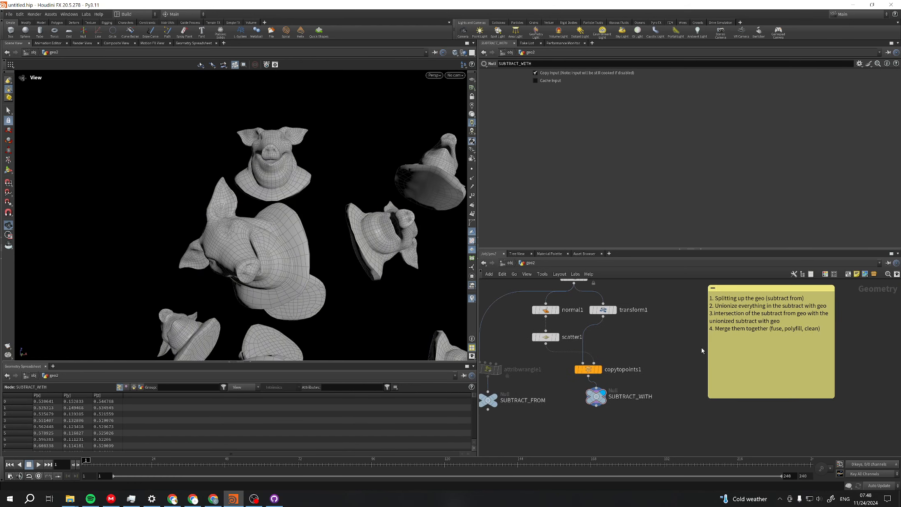
Switch the display between SUBTRACT_FROM and SUBTRACT_WITH to compare the base head with the scattered copies
{"action": "scroll", "coordinate": [570, 383], "scroll_direction": "up", "scroll_amount": 3}
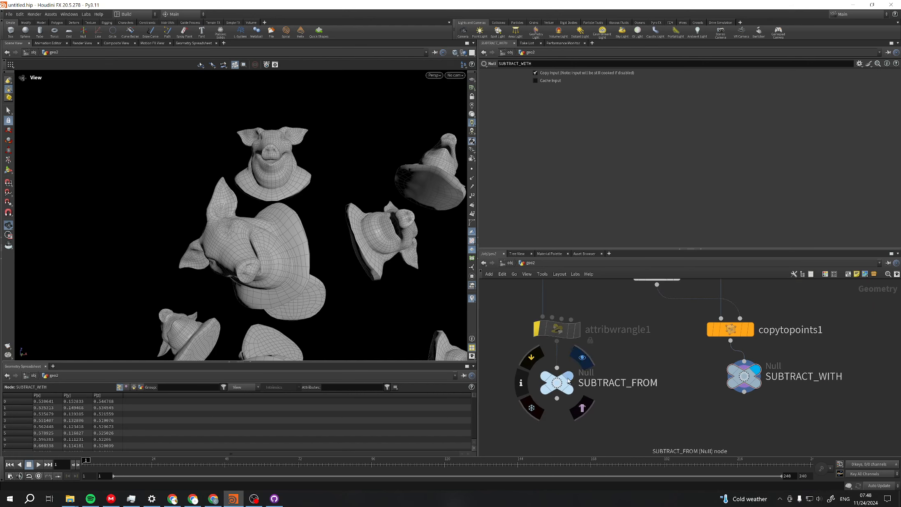
{"action": "left_click", "coordinate": [582, 357]}
{"action": "middle_click_drag", "start_coordinate": [570, 384], "coordinate": [488, 388]}
{"action": "mouse_move", "coordinate": [345, 208]}
{"action": "left_mouse_down"}
{"action": "mouse_move", "coordinate": [364, 249]}
{"action": "mouse_move", "coordinate": [316, 236]}
{"action": "mouse_move", "coordinate": [354, 214]}
{"action": "left_mouse_up"}
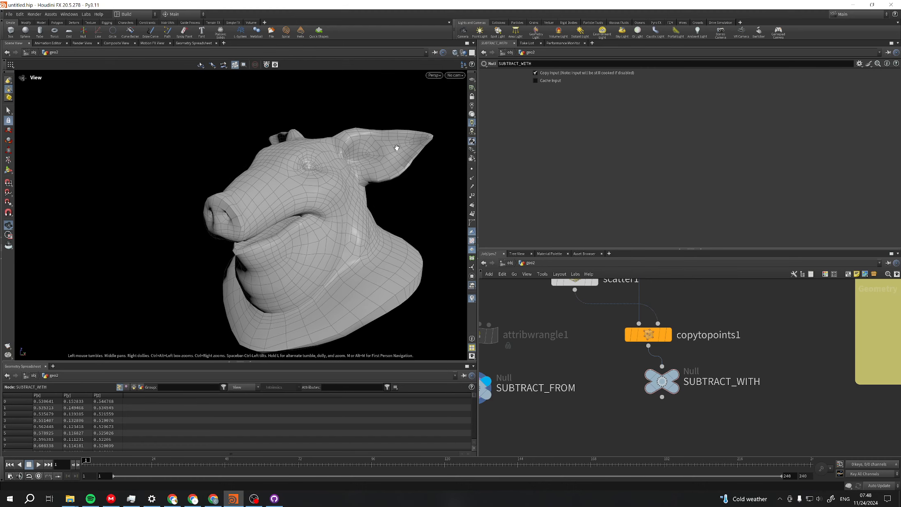
{"action": "left_click", "coordinate": [679, 360]}
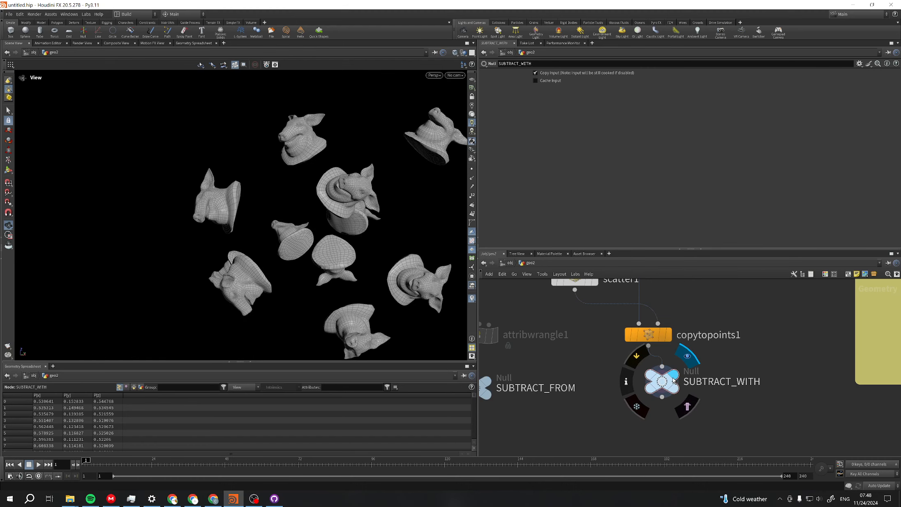
{"action": "left_click", "coordinate": [489, 389]}
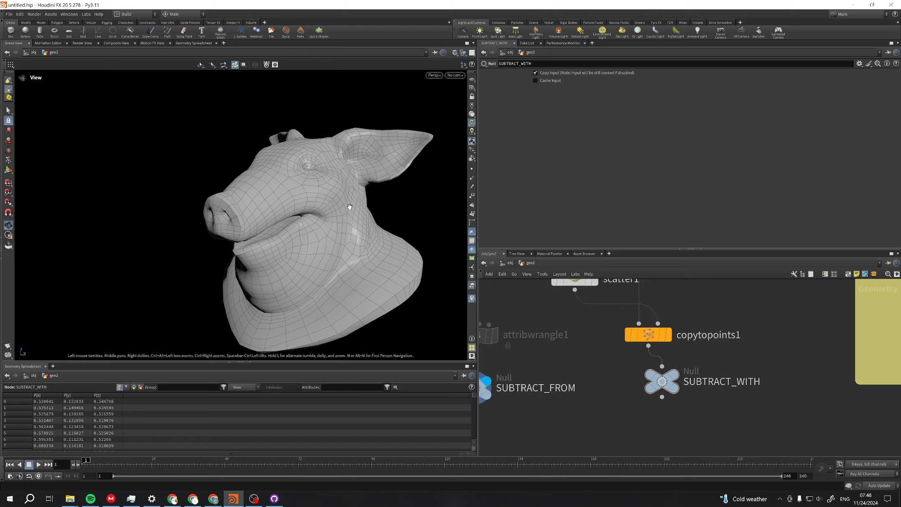
Move the sticky note slightly closer to the node chain and display the SUBTRACT_WITH null
{"action": "middle_click_drag", "start_coordinate": [848, 298], "coordinate": [720, 373]}
{"action": "scroll", "coordinate": [777, 330], "scroll_direction": "down", "scroll_amount": 3}
{"action": "left_click_drag", "start_coordinate": [739, 311], "coordinate": [705, 317]}
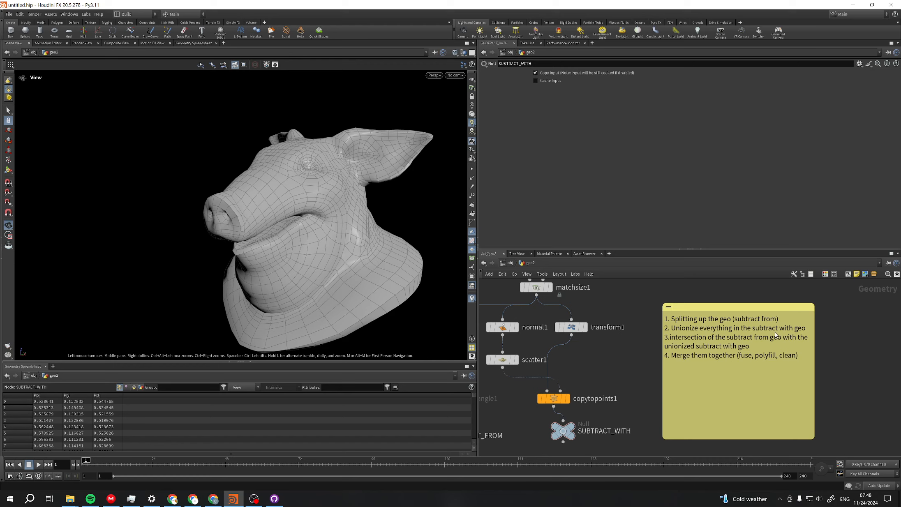
{"action": "middle_click_drag", "start_coordinate": [774, 332], "coordinate": [808, 296]}
{"action": "left_click", "coordinate": [612, 378]}
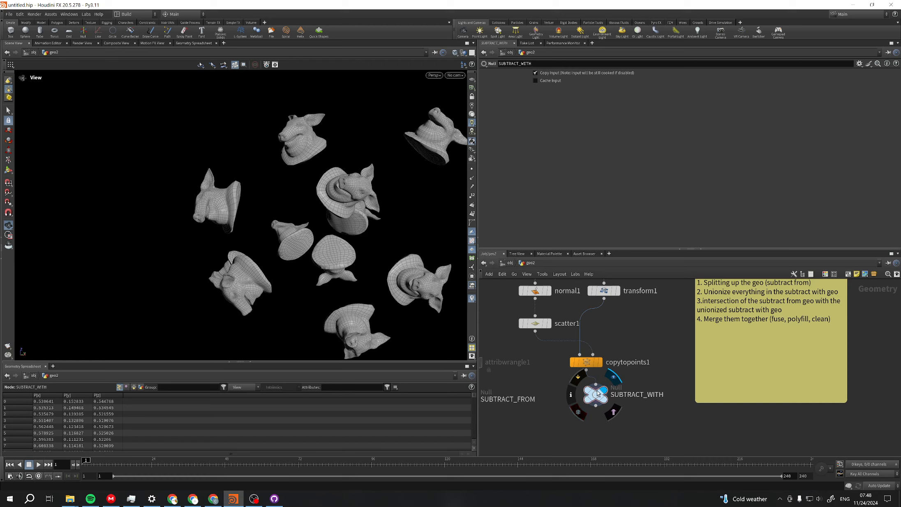
Edit the sticky note's third item to put a space between "3." and "intersection"
{"action": "middle_click_drag", "start_coordinate": [707, 344], "coordinate": [682, 365]}
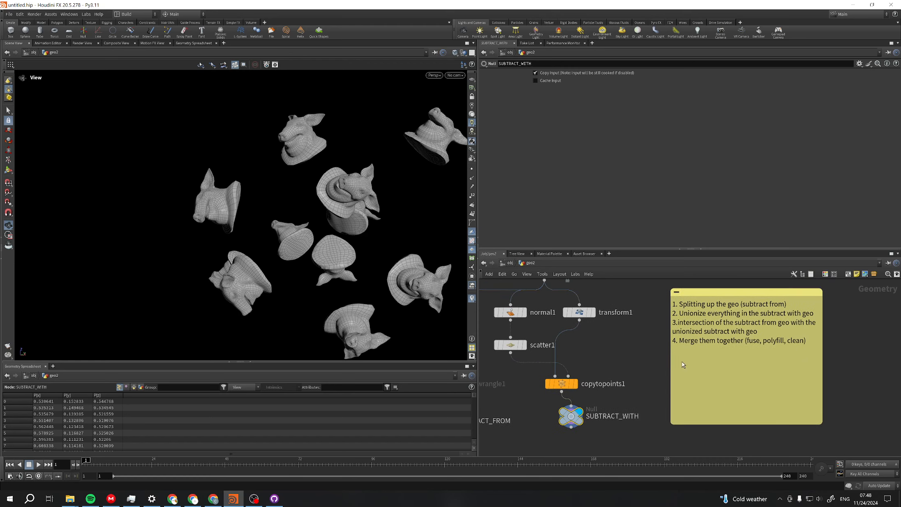
{"action": "double_click", "coordinate": [681, 324]}
{"action": "left_click", "coordinate": [692, 324]}
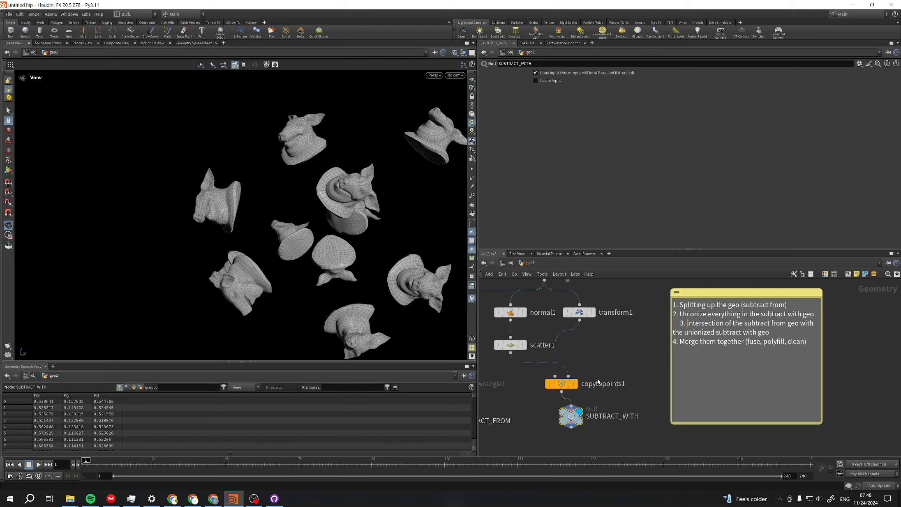
{"action": "left_click", "coordinate": [651, 349]}
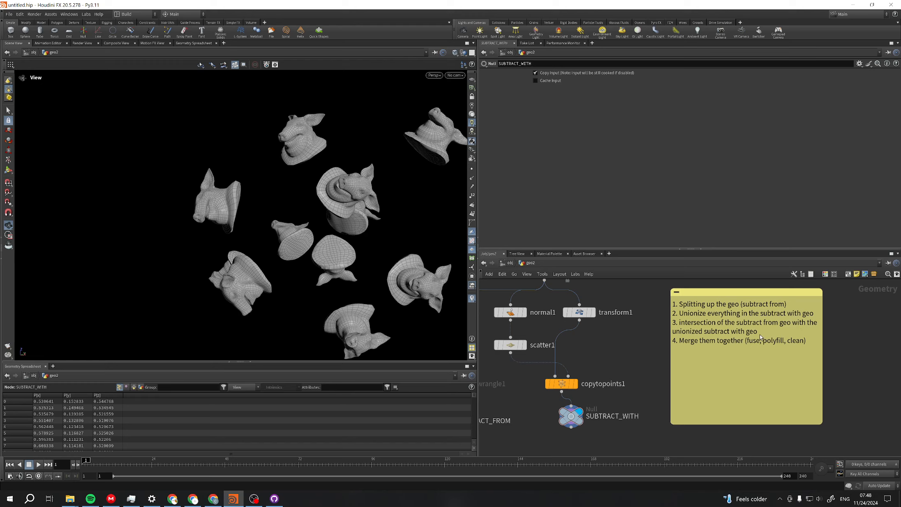
Add a Boolean node below SUBTRACT_WITH and connect that null to its first input
{"action": "middle_click_drag", "start_coordinate": [680, 365], "coordinate": [687, 353]}
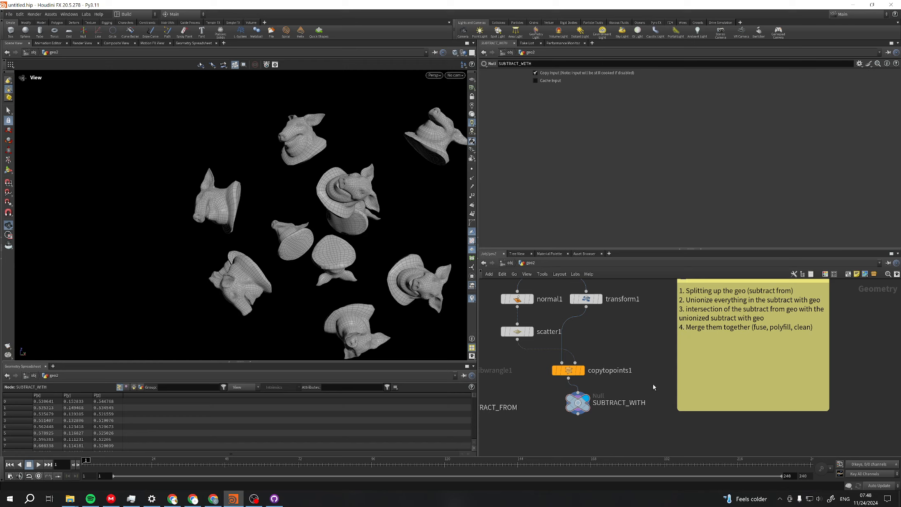
{"action": "scroll", "coordinate": [666, 384], "scroll_direction": "down", "scroll_amount": 5}
{"action": "key", "text": "Tab"}
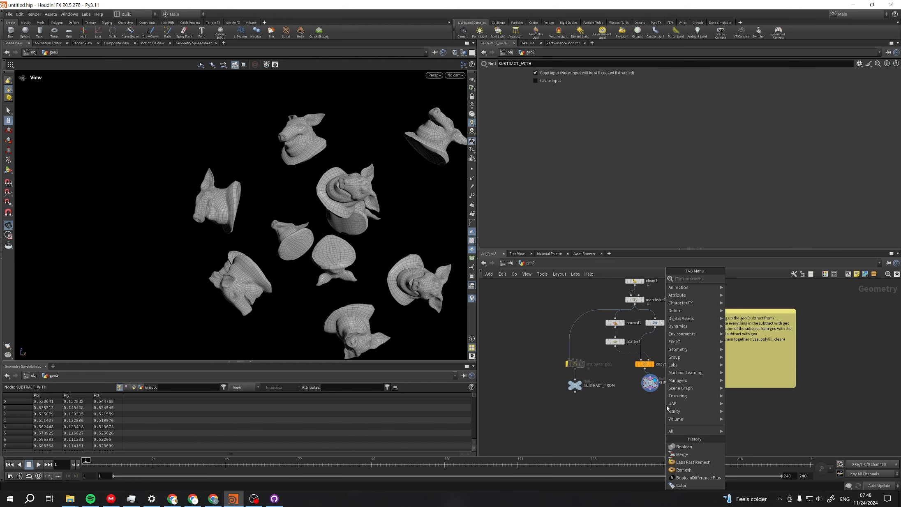
{"action": "key", "text": "Escape"}
{"action": "key", "text": "Tab"}
{"action": "type", "text": "bo"}
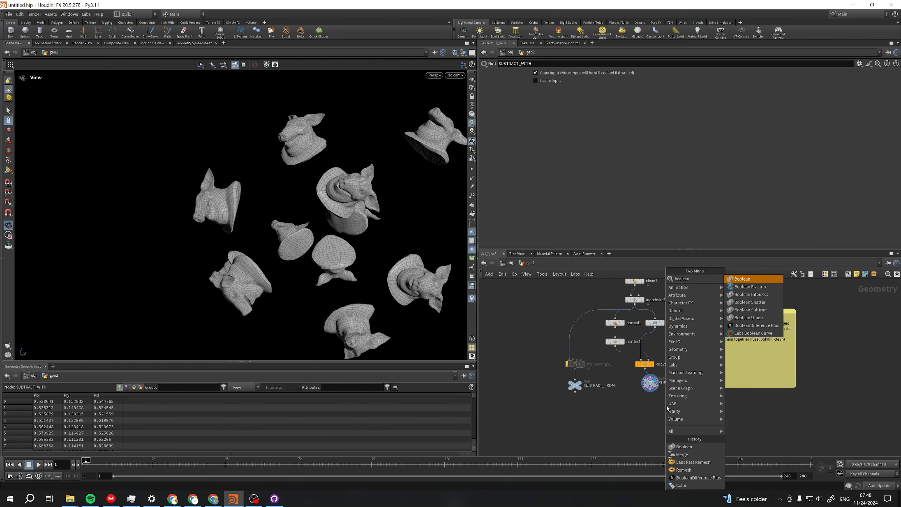
{"action": "key", "text": "Return"}
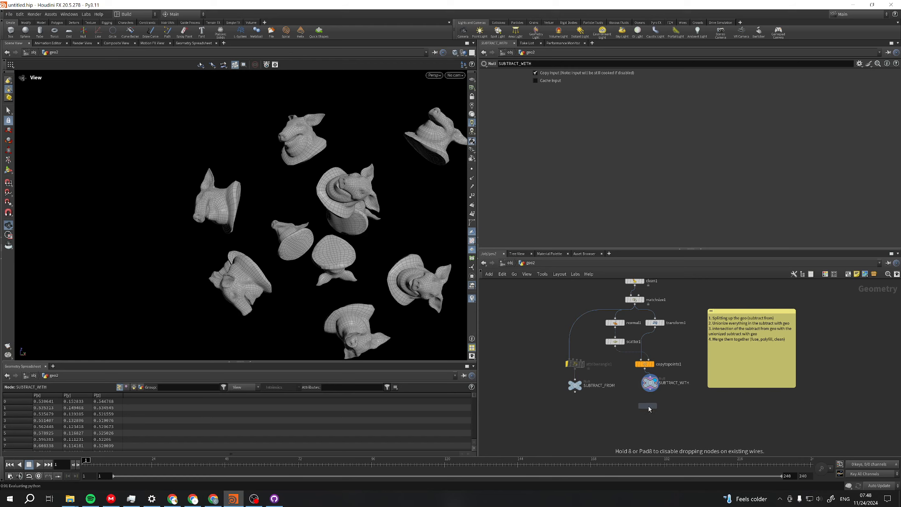
{"action": "left_click", "coordinate": [649, 409]}
{"action": "scroll", "coordinate": [717, 337], "scroll_direction": "up", "scroll_amount": 5}
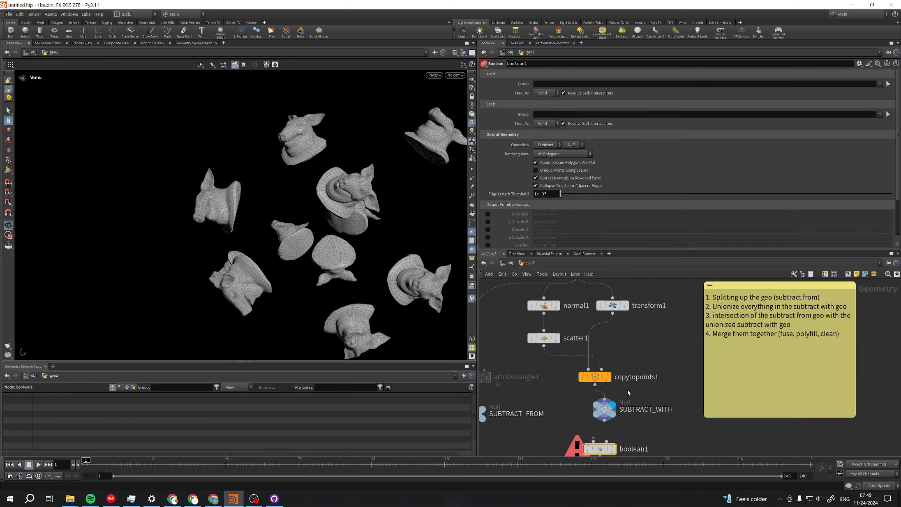
{"action": "left_click_drag", "start_coordinate": [605, 421], "coordinate": [599, 448]}
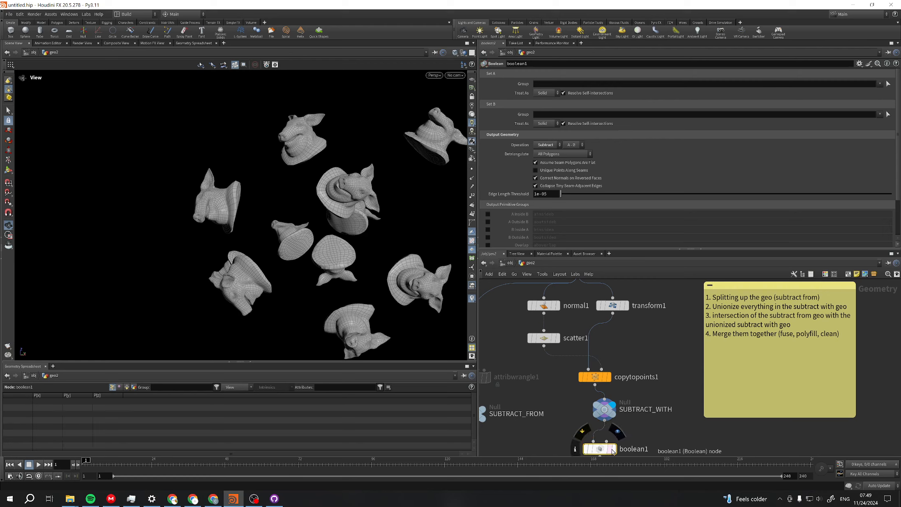
Set boolean1's operation to Union with Detriangulate set to No Polygons, and display it to check the combined pig head copies
{"action": "left_click", "coordinate": [546, 146]}
{"action": "left_click", "coordinate": [544, 144]}
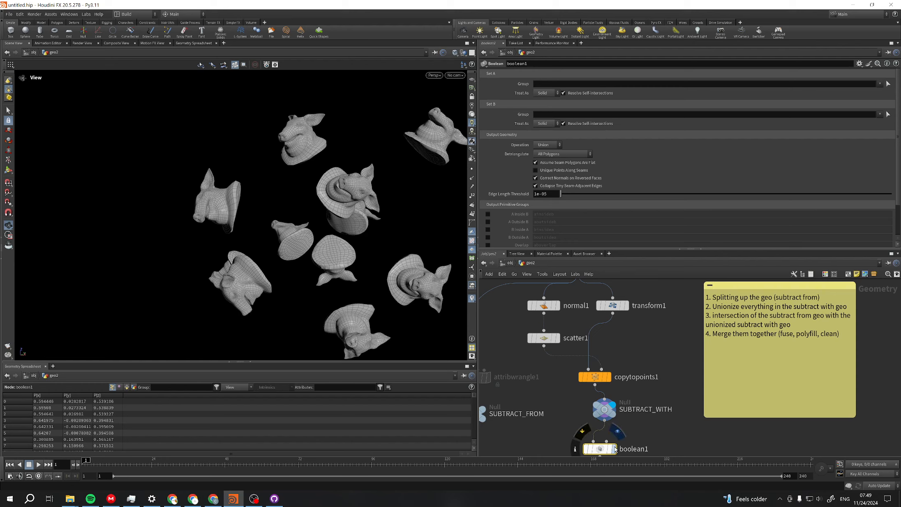
{"action": "left_click_drag", "start_coordinate": [600, 448], "coordinate": [604, 442]}
{"action": "left_click", "coordinate": [619, 441]}
{"action": "left_click", "coordinate": [546, 154]}
{"action": "left_click", "coordinate": [548, 161]}
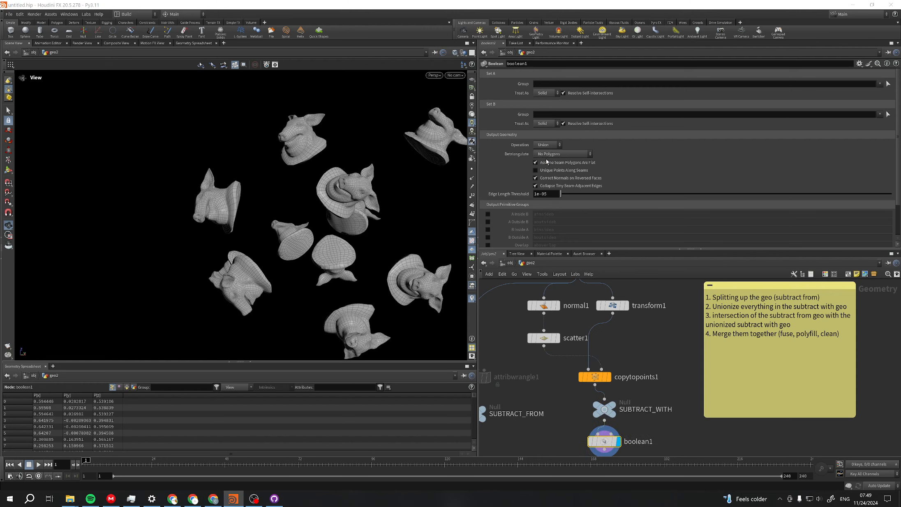
{"action": "left_click_drag", "start_coordinate": [364, 231], "coordinate": [355, 278]}
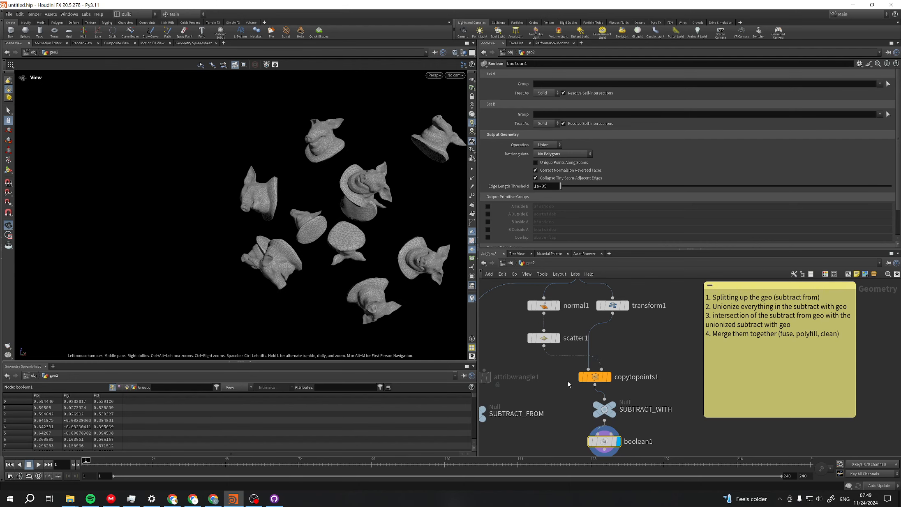
{"action": "left_click_drag", "start_coordinate": [381, 242], "coordinate": [271, 246]}
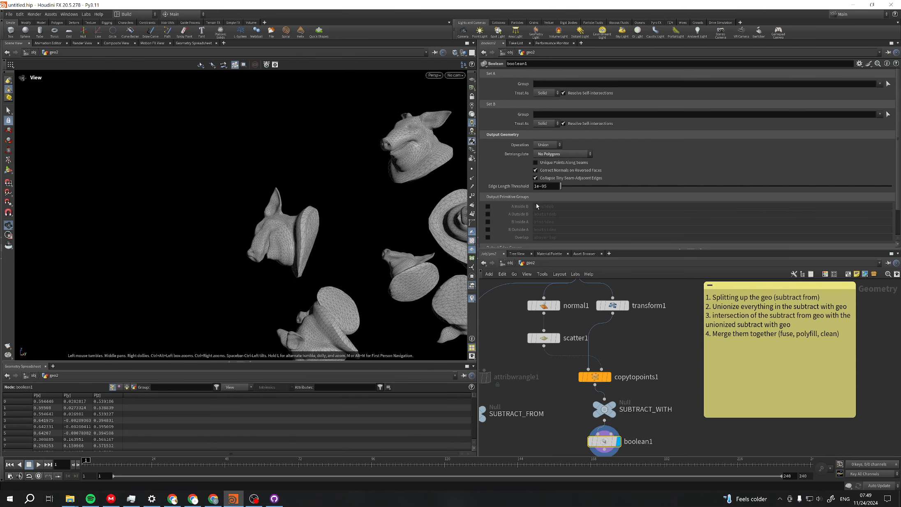
Set scatter1's Force Total Count to 20 and inspect up close where the unioned pig heads meet
{"action": "left_click", "coordinate": [544, 338]}
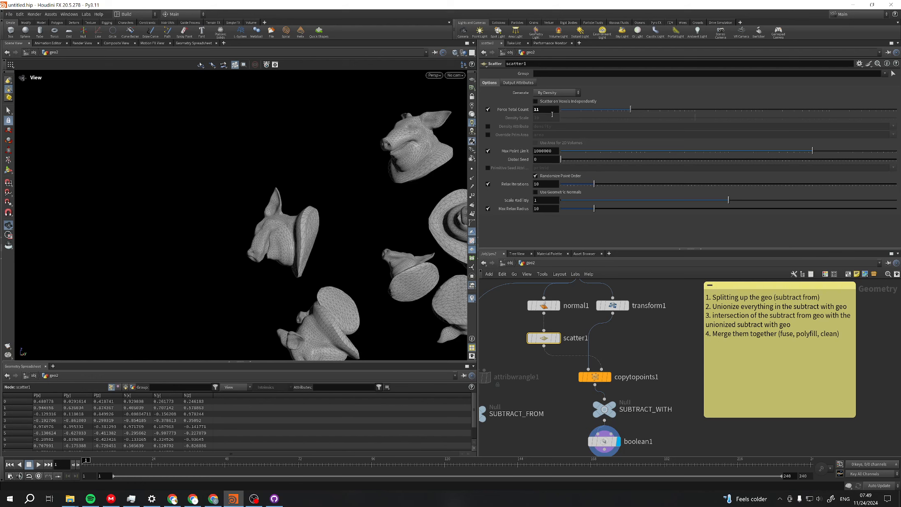
{"action": "double_click", "coordinate": [553, 114]}
{"action": "key", "text": "Return"}
{"action": "left_click_drag", "start_coordinate": [402, 231], "coordinate": [321, 230]}
{"action": "right_click_drag", "start_coordinate": [320, 230], "coordinate": [233, 225]}
{"action": "left_click_drag", "start_coordinate": [233, 226], "coordinate": [246, 202]}
{"action": "right_click_drag", "start_coordinate": [246, 202], "coordinate": [263, 228]}
{"action": "scroll", "coordinate": [661, 392], "scroll_direction": "down", "scroll_amount": 3}
Add a second Boolean node between and below the SUBTRACT_FROM and boolean1 nodes
{"action": "middle_click_drag", "start_coordinate": [653, 401], "coordinate": [668, 383]}
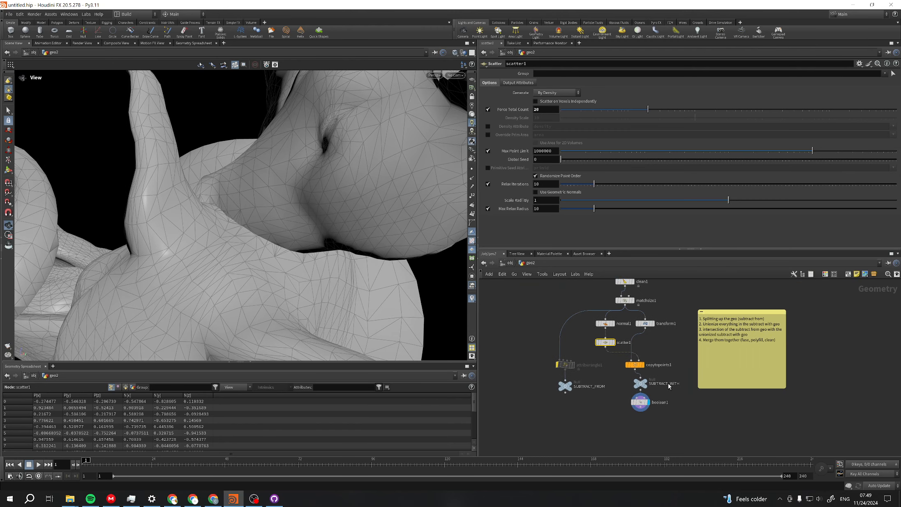
{"action": "scroll", "coordinate": [633, 395], "scroll_direction": "up", "scroll_amount": 2}
{"action": "left_click", "coordinate": [737, 360]}
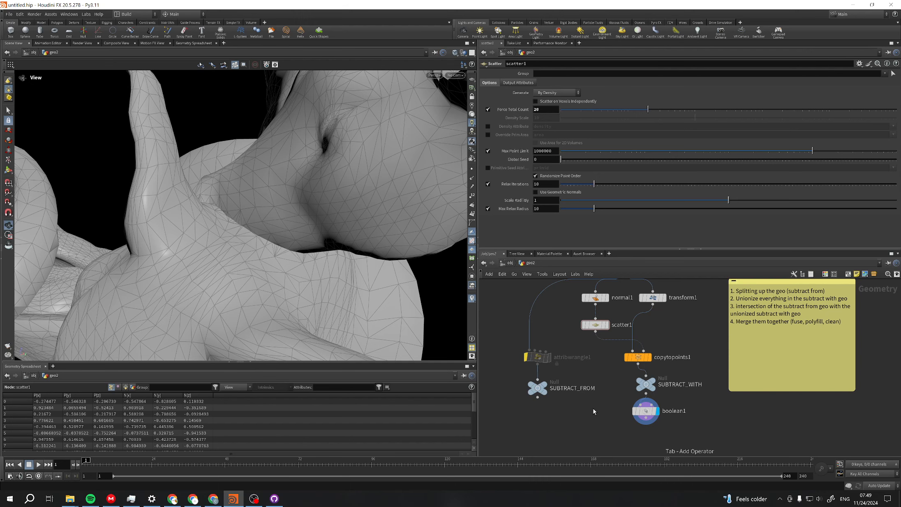
{"action": "key", "text": "Tab"}
{"action": "type", "text": "boole"}
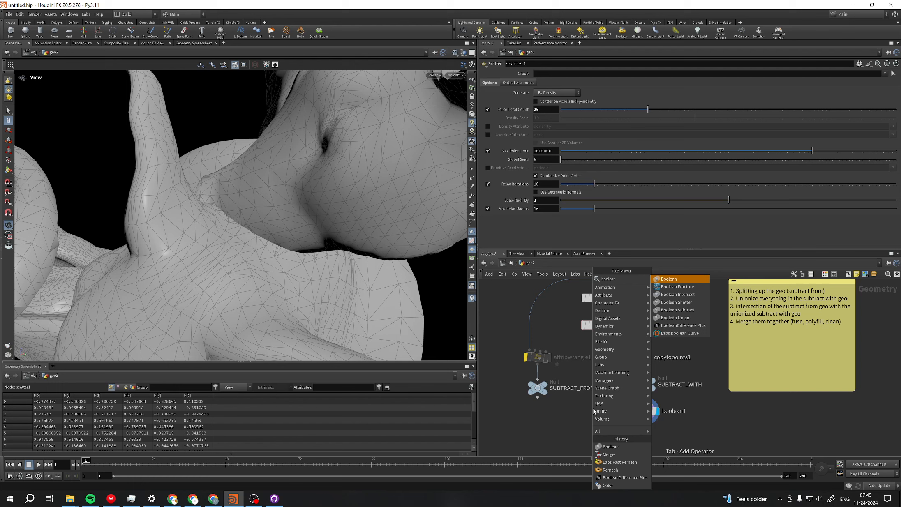
{"action": "key", "text": "Return"}
{"action": "left_click", "coordinate": [583, 432]}
Connect SUBTRACT_FROM to boolean2's first input and boolean1 to its second, display boolean2, and move it slightly lower
{"action": "scroll", "coordinate": [584, 431], "scroll_direction": "up", "scroll_amount": 3}
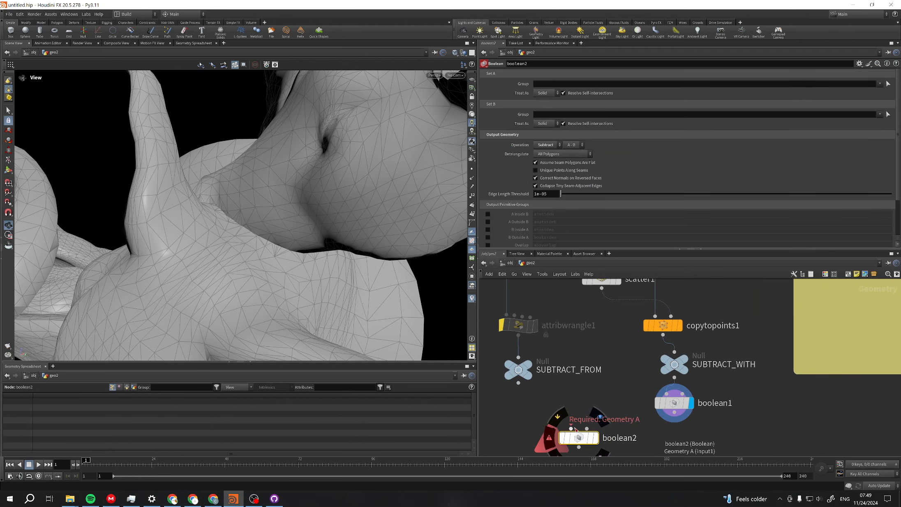
{"action": "left_click_drag", "start_coordinate": [571, 429], "coordinate": [672, 420]}
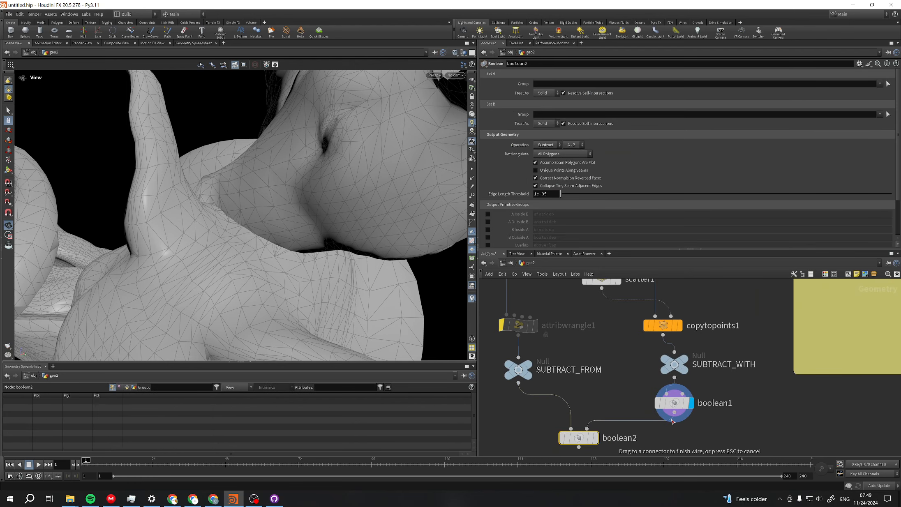
{"action": "middle_click_drag", "start_coordinate": [602, 395], "coordinate": [595, 366]}
{"action": "left_click", "coordinate": [589, 409]}
{"action": "left_click_drag", "start_coordinate": [574, 409], "coordinate": [570, 437]}
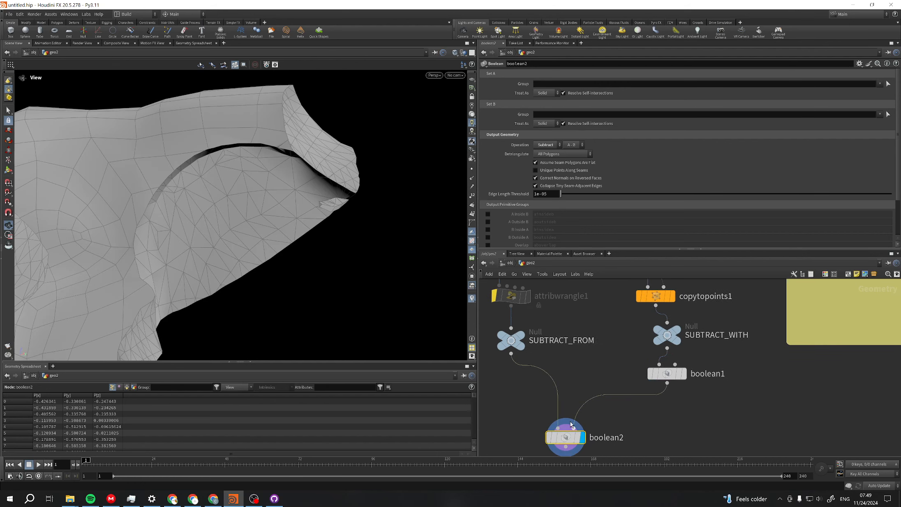
Set boolean2's Set A to be treated as Surface and inspect the cut openings around the ear
{"action": "left_click_drag", "start_coordinate": [288, 185], "coordinate": [319, 144]}
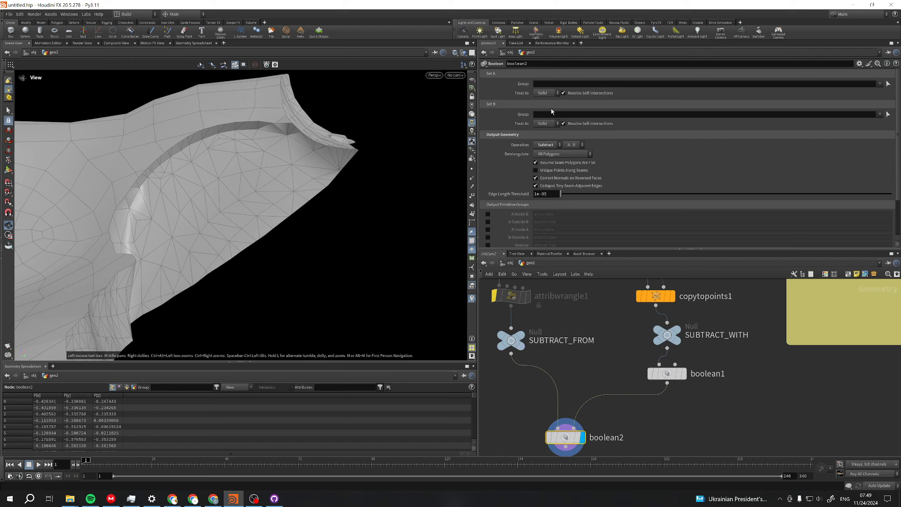
{"action": "left_click", "coordinate": [546, 93]}
{"action": "left_click", "coordinate": [549, 103]}
{"action": "scroll", "coordinate": [262, 216], "scroll_direction": "up", "scroll_amount": 3}
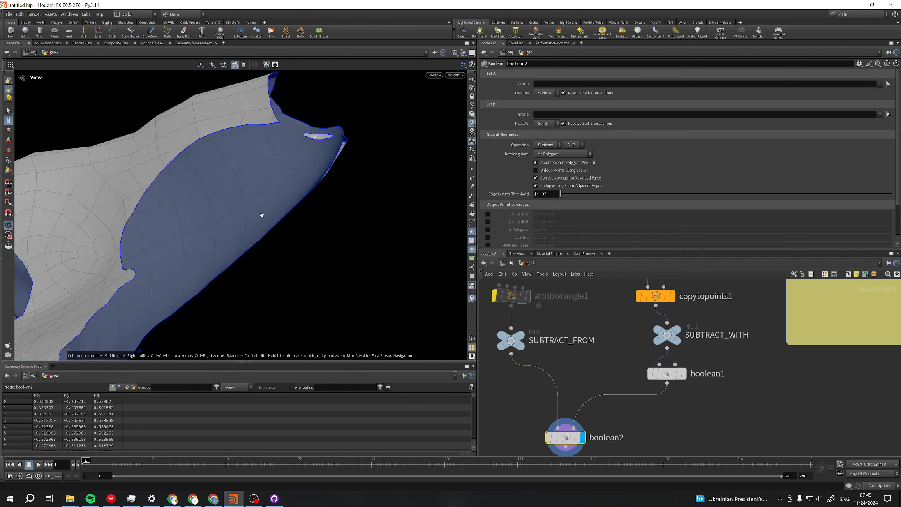
{"action": "left_click_drag", "start_coordinate": [262, 216], "coordinate": [251, 263]}
Set boolean2's Detriangulate option to No Polygons and check the cut surface from several angles
{"action": "left_click", "coordinate": [563, 154]}
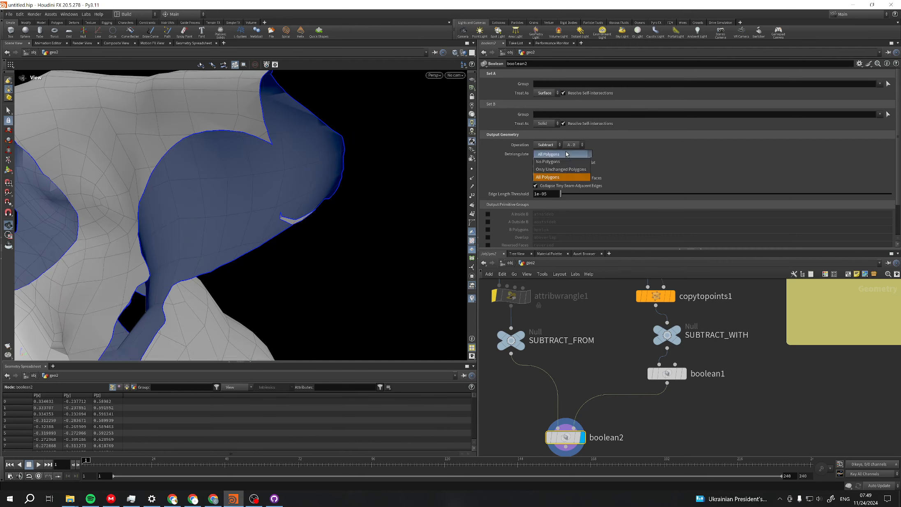
{"action": "left_click", "coordinate": [563, 155]}
{"action": "left_click_drag", "start_coordinate": [290, 161], "coordinate": [259, 212]}
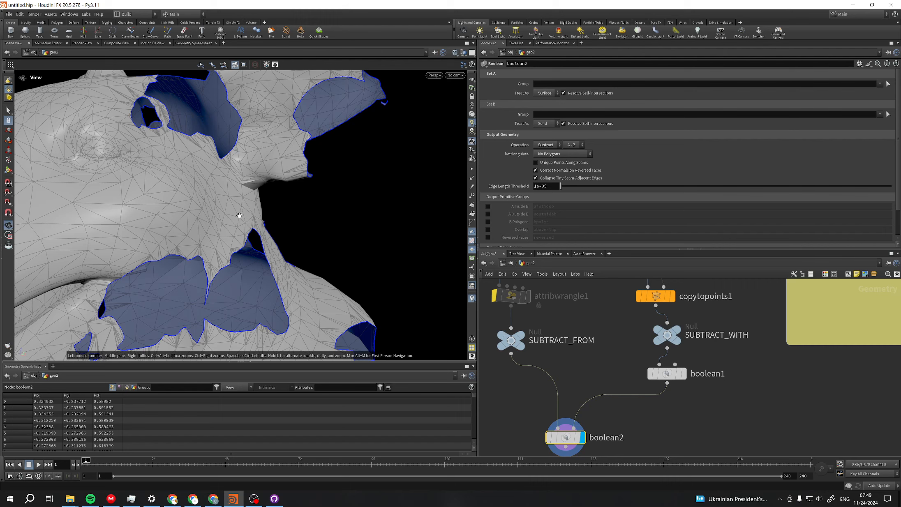
{"action": "left_click_drag", "start_coordinate": [212, 186], "coordinate": [240, 155]}
{"action": "scroll", "coordinate": [235, 179], "scroll_direction": "down", "scroll_amount": 4}
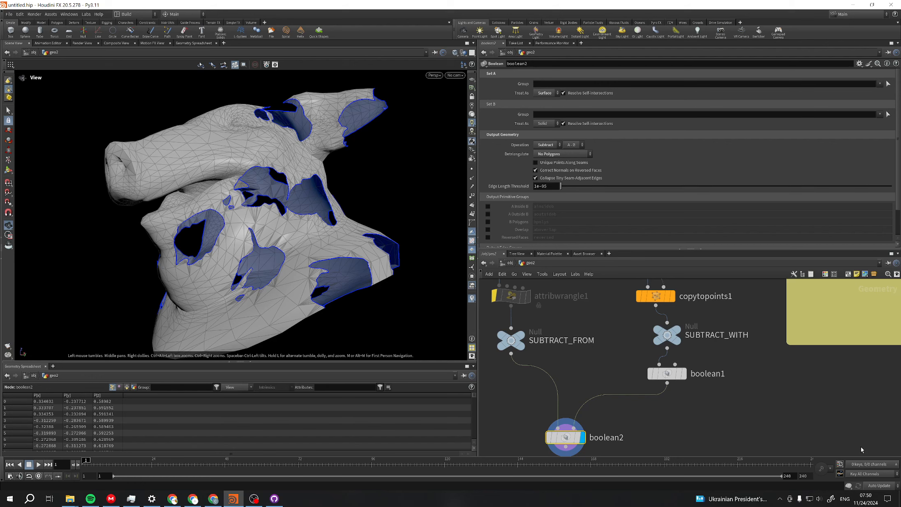
{"action": "left_click_drag", "start_coordinate": [366, 249], "coordinate": [356, 267]}
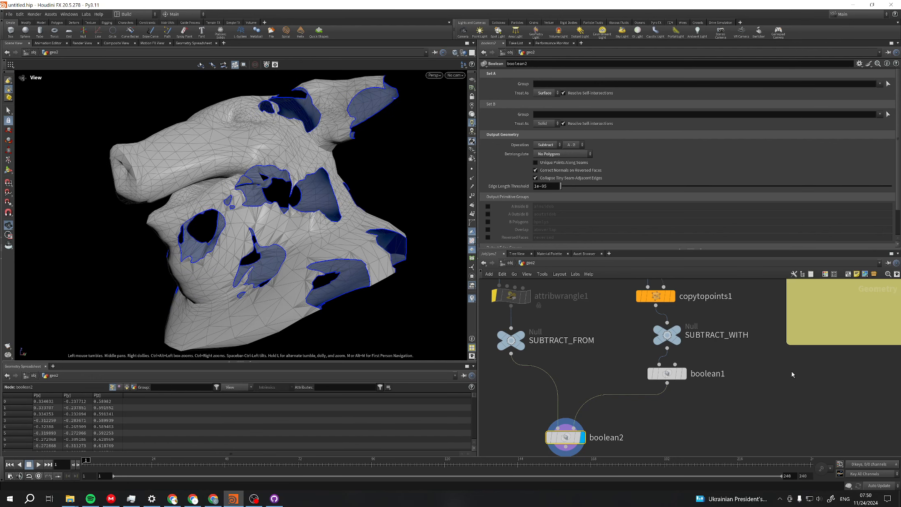
{"action": "middle_click_drag", "start_coordinate": [804, 294], "coordinate": [736, 356]}
{"action": "middle_click_drag", "start_coordinate": [743, 303], "coordinate": [686, 355]}
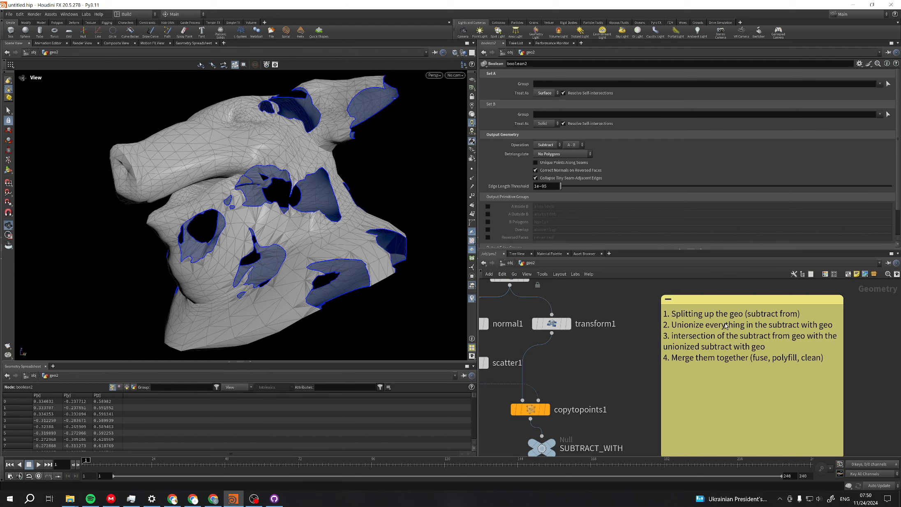
{"action": "left_click", "coordinate": [696, 338]}
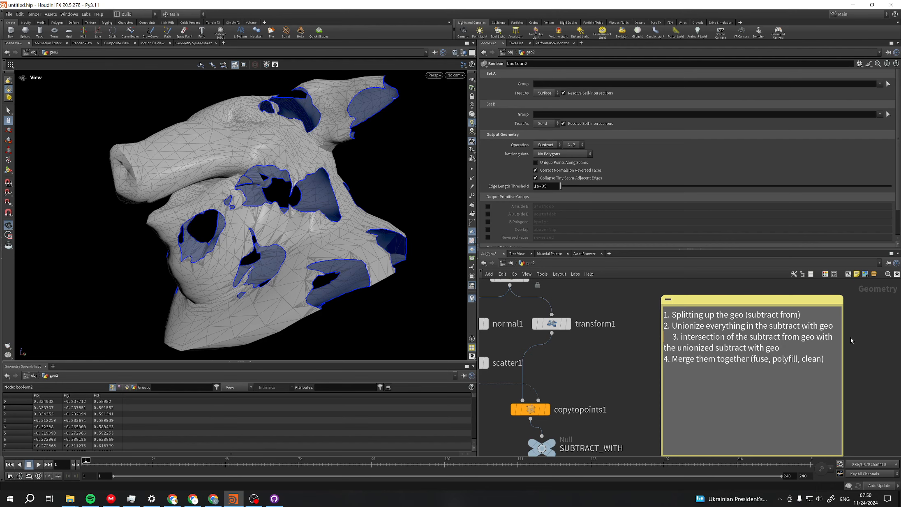
{"action": "left_click", "coordinate": [865, 331]}
Add a third Boolean node below boolean1, next to boolean2
{"action": "scroll", "coordinate": [629, 402], "scroll_direction": "down", "scroll_amount": 3}
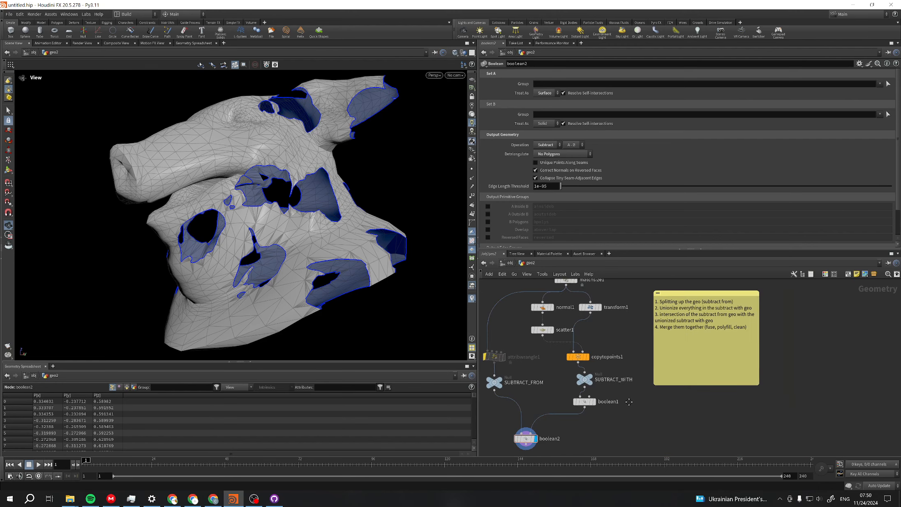
{"action": "key", "text": "Tab"}
{"action": "type", "text": "boolean"}
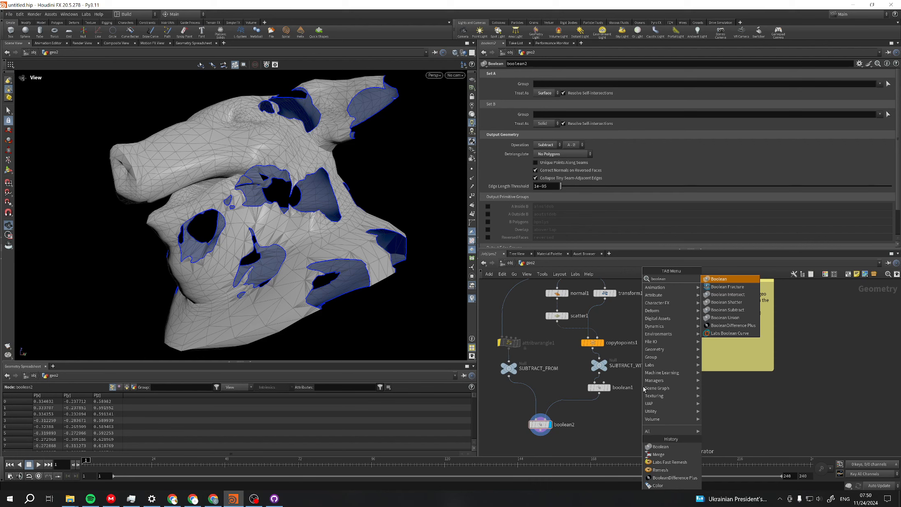
{"action": "key", "text": "Return"}
{"action": "left_click", "coordinate": [650, 417]}
{"action": "scroll", "coordinate": [651, 415], "scroll_direction": "up", "scroll_amount": 2}
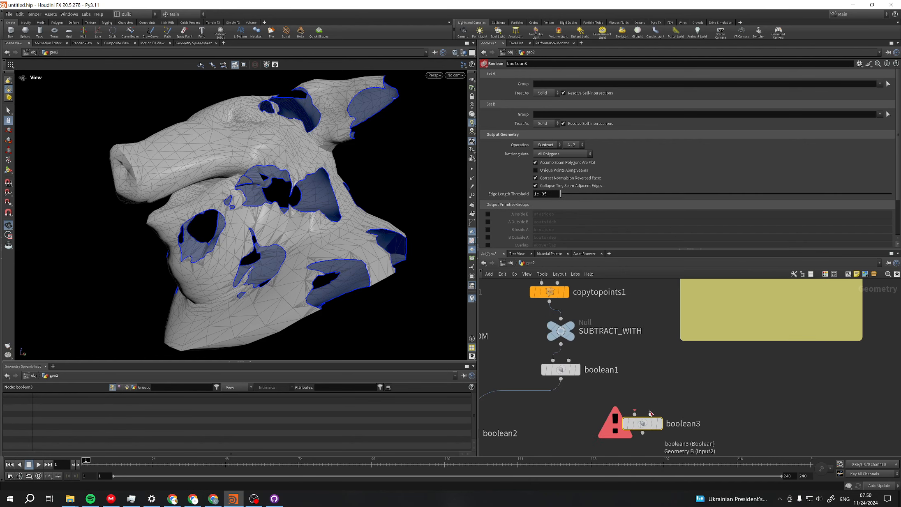
{"action": "left_click_drag", "start_coordinate": [643, 423], "coordinate": [574, 434]}
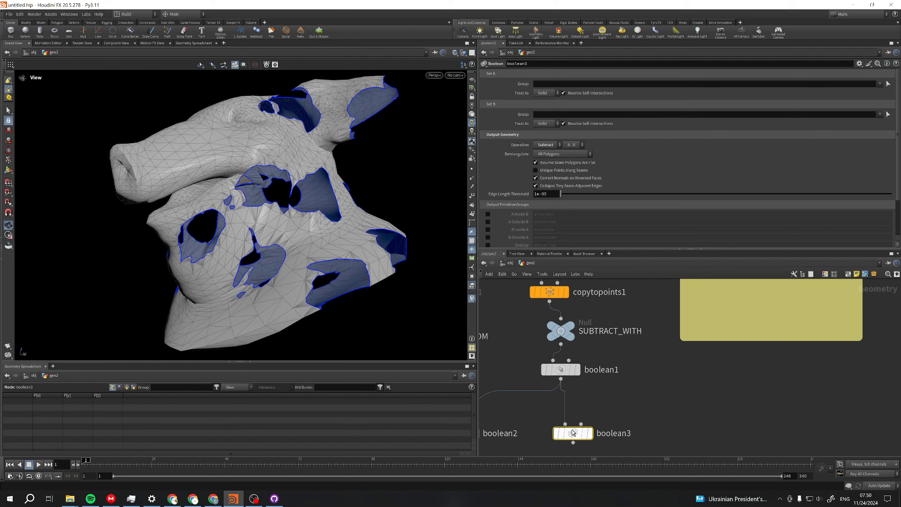
Display the SUBTRACT_FROM pig head and add a Merge node between the two null branches
{"action": "scroll", "coordinate": [611, 405], "scroll_direction": "down", "scroll_amount": 2}
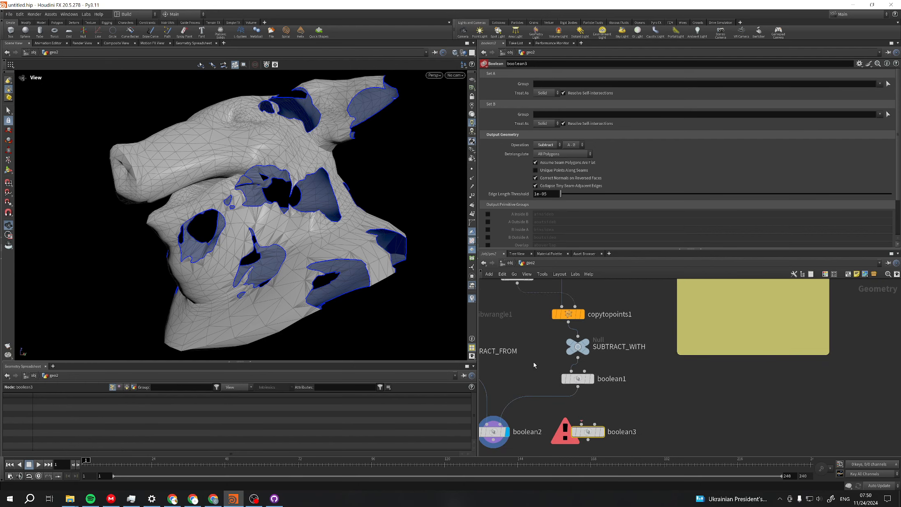
{"action": "scroll", "coordinate": [575, 350], "scroll_direction": "up", "scroll_amount": 2}
{"action": "left_click", "coordinate": [553, 327]}
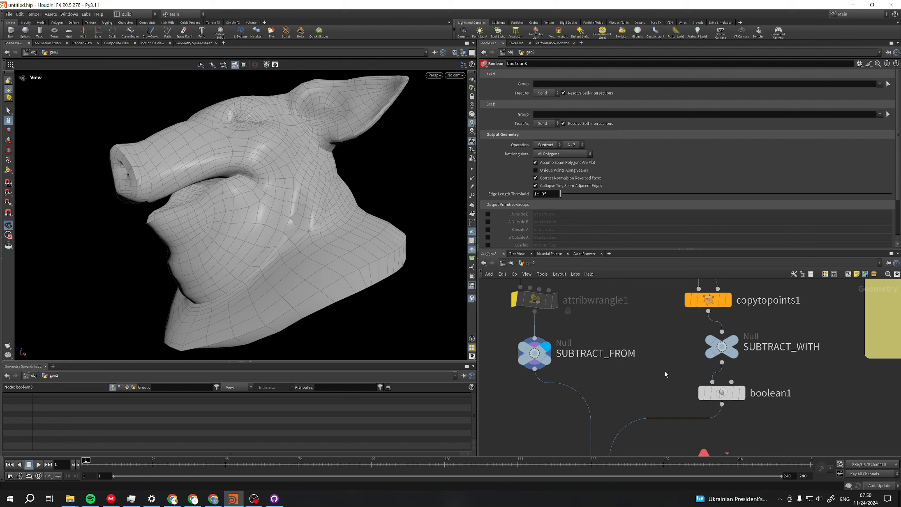
{"action": "key", "text": "Tab"}
{"action": "type", "text": "mer"}
{"action": "key", "text": "Return"}
{"action": "left_click", "coordinate": [637, 391]}
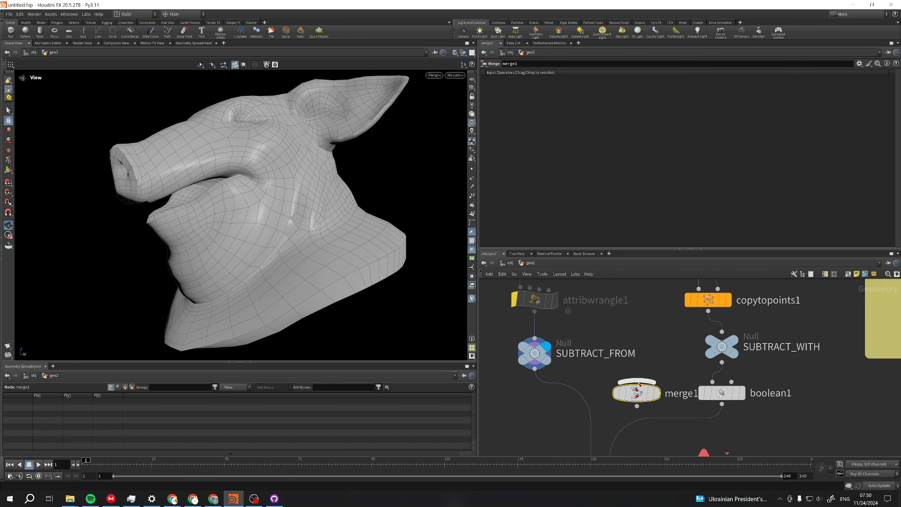
Connect SUBTRACT_FROM and SUBTRACT_WITH to the Merge node, display it, and place it below SUBTRACT_FROM to view both geometries together
{"action": "left_click_drag", "start_coordinate": [704, 352], "coordinate": [705, 352]}
{"action": "left_click", "coordinate": [657, 393]}
{"action": "scroll", "coordinate": [581, 403], "scroll_direction": "down", "scroll_amount": 3}
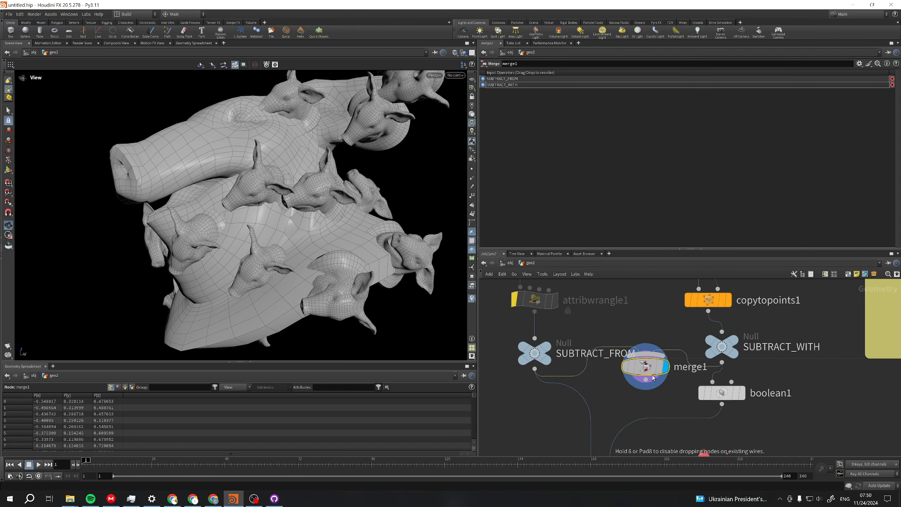
{"action": "scroll", "coordinate": [687, 418], "scroll_direction": "up", "scroll_amount": 2}
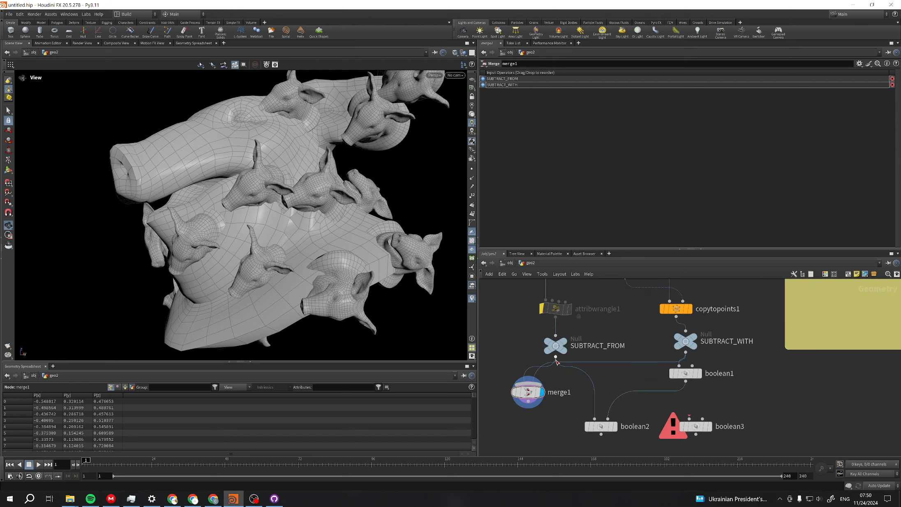
{"action": "left_click_drag", "start_coordinate": [457, 333], "coordinate": [418, 311]}
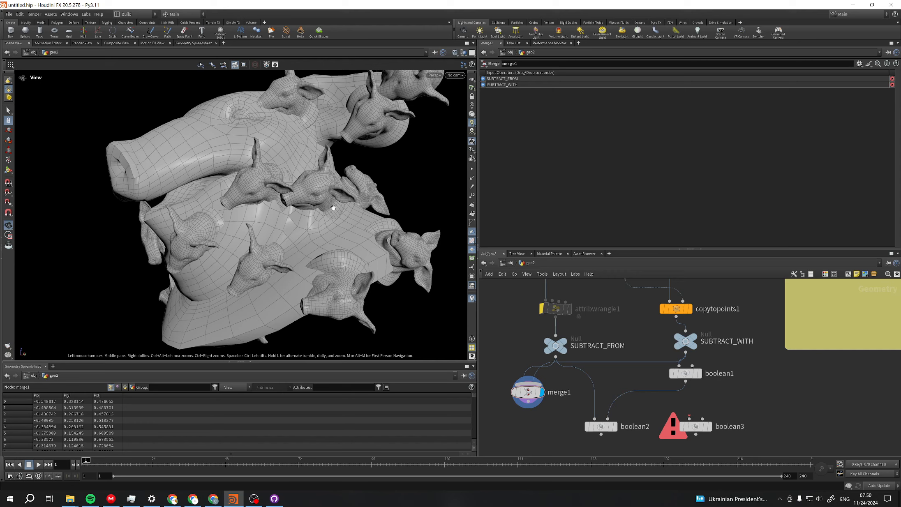
Connect SUBTRACT_FROM and SUBTRACT_WITH to boolean3, display it, and try treating Set A or Set B as Surface
{"action": "left_click_drag", "start_coordinate": [555, 357], "coordinate": [685, 354]}
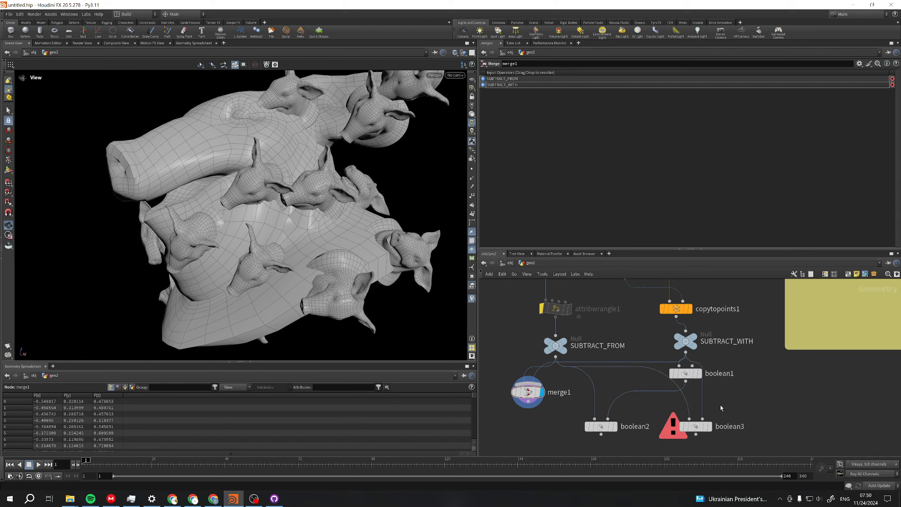
{"action": "left_click", "coordinate": [702, 431]}
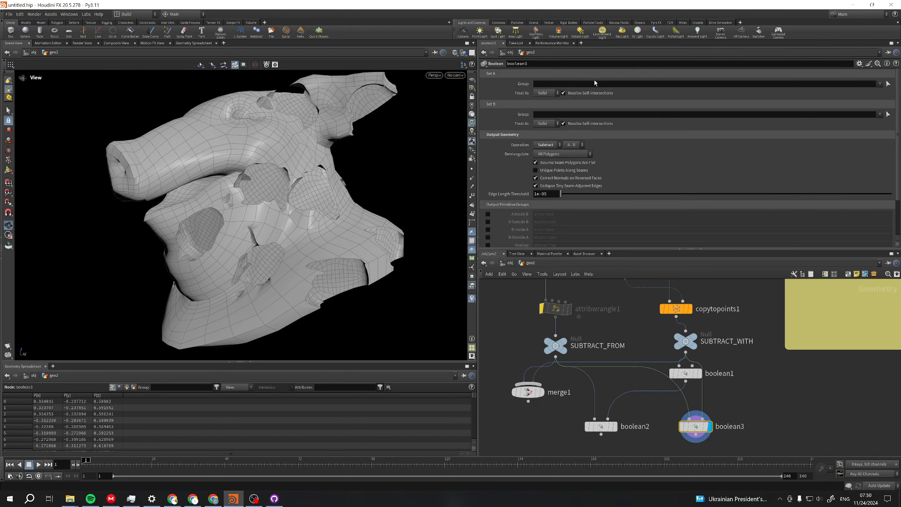
{"action": "left_click", "coordinate": [555, 109]}
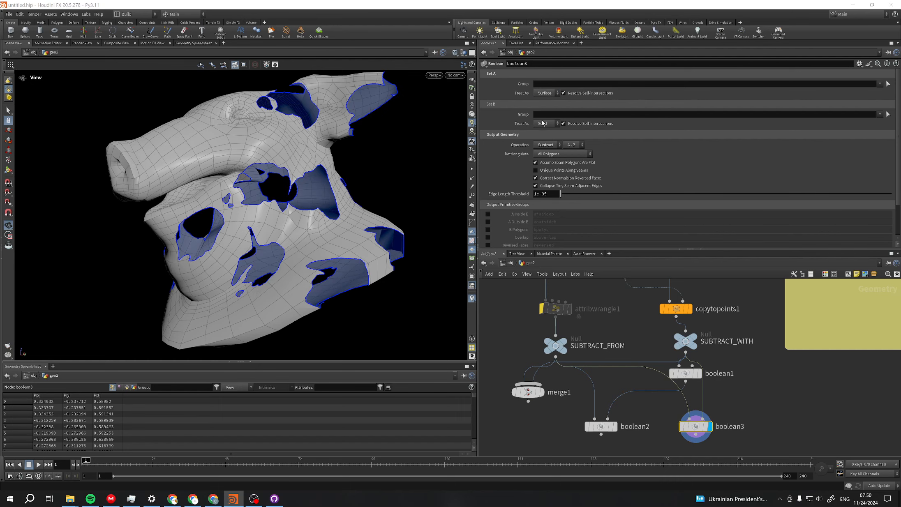
{"action": "left_click", "coordinate": [551, 101]}
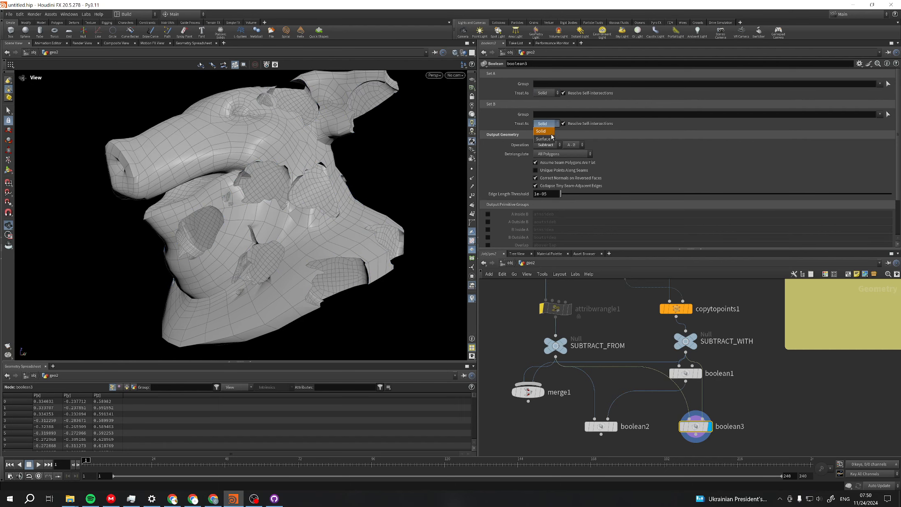
{"action": "left_click", "coordinate": [550, 138]}
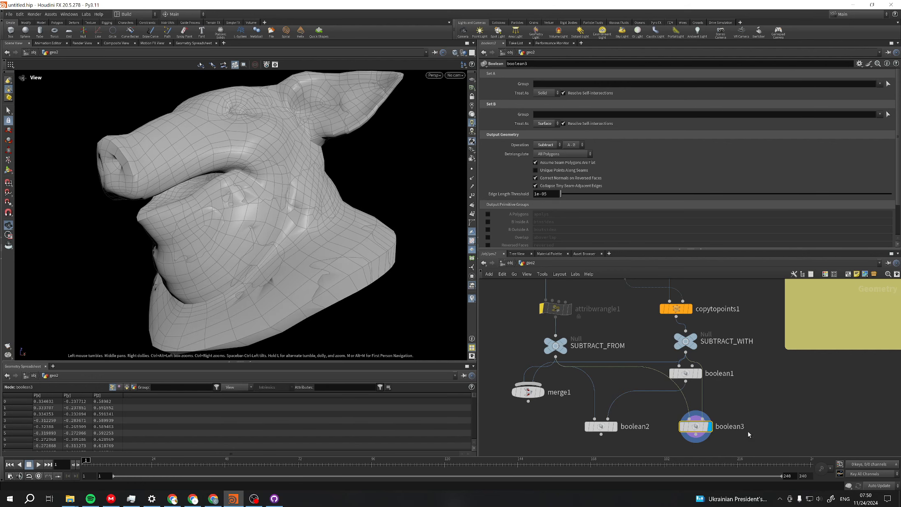
Rewire boolean3 with its two inputs swapped, treat Set A as Surface and Set B as Solid, and set the operation to Intersect
{"action": "left_click_drag", "start_coordinate": [662, 408], "coordinate": [717, 412]}
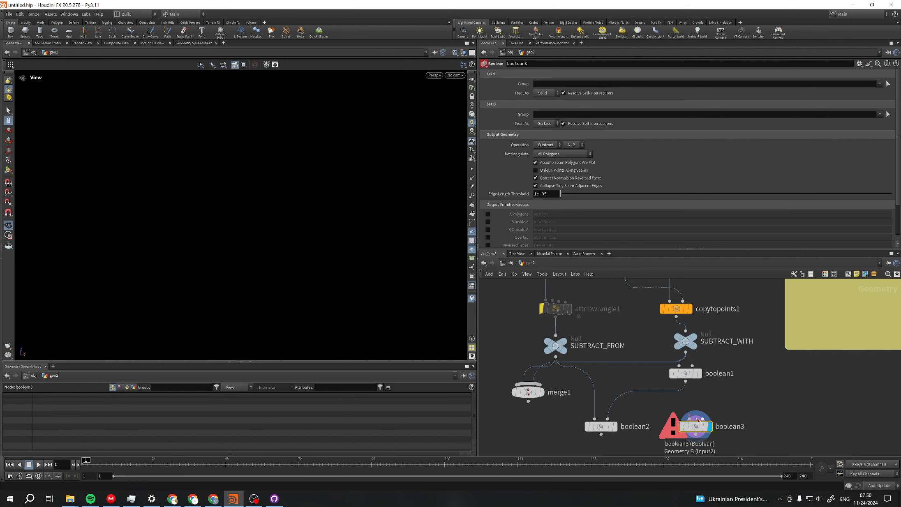
{"action": "left_click", "coordinate": [705, 418]}
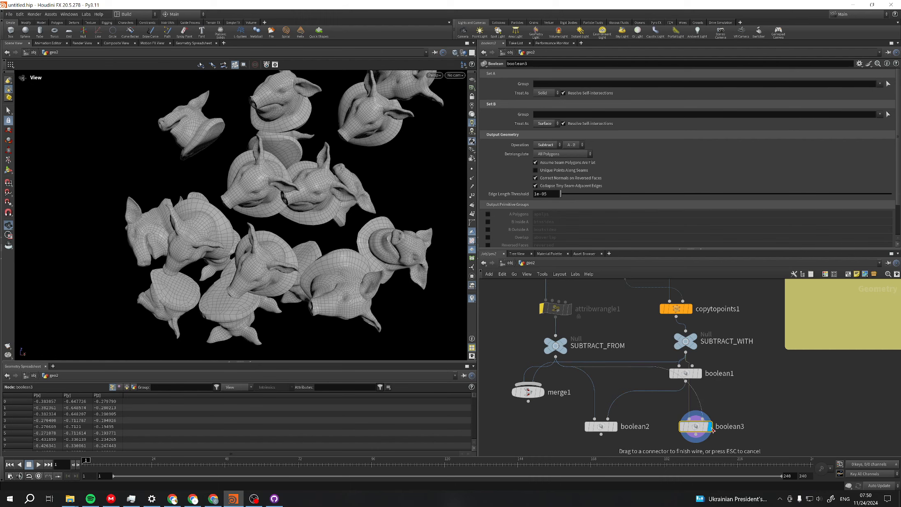
{"action": "left_click", "coordinate": [712, 430]}
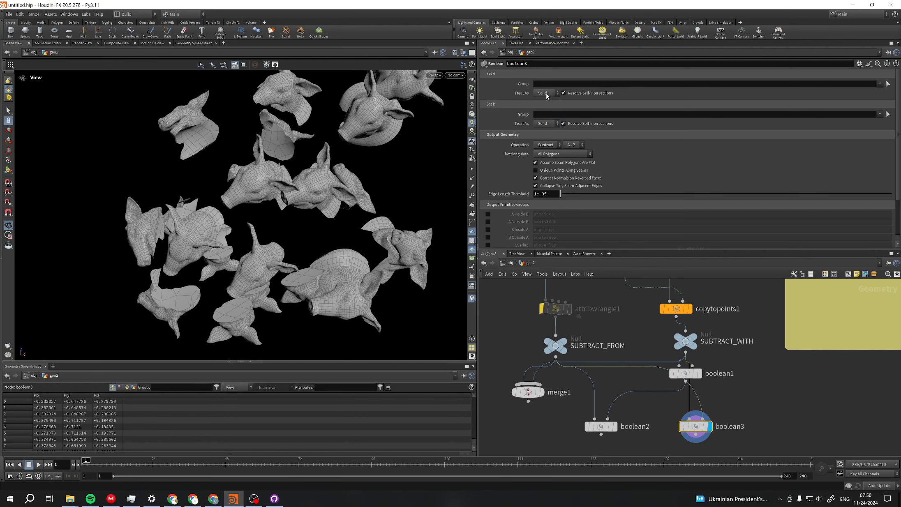
{"action": "left_click", "coordinate": [544, 108]}
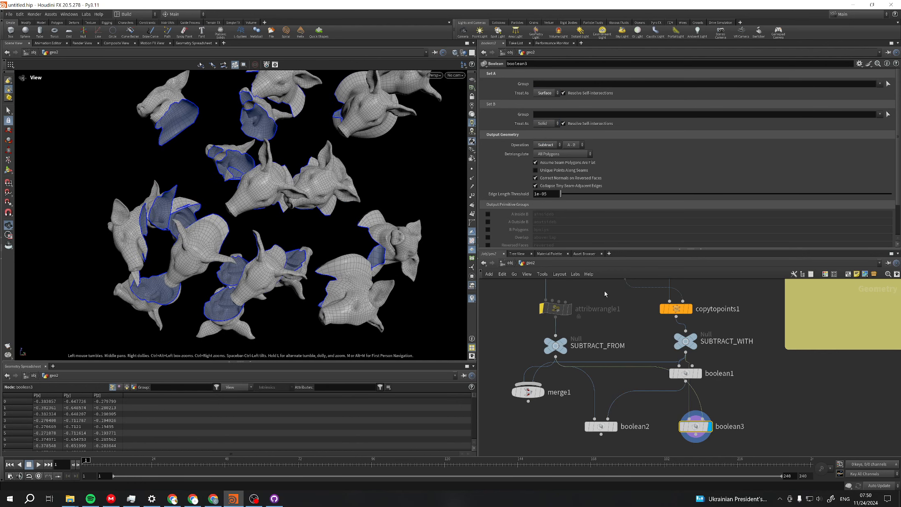
{"action": "left_click", "coordinate": [541, 146]}
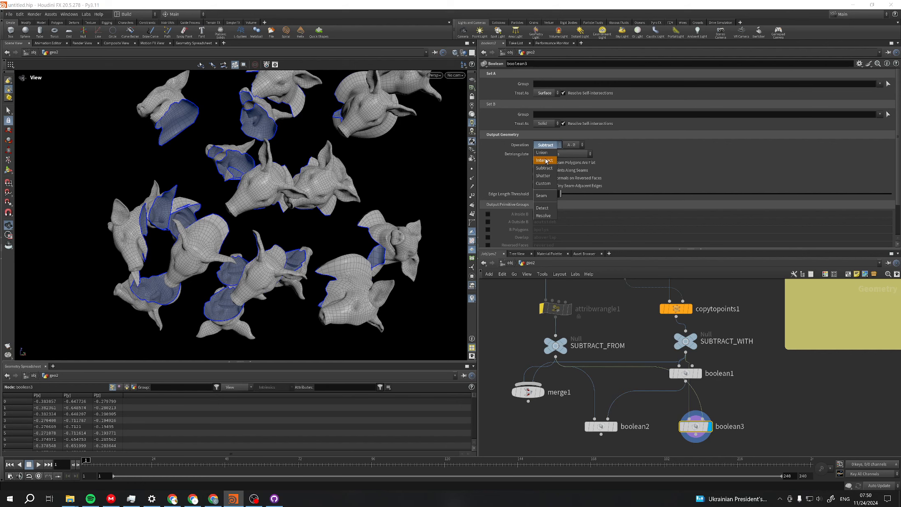
{"action": "left_click", "coordinate": [545, 160]}
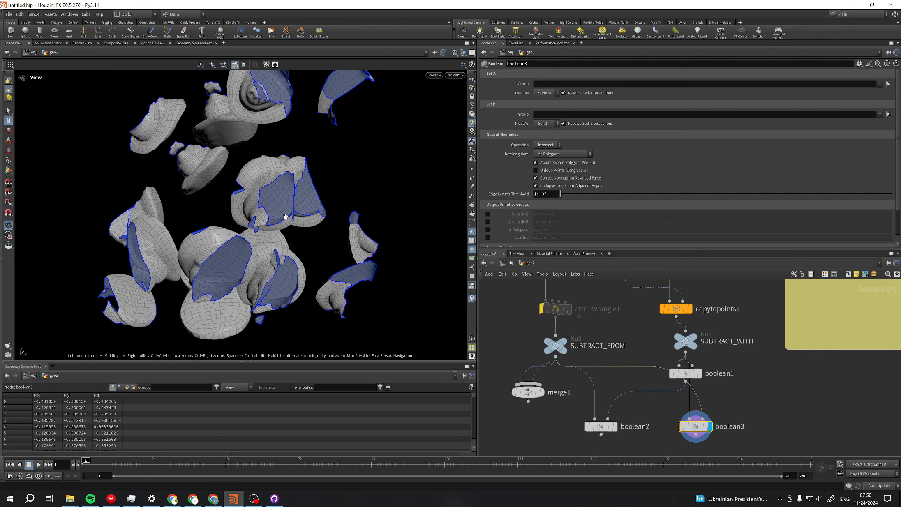
{"action": "left_click_drag", "start_coordinate": [285, 218], "coordinate": [297, 228]}
{"action": "scroll", "coordinate": [685, 432], "scroll_direction": "up", "scroll_amount": 3}
Reconnect boolean3 so SUBTRACT_FROM feeds its first input, and treat Set A as Solid and Set B as Surface
{"action": "left_click_drag", "start_coordinate": [697, 430], "coordinate": [667, 426]}
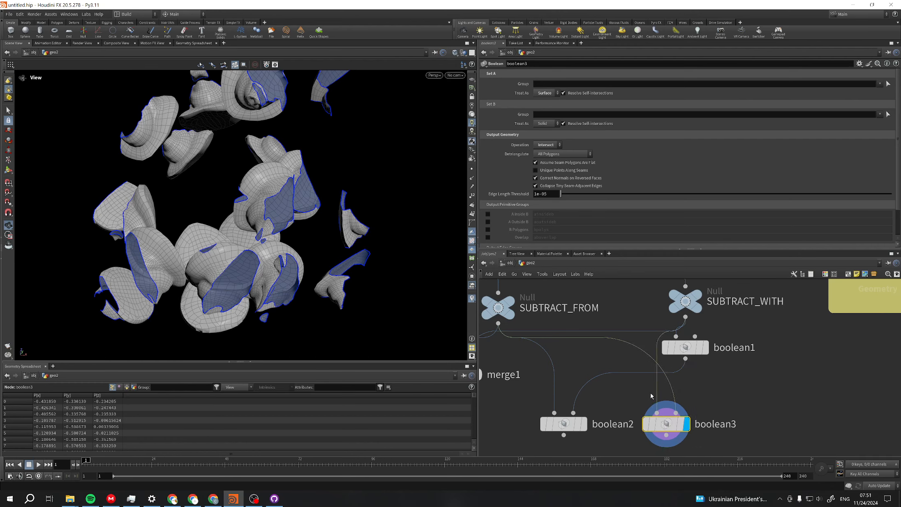
{"action": "left_click_drag", "start_coordinate": [530, 320], "coordinate": [689, 411]}
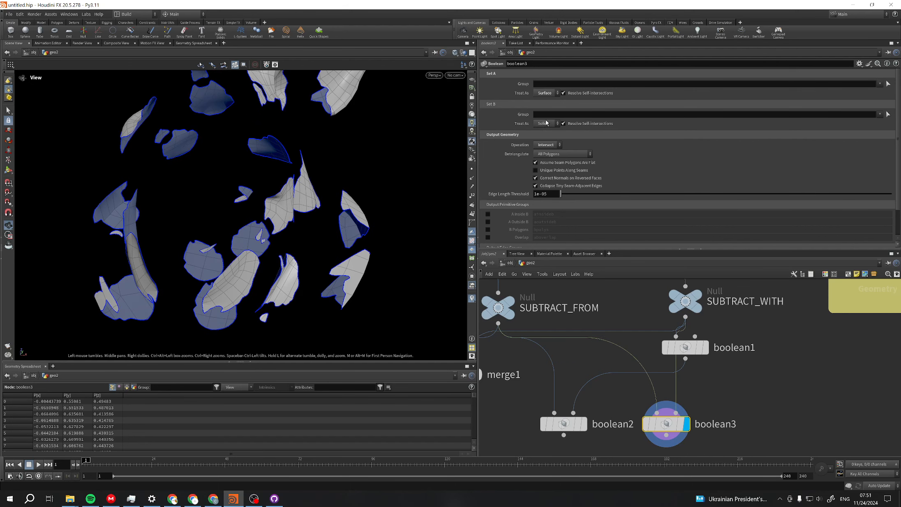
{"action": "left_click", "coordinate": [548, 101]}
{"action": "left_click", "coordinate": [544, 139]}
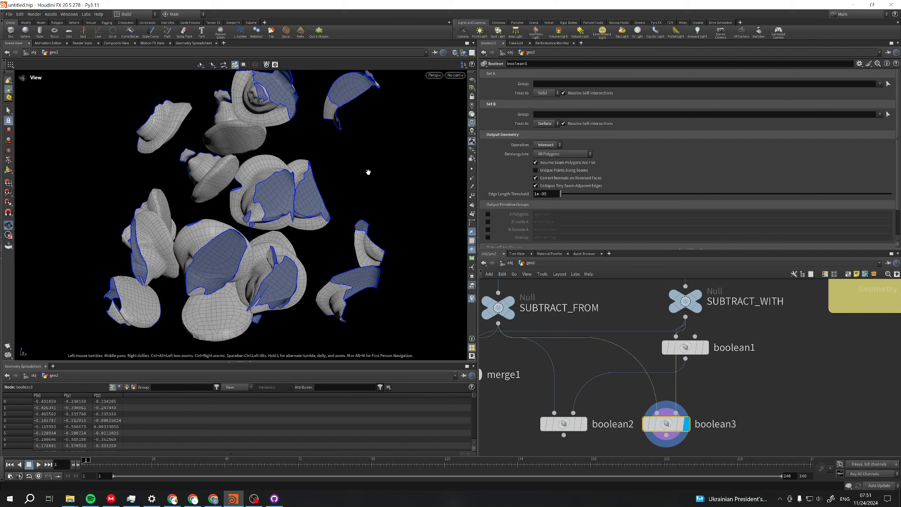
{"action": "left_click_drag", "start_coordinate": [368, 173], "coordinate": [255, 210]}
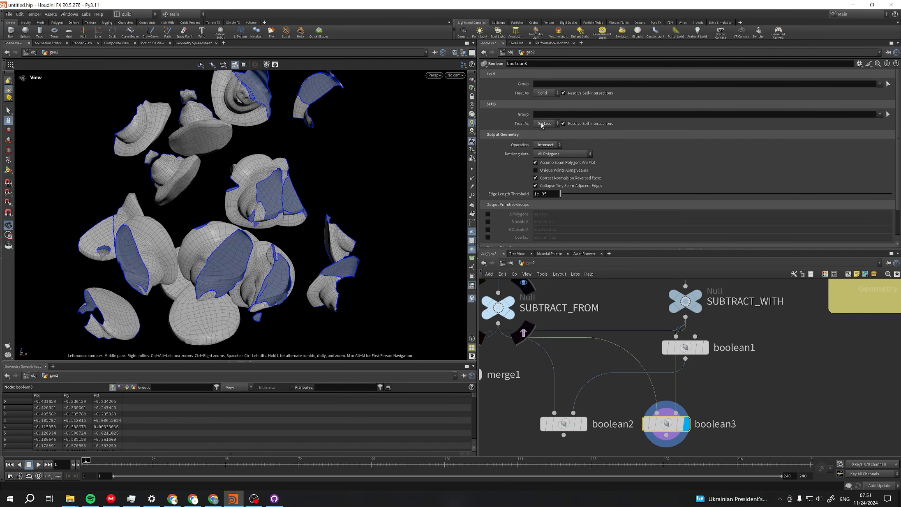
{"action": "left_click_drag", "start_coordinate": [306, 178], "coordinate": [284, 187]}
{"action": "scroll", "coordinate": [602, 385], "scroll_direction": "down", "scroll_amount": 2}
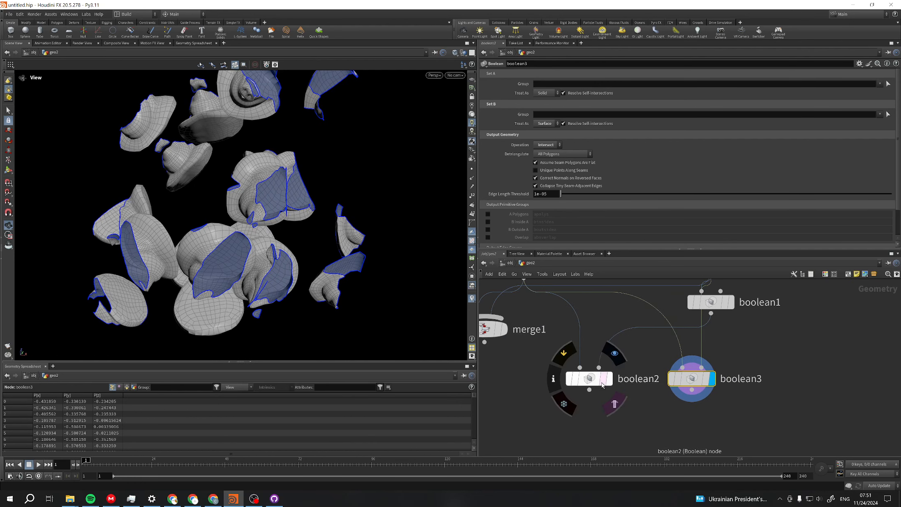
Move merge1 below the Booleans, connect boolean2 and boolean3 into it, and display the merged pig head
{"action": "left_click_drag", "start_coordinate": [494, 324], "coordinate": [549, 436]}
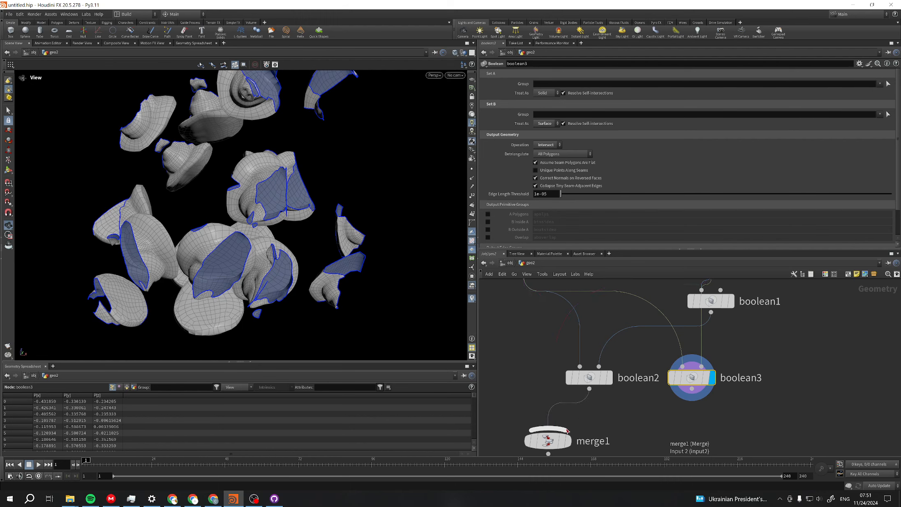
{"action": "left_click", "coordinate": [566, 441]}
{"action": "left_click_drag", "start_coordinate": [555, 445], "coordinate": [631, 439]}
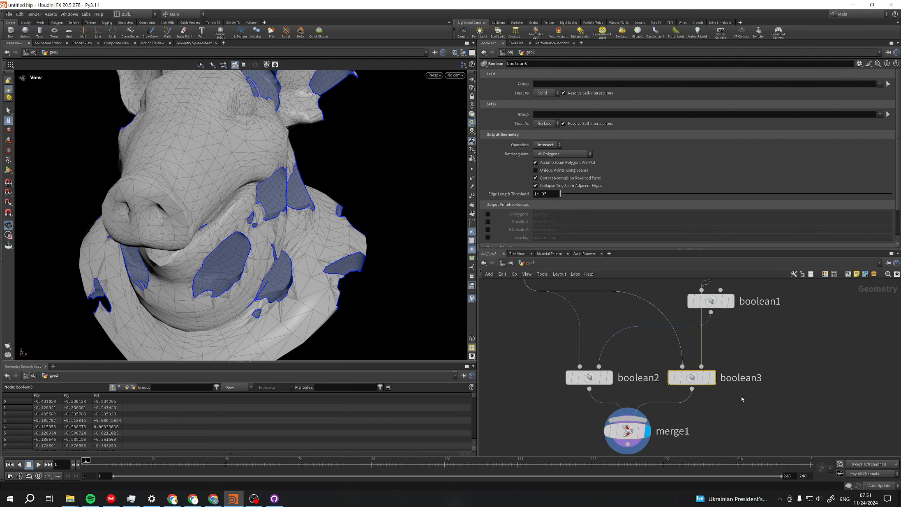
{"action": "left_click_drag", "start_coordinate": [313, 254], "coordinate": [378, 229]}
{"action": "scroll", "coordinate": [246, 181], "scroll_direction": "up", "scroll_amount": 5}
{"action": "scroll", "coordinate": [247, 181], "scroll_direction": "up", "scroll_amount": 4}
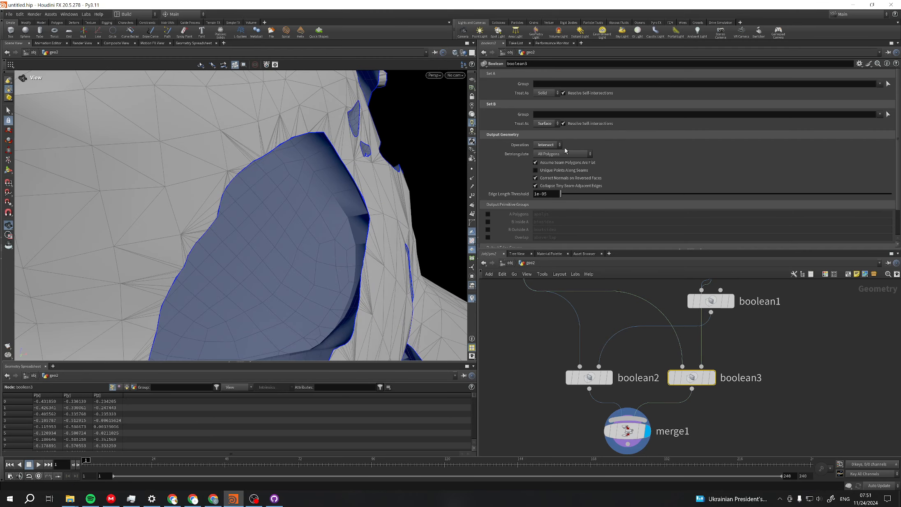
Set boolean3's Detriangulate option to No Polygons and check the cut edge on the merged head
{"action": "left_click", "coordinate": [548, 161]}
{"action": "left_click_drag", "start_coordinate": [402, 255], "coordinate": [344, 199]}
{"action": "scroll", "coordinate": [716, 347], "scroll_direction": "down", "scroll_amount": 5}
{"action": "scroll", "coordinate": [791, 329], "scroll_direction": "up", "scroll_amount": 4}
{"action": "scroll", "coordinate": [702, 295], "scroll_direction": "down", "scroll_amount": 1}
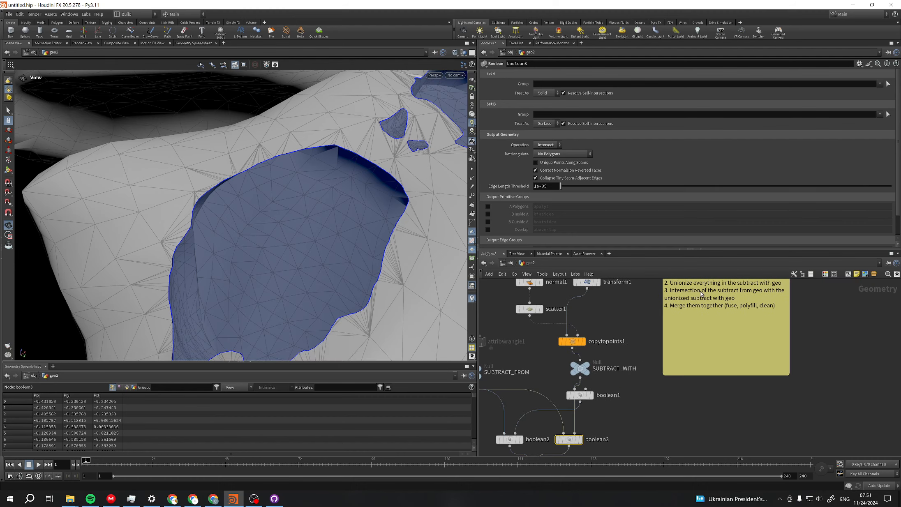
Examine the face orientation of the cut patches on the merged pig head from several angles
{"action": "left_click_drag", "start_coordinate": [438, 295], "coordinate": [290, 258]}
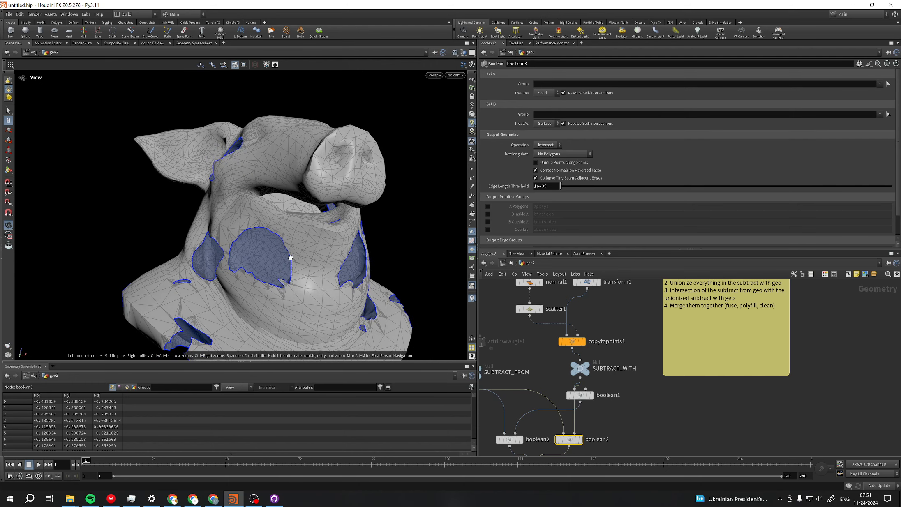
{"action": "right_click_drag", "start_coordinate": [258, 271], "coordinate": [290, 215]}
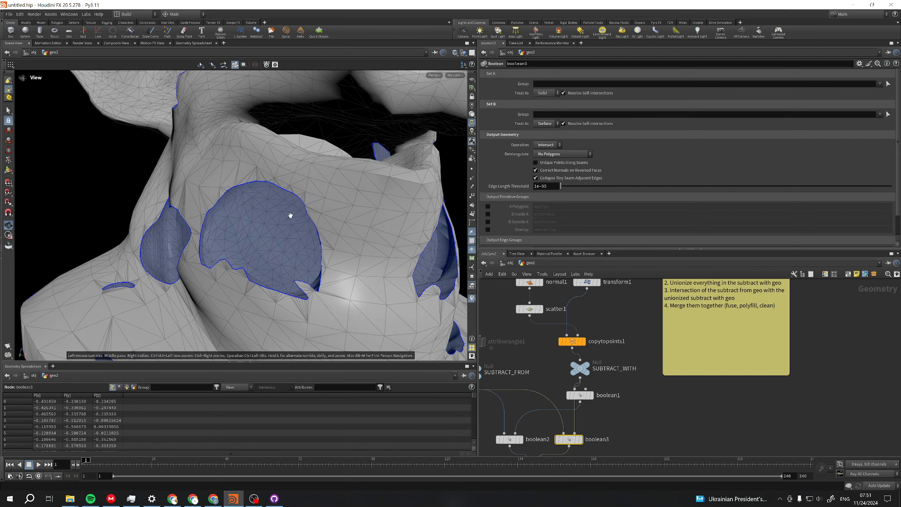
{"action": "mouse_move", "coordinate": [290, 215]}
{"action": "left_mouse_down"}
{"action": "mouse_move", "coordinate": [342, 195]}
{"action": "mouse_move", "coordinate": [294, 219]}
{"action": "left_mouse_up"}
{"action": "scroll", "coordinate": [645, 381], "scroll_direction": "down", "scroll_amount": 2}
{"action": "middle_click_drag", "start_coordinate": [624, 410], "coordinate": [631, 382]}
{"action": "scroll", "coordinate": [617, 329], "scroll_direction": "up", "scroll_amount": 4}
{"action": "scroll", "coordinate": [631, 382], "scroll_direction": "down", "scroll_amount": 1}
{"action": "left_click_drag", "start_coordinate": [332, 228], "coordinate": [256, 238]}
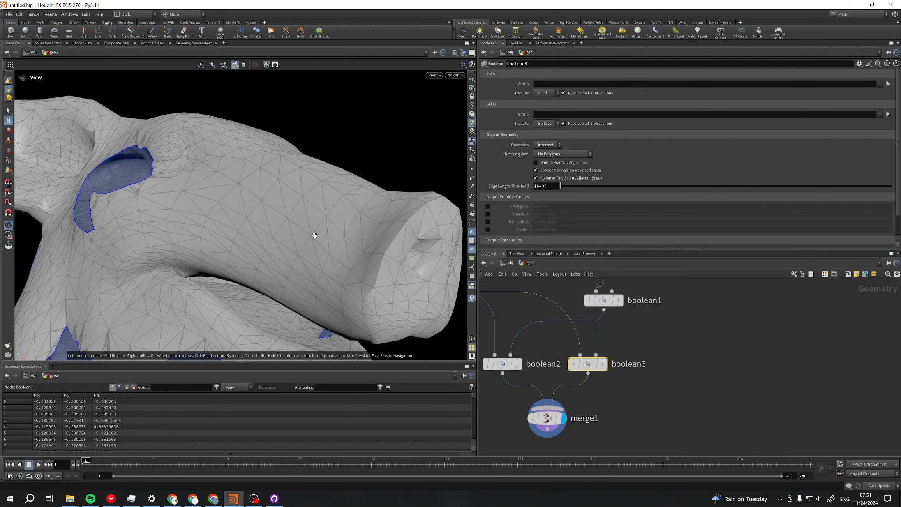
{"action": "middle_click_drag", "start_coordinate": [594, 408], "coordinate": [625, 379]}
{"action": "key", "text": "Tab"}
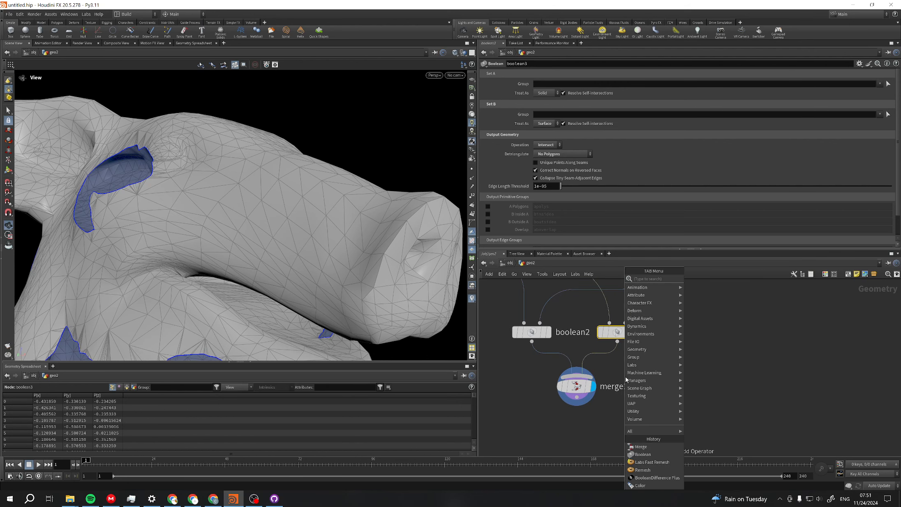
{"action": "type", "text": "fuse"}
{"action": "key", "text": "Return"}
{"action": "left_click", "coordinate": [640, 394]}
{"action": "left_click_drag", "start_coordinate": [580, 386], "coordinate": [560, 415]}
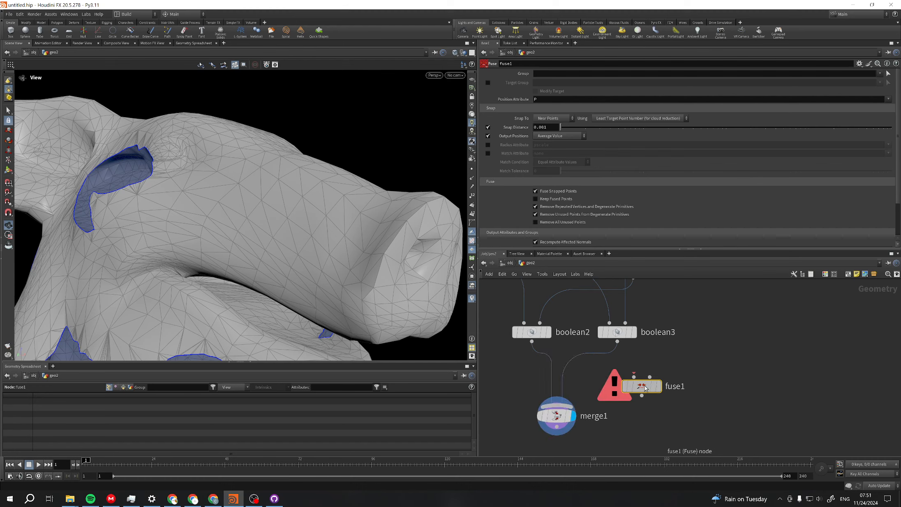
{"action": "key", "text": "Delete"}
Add a Reverse node fed by boolean3 and display it
{"action": "key", "text": "Tab"}
{"action": "type", "text": "reverse"}
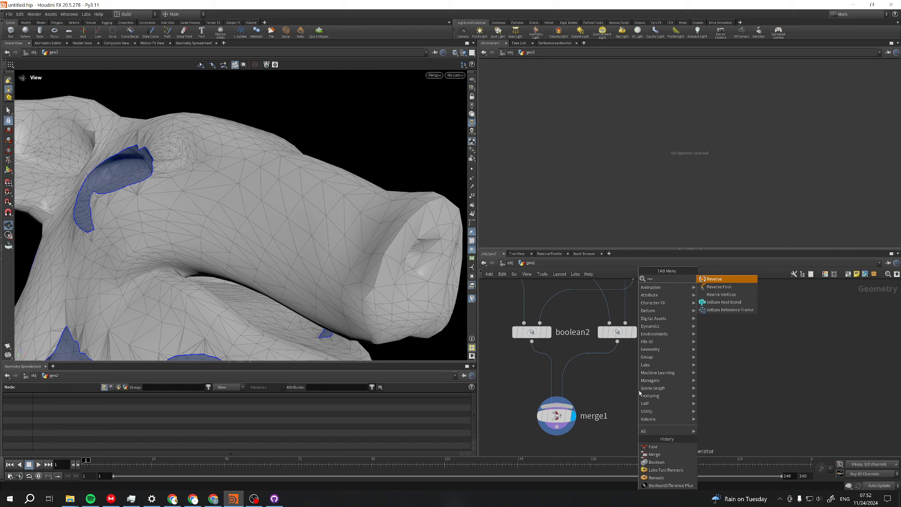
{"action": "key", "text": "Return"}
{"action": "left_click", "coordinate": [639, 390]}
{"action": "left_click", "coordinate": [633, 332]}
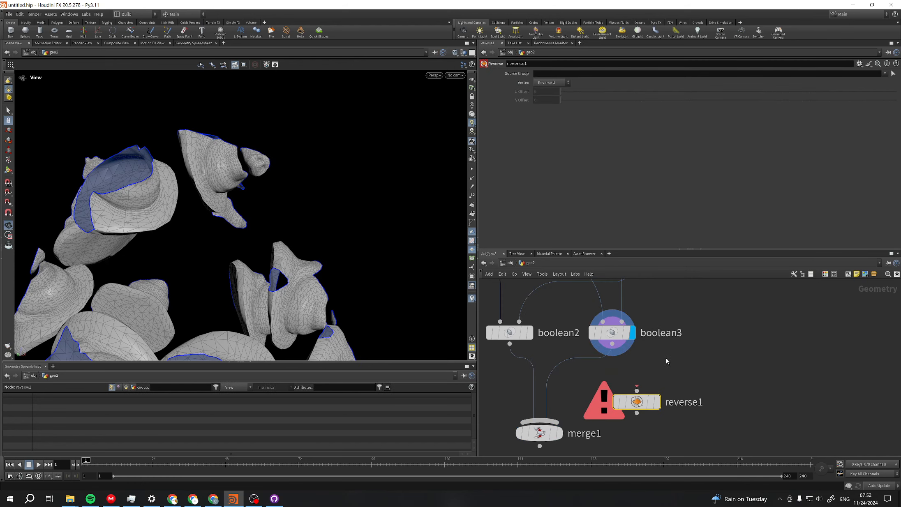
{"action": "left_click_drag", "start_coordinate": [637, 391], "coordinate": [621, 333]}
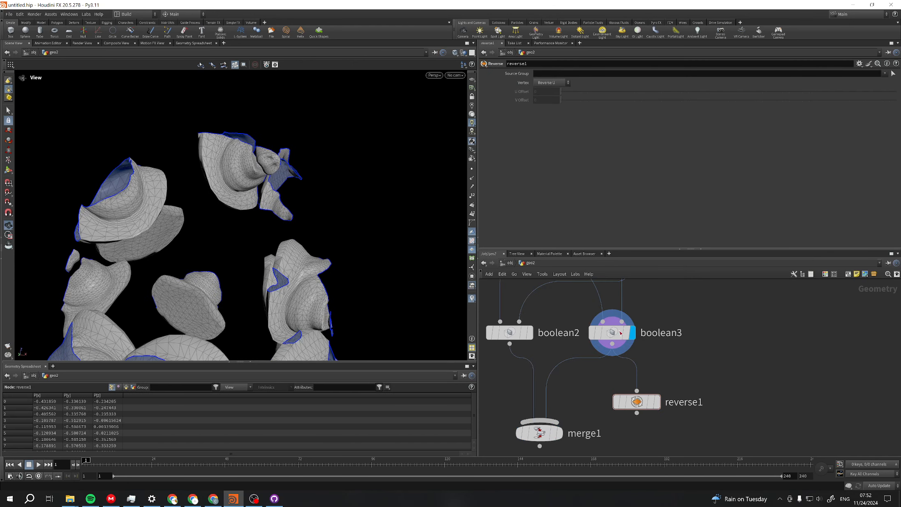
{"action": "left_click", "coordinate": [657, 402]}
Turn on normals display temporarily and compare the normals of boolean3 and reverse1
{"action": "left_click_drag", "start_coordinate": [172, 230], "coordinate": [451, 204]}
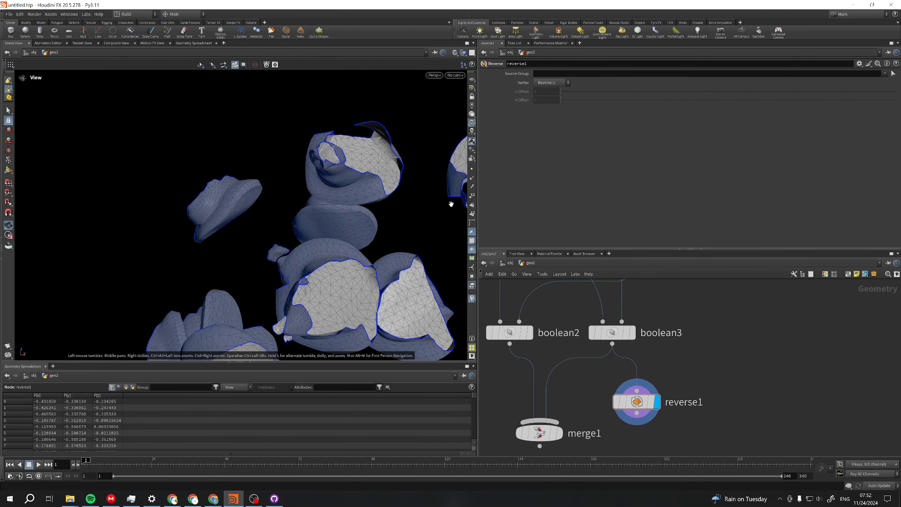
{"action": "left_click", "coordinate": [471, 179]}
{"action": "scroll", "coordinate": [390, 234], "scroll_direction": "up", "scroll_amount": 4}
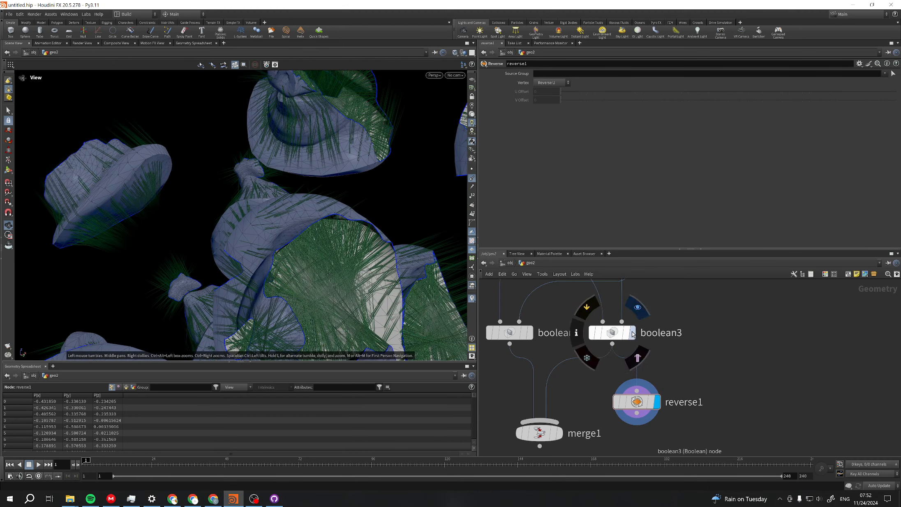
{"action": "left_click", "coordinate": [633, 335]}
{"action": "left_click", "coordinate": [656, 402]}
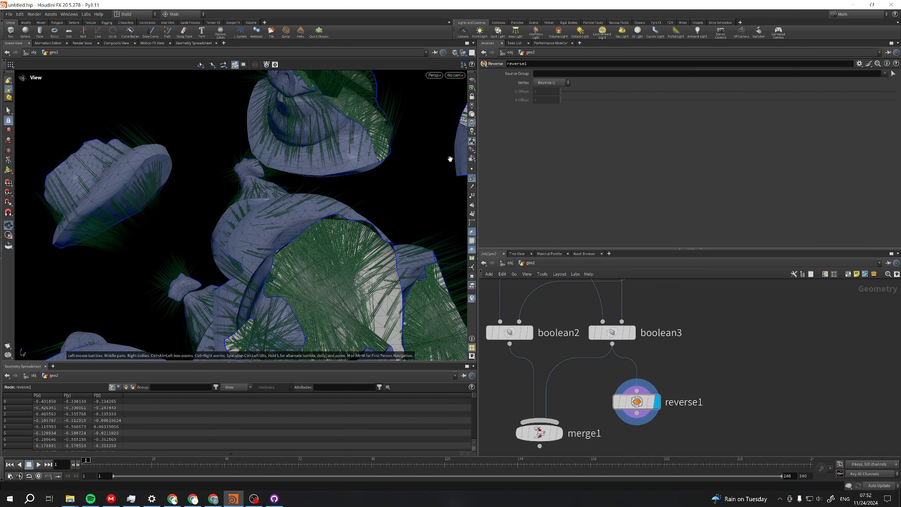
{"action": "left_click", "coordinate": [472, 178]}
Insert reverse1 between boolean3 and merge1, and display merge1 to check the cut patches
{"action": "left_click_drag", "start_coordinate": [645, 401], "coordinate": [599, 379]}
{"action": "middle_click_drag", "start_coordinate": [632, 434], "coordinate": [660, 382]}
{"action": "left_click", "coordinate": [588, 386]}
{"action": "left_click_drag", "start_coordinate": [301, 241], "coordinate": [268, 214]}
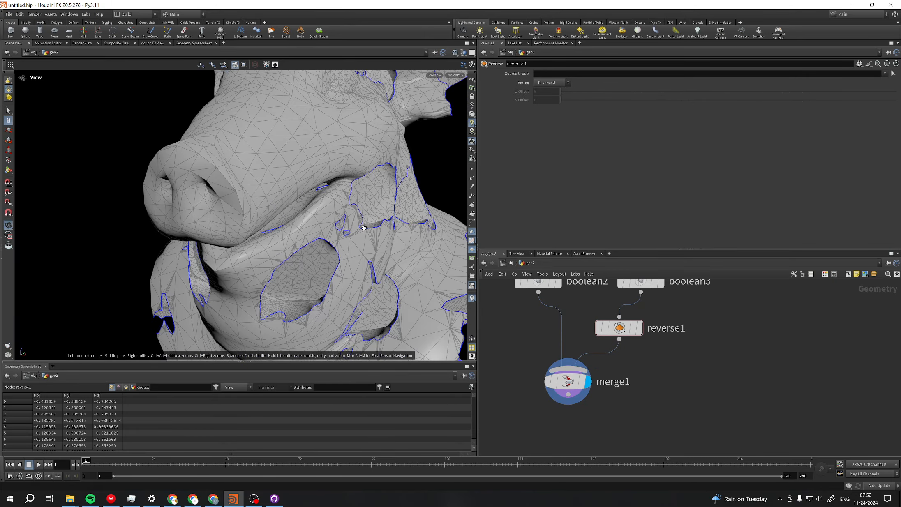
{"action": "left_click_drag", "start_coordinate": [567, 381], "coordinate": [586, 384]}
Add a Fuse node below merge1, connect and display it, and inspect the seams around the cuts
{"action": "middle_click_drag", "start_coordinate": [619, 420], "coordinate": [641, 407]}
{"action": "key", "text": "Tab"}
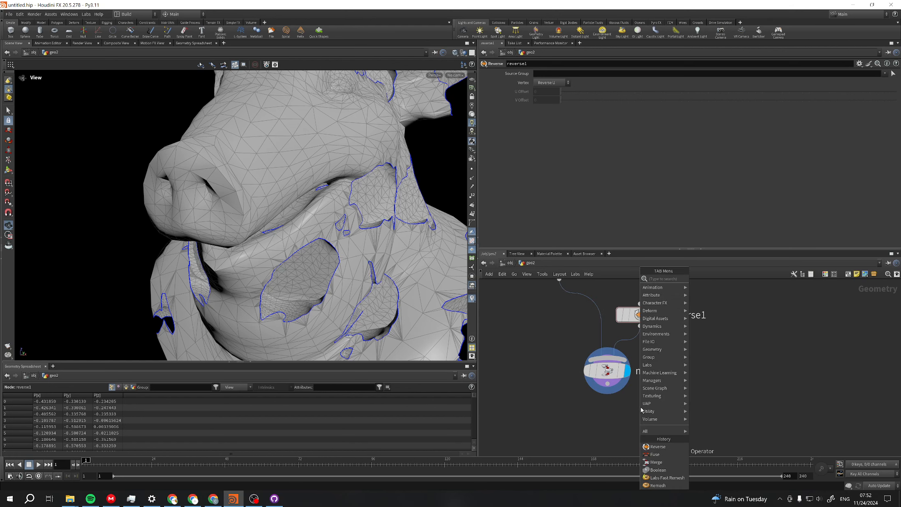
{"action": "type", "text": "fuse"}
{"action": "key", "text": "Return"}
{"action": "left_click", "coordinate": [612, 429]}
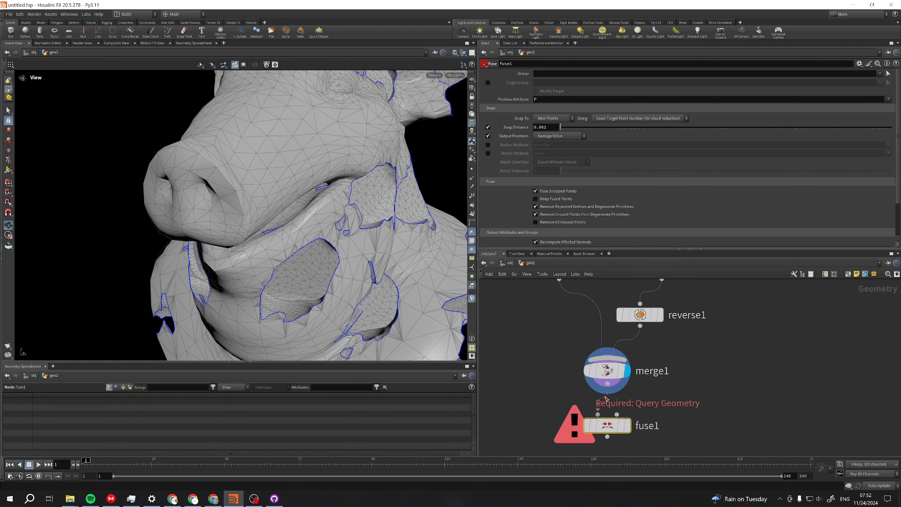
{"action": "left_click", "coordinate": [606, 386]}
{"action": "left_click", "coordinate": [627, 426]}
{"action": "left_click_drag", "start_coordinate": [435, 243], "coordinate": [258, 297]}
{"action": "scroll", "coordinate": [256, 291], "scroll_direction": "up", "scroll_amount": 5}
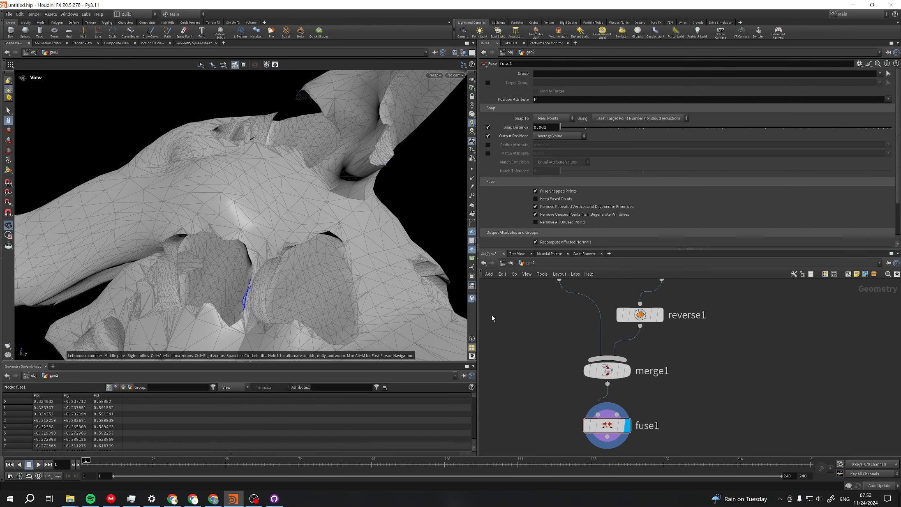
Examine the treatment and operation settings of boolean1, boolean3 and boolean2 in turn
{"action": "scroll", "coordinate": [667, 356], "scroll_direction": "down", "scroll_amount": 3}
{"action": "middle_click_drag", "start_coordinate": [696, 336], "coordinate": [641, 451]}
{"action": "scroll", "coordinate": [624, 358], "scroll_direction": "up", "scroll_amount": 3}
{"action": "left_click", "coordinate": [623, 359]}
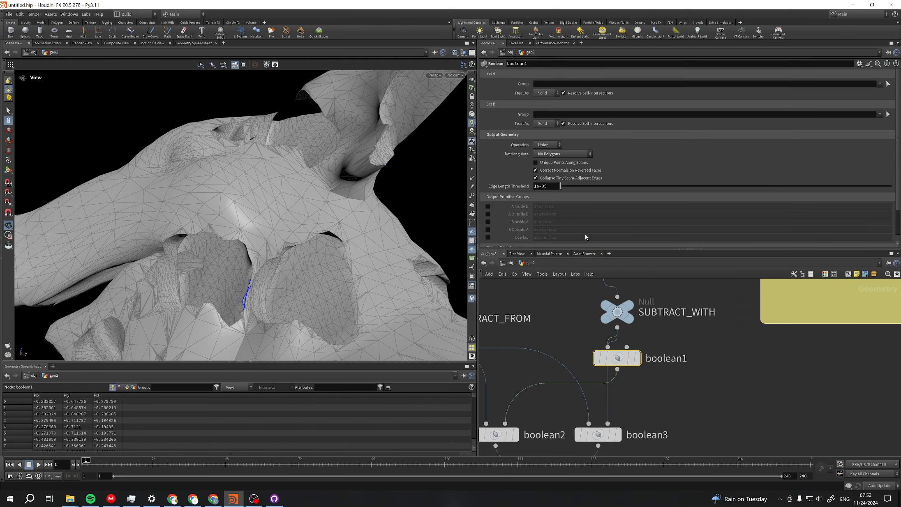
{"action": "left_click", "coordinate": [600, 439]}
{"action": "middle_click_drag", "start_coordinate": [641, 402], "coordinate": [672, 362]}
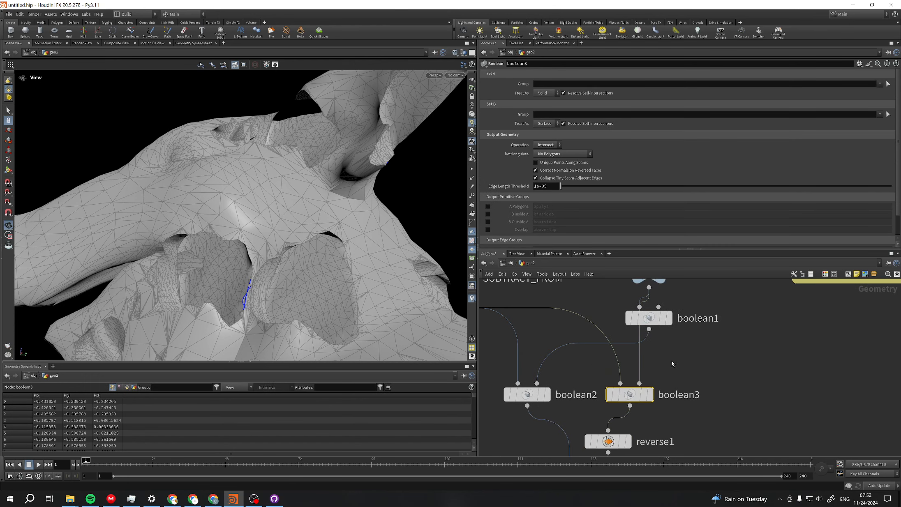
{"action": "left_click", "coordinate": [528, 396]}
{"action": "middle_click_drag", "start_coordinate": [691, 307], "coordinate": [678, 354]}
{"action": "scroll", "coordinate": [679, 354], "scroll_direction": "down", "scroll_amount": 1}
{"action": "scroll", "coordinate": [678, 353], "scroll_direction": "down", "scroll_amount": 3}
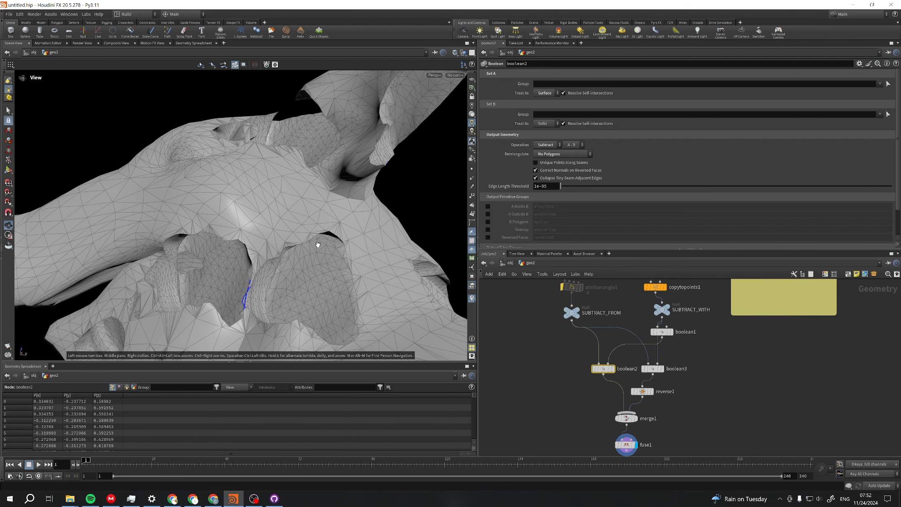
Display boolean3 and inspect the open edges at the seam between the two neighbouring cuts up close
{"action": "scroll", "coordinate": [239, 301], "scroll_direction": "up", "scroll_amount": 8}
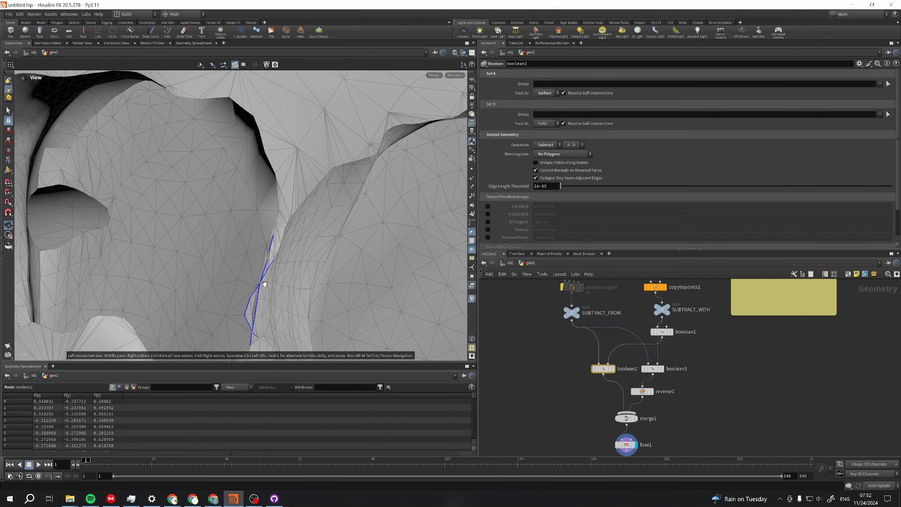
{"action": "left_click_drag", "start_coordinate": [282, 243], "coordinate": [313, 272]}
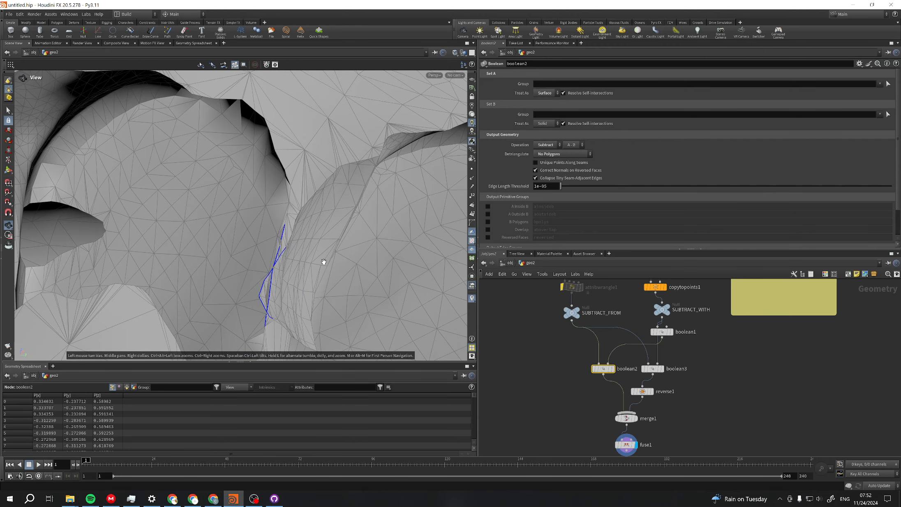
{"action": "middle_click_drag", "start_coordinate": [313, 271], "coordinate": [202, 358]}
{"action": "left_click", "coordinate": [660, 369]}
{"action": "left_click_drag", "start_coordinate": [256, 270], "coordinate": [236, 262]}
{"action": "right_click_drag", "start_coordinate": [215, 298], "coordinate": [260, 261]}
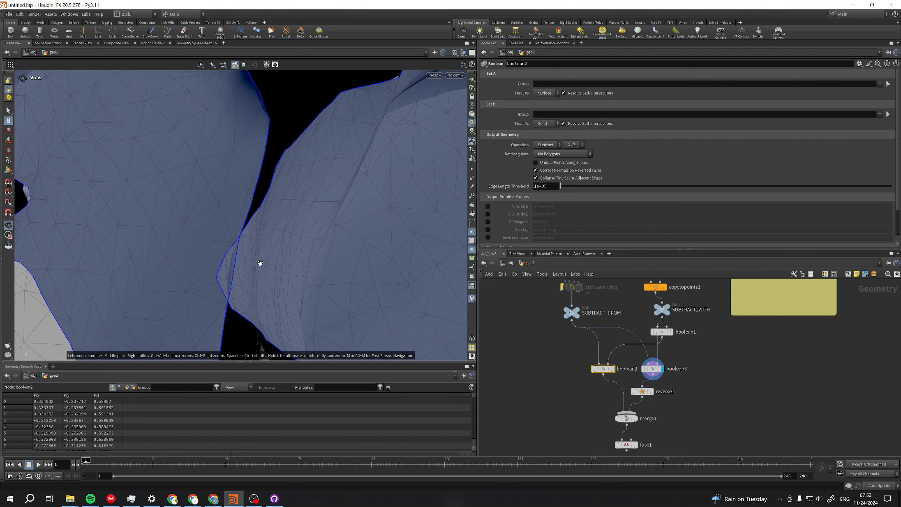
Feed boolean1 into the second input of boolean3 in place of SUBTRACT_WITH, and display boolean3 to check the seam
{"action": "scroll", "coordinate": [638, 376], "scroll_direction": "up", "scroll_amount": 4}
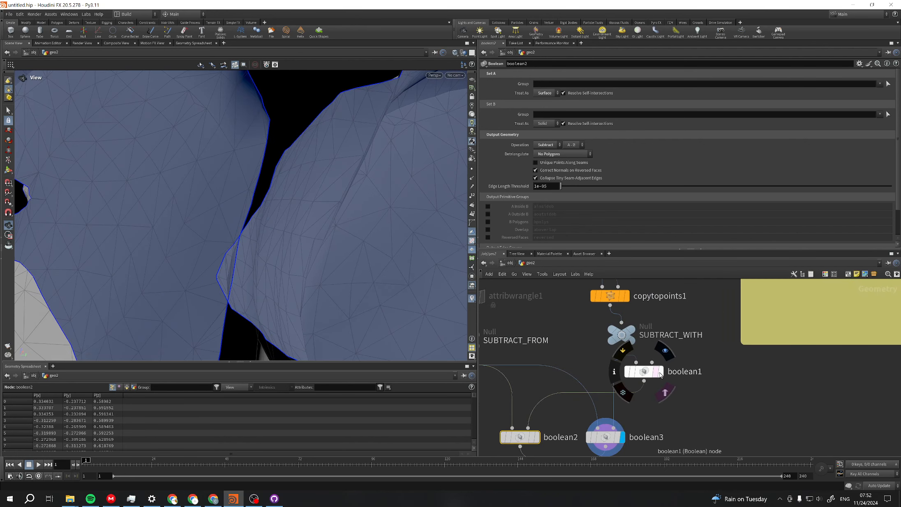
{"action": "left_click", "coordinate": [662, 372]}
{"action": "middle_click_drag", "start_coordinate": [647, 390], "coordinate": [672, 356]}
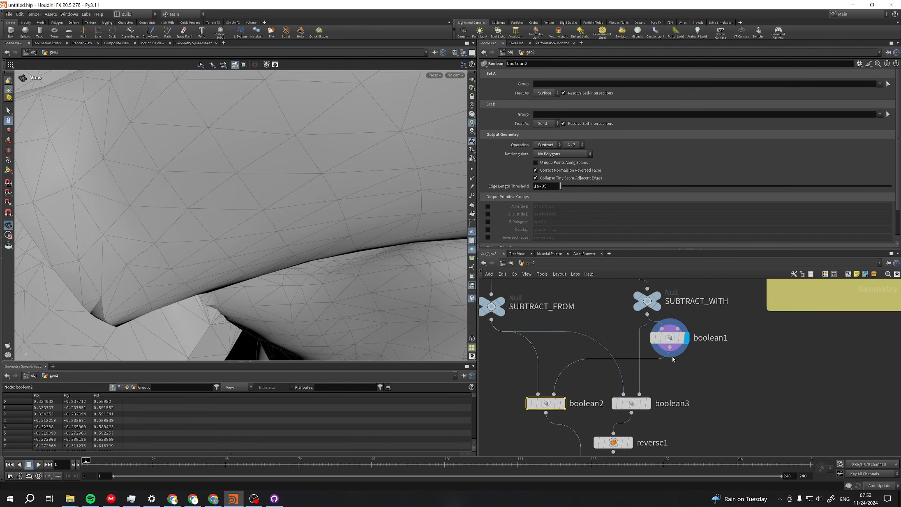
{"action": "left_click", "coordinate": [640, 394]}
{"action": "middle_click_drag", "start_coordinate": [650, 409], "coordinate": [662, 314]}
{"action": "left_click", "coordinate": [657, 339]}
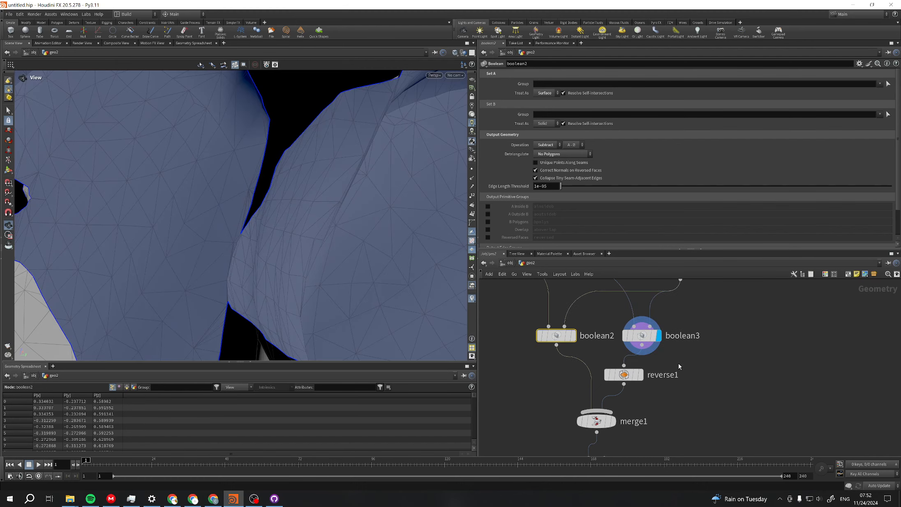
{"action": "left_click_drag", "start_coordinate": [322, 256], "coordinate": [287, 261]}
Display boolean1 to check the merged cutter heads, and move its node closer beneath SUBTRACT_WITH
{"action": "scroll", "coordinate": [265, 258], "scroll_direction": "up", "scroll_amount": 3}
{"action": "middle_click_drag", "start_coordinate": [711, 331], "coordinate": [679, 404]}
{"action": "left_click", "coordinate": [663, 341]}
{"action": "scroll", "coordinate": [294, 247], "scroll_direction": "down", "scroll_amount": 6}
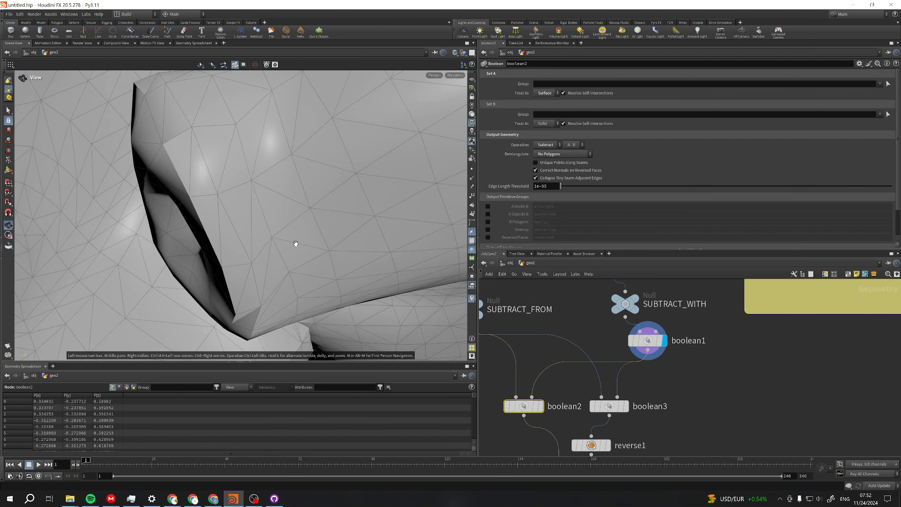
{"action": "left_click_drag", "start_coordinate": [649, 340], "coordinate": [626, 333]}
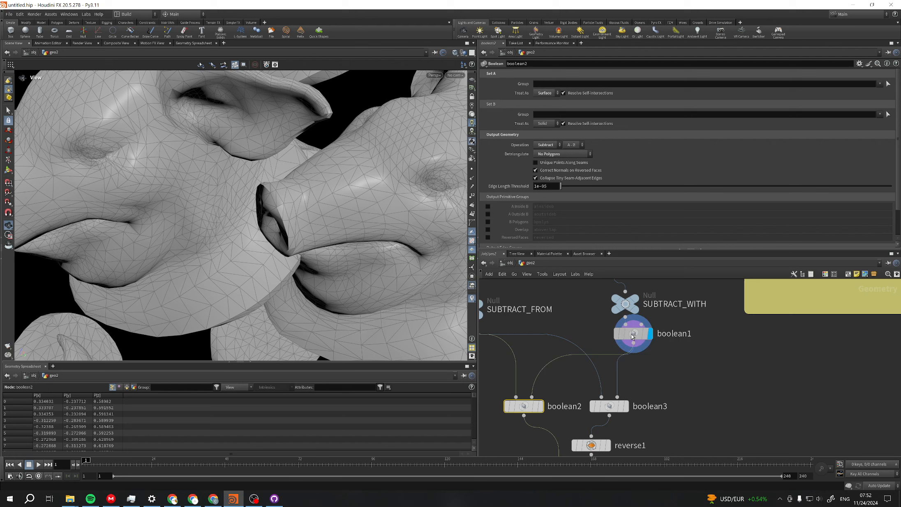
Display boolean3, merge1 and fuse1 in turn to compare the cut patches before and after fusing
{"action": "left_click", "coordinate": [624, 407]}
{"action": "middle_click_drag", "start_coordinate": [683, 402], "coordinate": [709, 348]}
{"action": "left_click", "coordinate": [620, 402]}
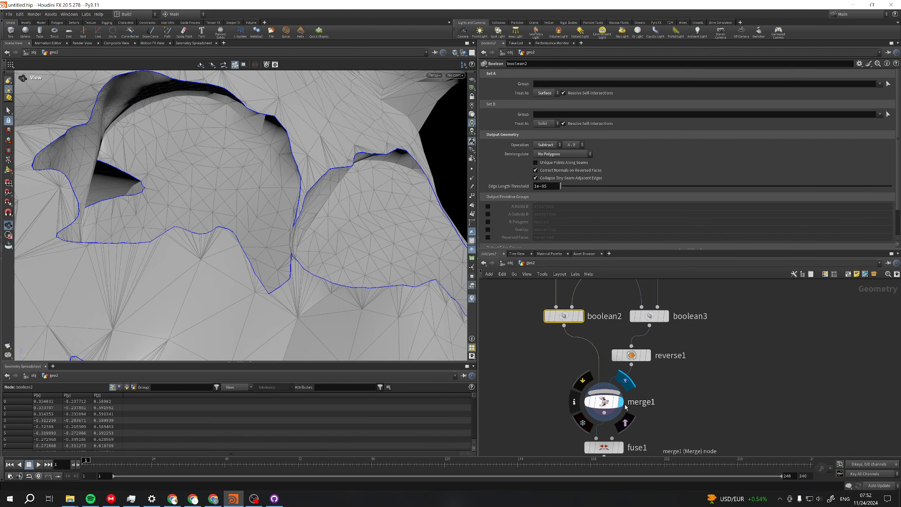
{"action": "middle_click_drag", "start_coordinate": [626, 390], "coordinate": [622, 348]}
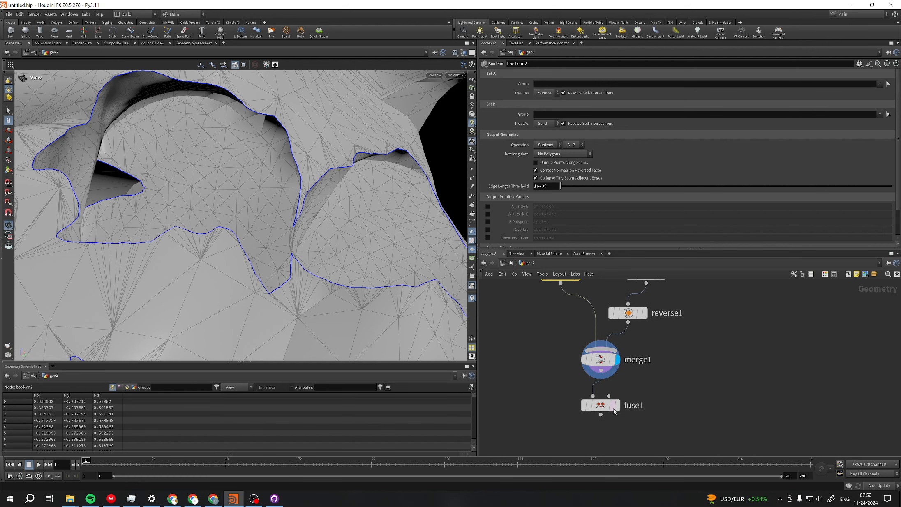
{"action": "left_click", "coordinate": [619, 409]}
{"action": "scroll", "coordinate": [278, 247], "scroll_direction": "down", "scroll_amount": 8}
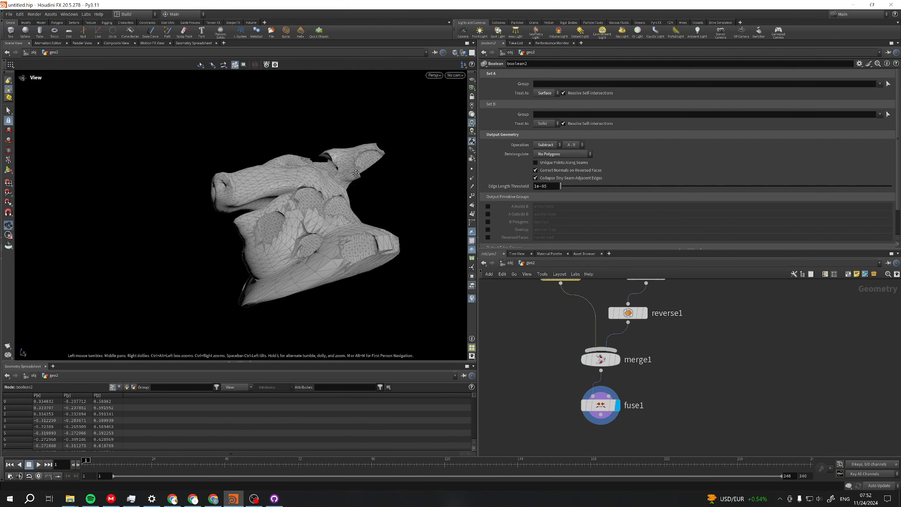
Inspect the fused pig head from several angles, checking the ear and the seams around the cuts
{"action": "left_click_drag", "start_coordinate": [278, 248], "coordinate": [305, 225]}
{"action": "scroll", "coordinate": [312, 222], "scroll_direction": "up", "scroll_amount": 5}
{"action": "middle_click_drag", "start_coordinate": [351, 208], "coordinate": [334, 225]}
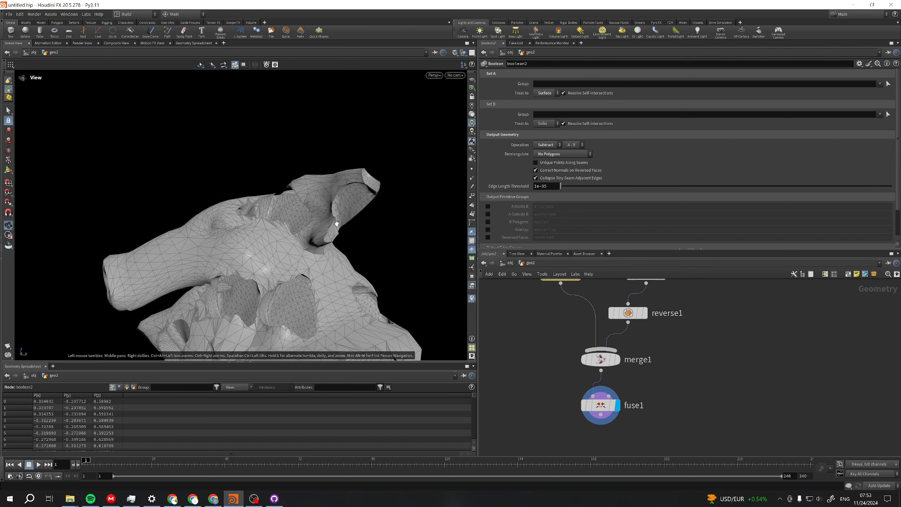
{"action": "scroll", "coordinate": [343, 208], "scroll_direction": "up", "scroll_amount": 8}
{"action": "left_click_drag", "start_coordinate": [384, 176], "coordinate": [362, 126]}
{"action": "scroll", "coordinate": [363, 126], "scroll_direction": "up", "scroll_amount": 3}
{"action": "scroll", "coordinate": [284, 253], "scroll_direction": "down", "scroll_amount": 4}
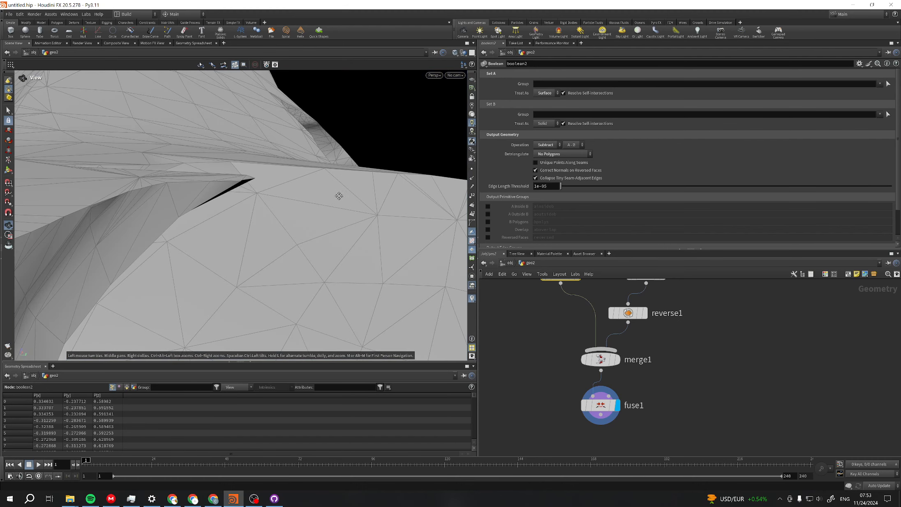
{"action": "left_click_drag", "start_coordinate": [338, 195], "coordinate": [356, 144]}
{"action": "middle_click_drag", "start_coordinate": [356, 144], "coordinate": [319, 200]}
{"action": "left_click_drag", "start_coordinate": [319, 200], "coordinate": [304, 216]}
{"action": "scroll", "coordinate": [313, 131], "scroll_direction": "up", "scroll_amount": 6}
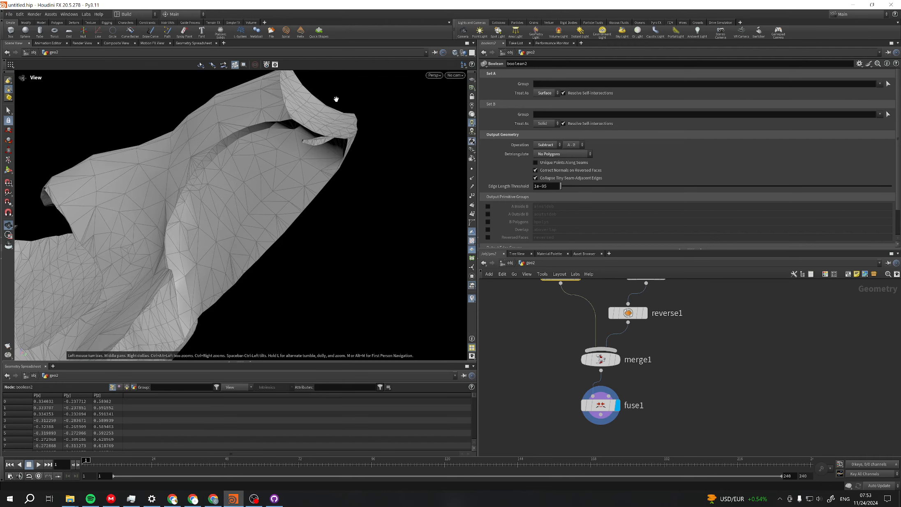
{"action": "left_click_drag", "start_coordinate": [246, 249], "coordinate": [298, 251]}
{"action": "scroll", "coordinate": [246, 232], "scroll_direction": "up", "scroll_amount": 5}
{"action": "scroll", "coordinate": [675, 393], "scroll_direction": "down", "scroll_amount": 3}
Align boolean3 directly above reverse1 in the network and select boolean1 to review its settings
{"action": "middle_click_drag", "start_coordinate": [680, 375], "coordinate": [640, 400]}
{"action": "scroll", "coordinate": [626, 346], "scroll_direction": "up", "scroll_amount": 4}
{"action": "left_click_drag", "start_coordinate": [597, 383], "coordinate": [619, 385]}
{"action": "middle_click_drag", "start_coordinate": [683, 357], "coordinate": [649, 408]}
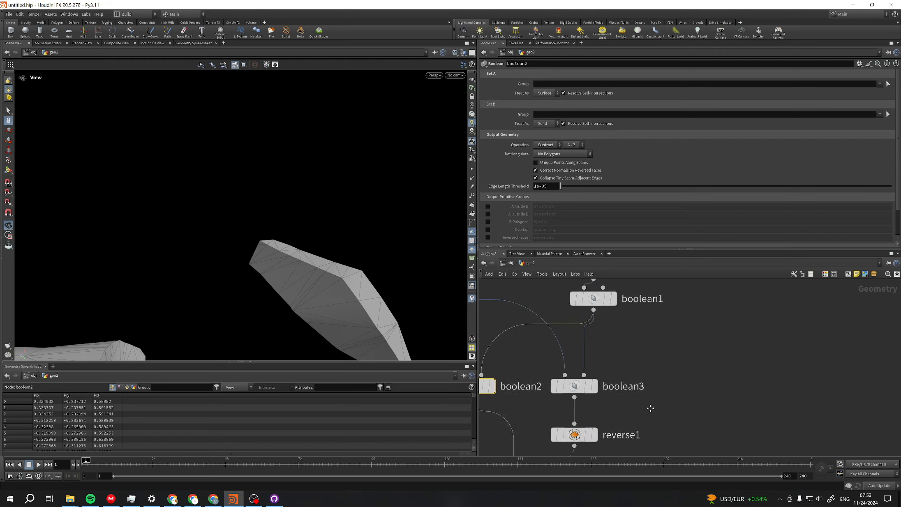
{"action": "scroll", "coordinate": [617, 309], "scroll_direction": "down", "scroll_amount": 1}
{"action": "middle_click_drag", "start_coordinate": [617, 309], "coordinate": [610, 362]}
{"action": "scroll", "coordinate": [596, 362], "scroll_direction": "up", "scroll_amount": 1}
{"action": "left_click", "coordinate": [592, 354]}
{"action": "scroll", "coordinate": [638, 414], "scroll_direction": "down", "scroll_amount": 2}
{"action": "middle_click_drag", "start_coordinate": [639, 414], "coordinate": [641, 322]}
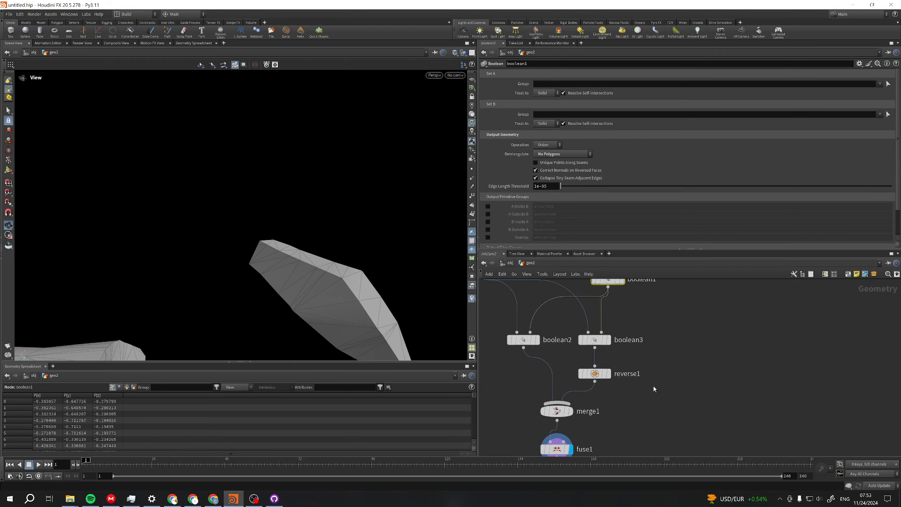
Move fuse1 lower and off to the side of merge1, keeping it wired to merge1's output
{"action": "middle_click_drag", "start_coordinate": [653, 388], "coordinate": [660, 363]}
{"action": "middle_click_drag", "start_coordinate": [617, 414], "coordinate": [630, 379]}
{"action": "scroll", "coordinate": [572, 394], "scroll_direction": "up", "scroll_amount": 2}
{"action": "left_click", "coordinate": [578, 384]}
{"action": "middle_click_drag", "start_coordinate": [604, 447], "coordinate": [605, 402]}
{"action": "scroll", "coordinate": [605, 402], "scroll_direction": "down", "scroll_amount": 1}
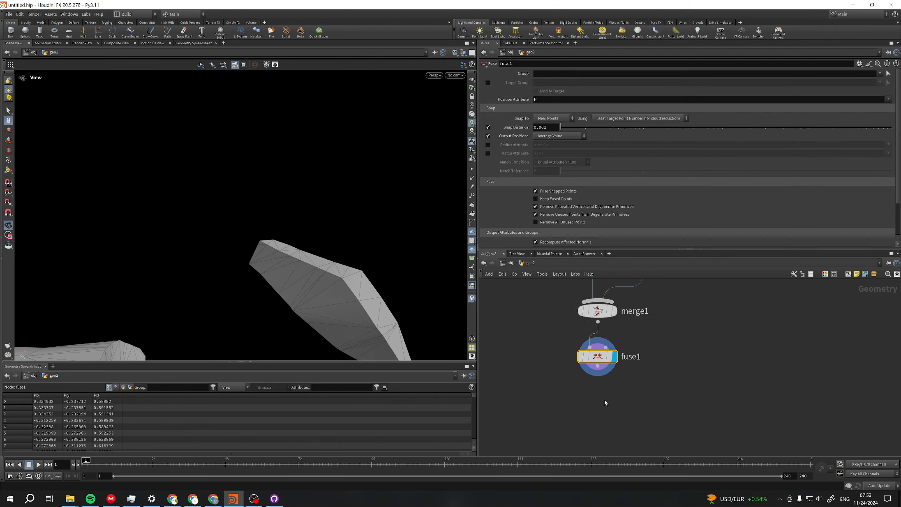
{"action": "key", "text": "Tab"}
{"action": "key", "text": "Escape"}
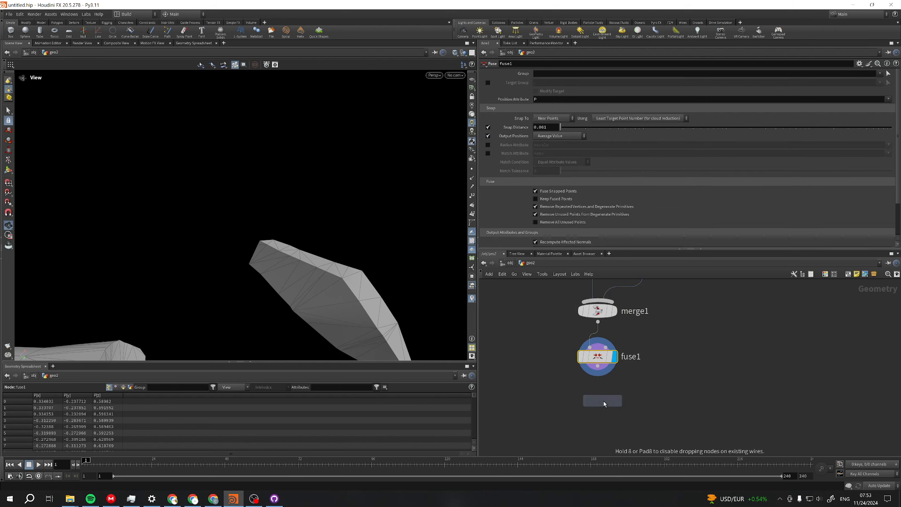
{"action": "left_click_drag", "start_coordinate": [607, 364], "coordinate": [564, 378]}
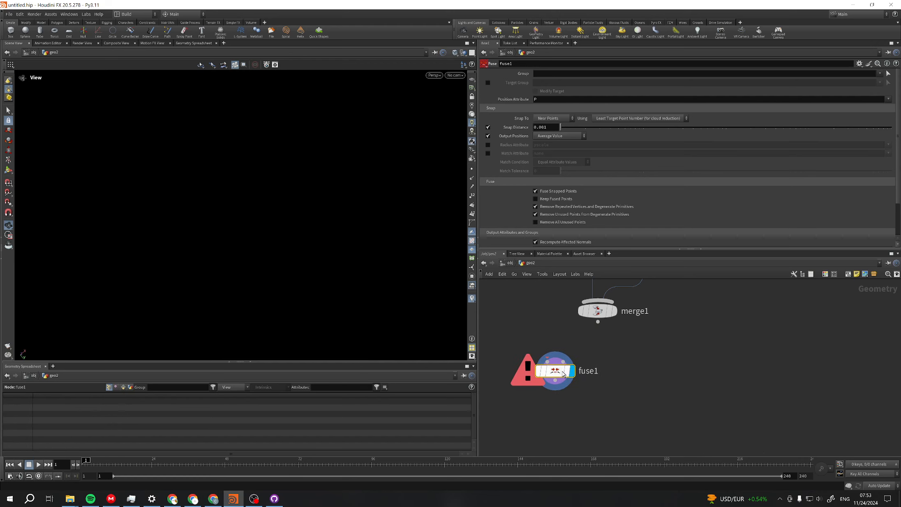
{"action": "left_click_drag", "start_coordinate": [370, 296], "coordinate": [289, 261]}
{"action": "key", "text": "h"}
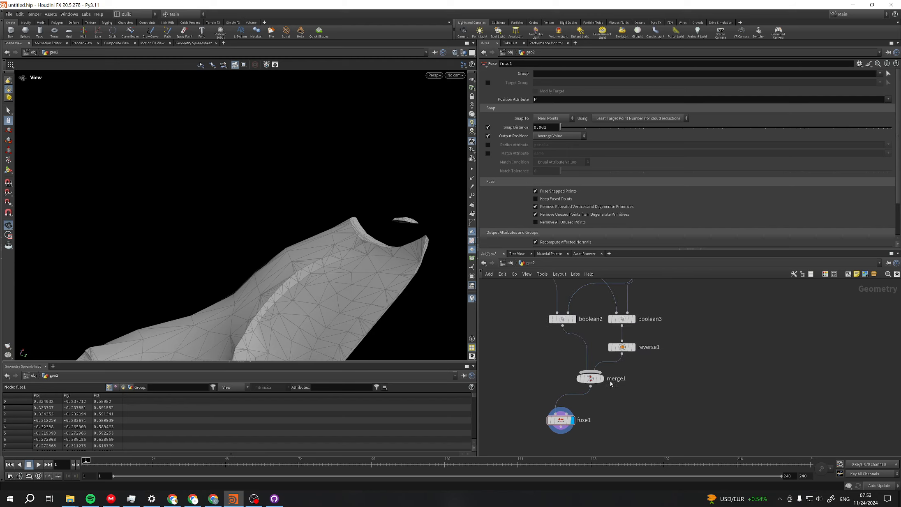
Add a Group node and place it unconnected between boolean2 and merge1
{"action": "key", "text": "Tab"}
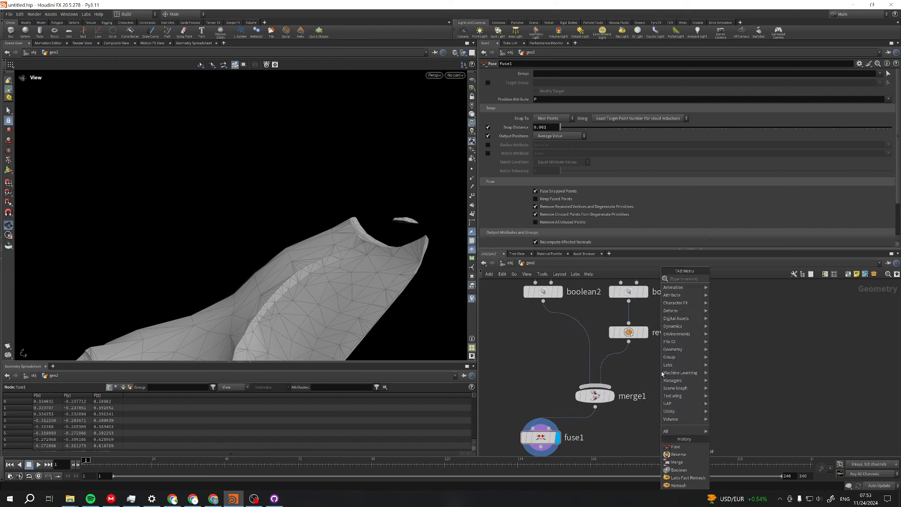
{"action": "type", "text": "group"}
{"action": "key", "text": "Return"}
{"action": "left_click", "coordinate": [544, 357]}
Try the A-B Seams output edge group on boolean2 and boolean3
{"action": "left_click", "coordinate": [543, 291]}
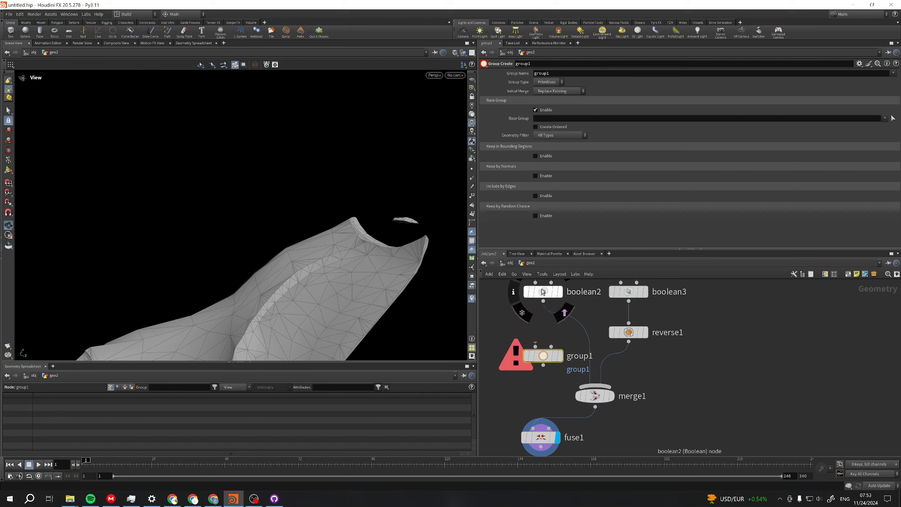
{"action": "scroll", "coordinate": [535, 230], "scroll_direction": "down", "scroll_amount": 5}
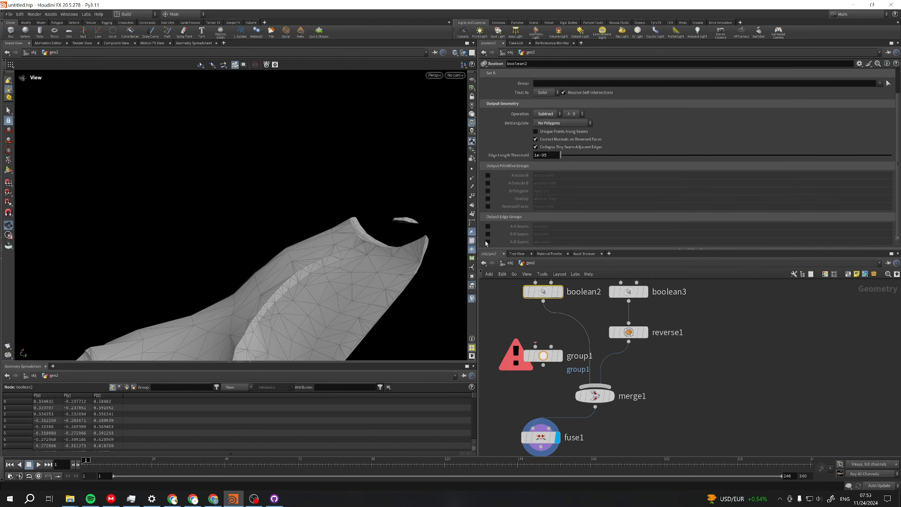
{"action": "left_click", "coordinate": [628, 292]}
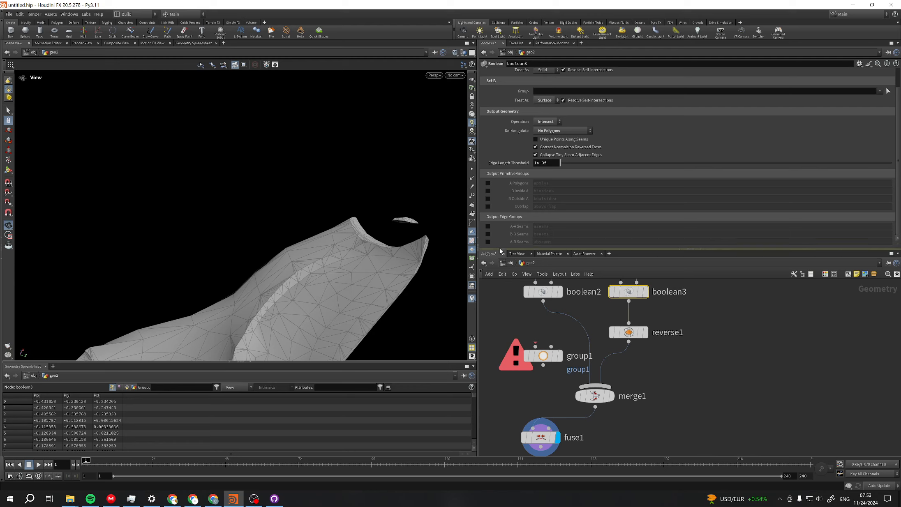
{"action": "left_click", "coordinate": [487, 242]}
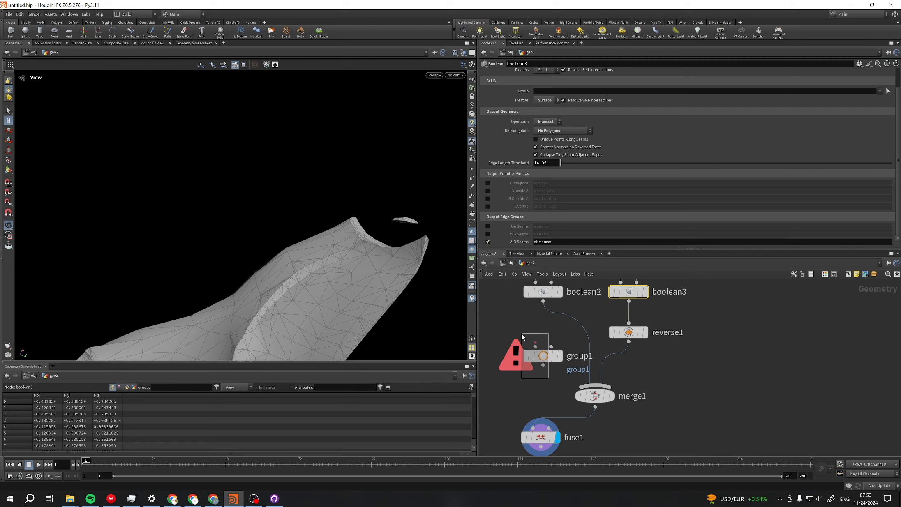
{"action": "left_click", "coordinate": [530, 292]}
{"action": "left_click", "coordinate": [488, 243]}
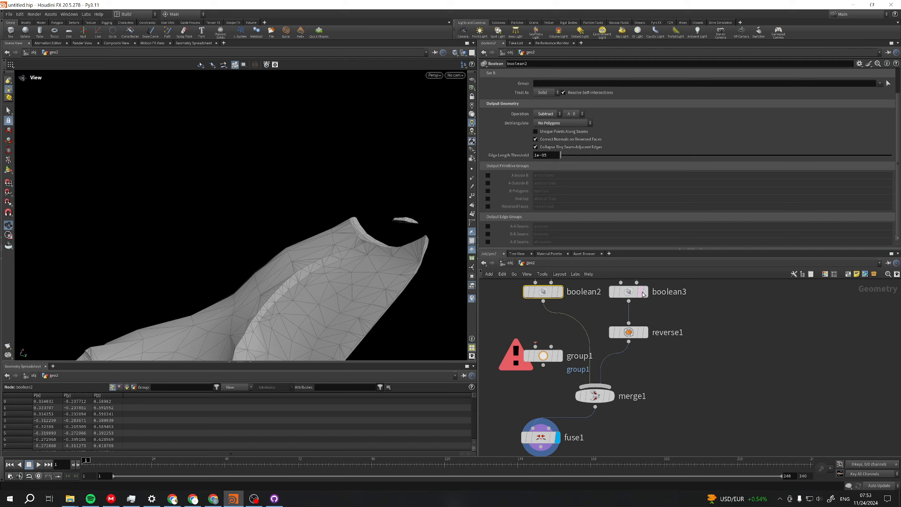
{"action": "left_click", "coordinate": [617, 292]}
{"action": "left_click", "coordinate": [488, 243]}
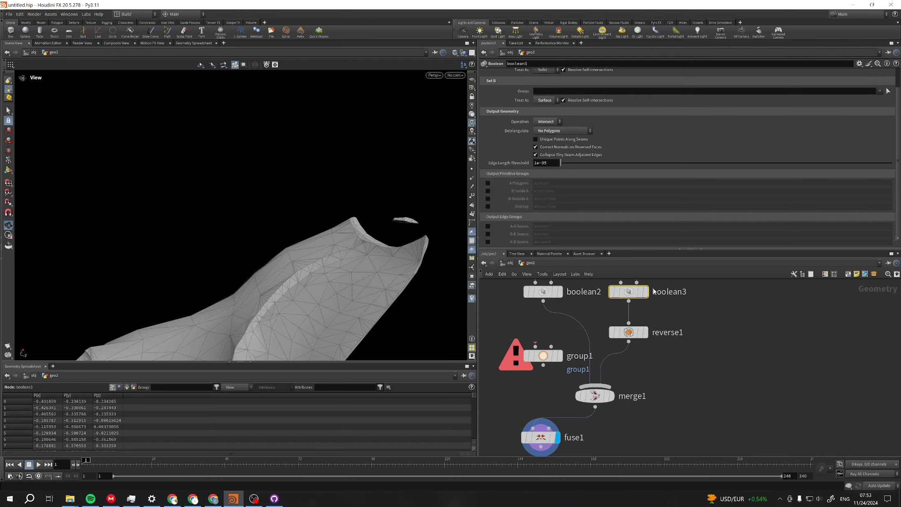
Nudge group1 beneath boolean2 and display boolean2 to view its open cut edges
{"action": "left_click_drag", "start_coordinate": [542, 355], "coordinate": [542, 353]}
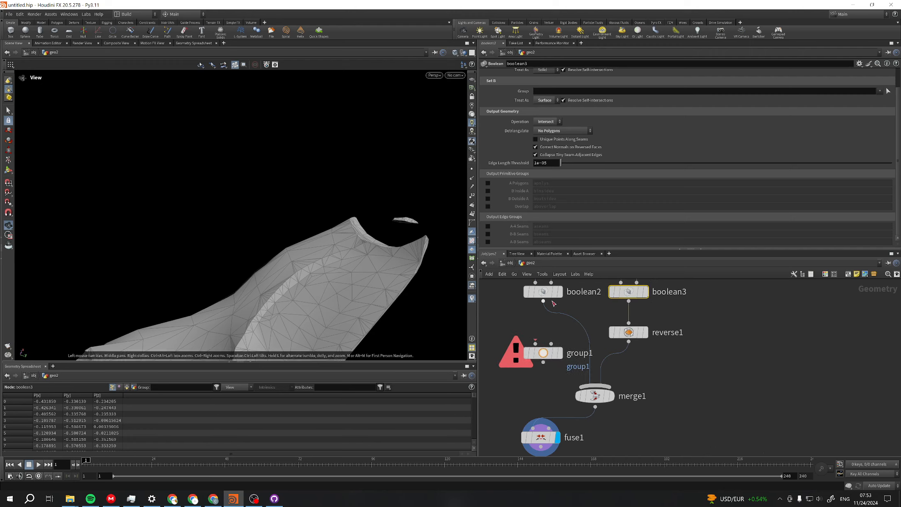
{"action": "left_click", "coordinate": [557, 292]}
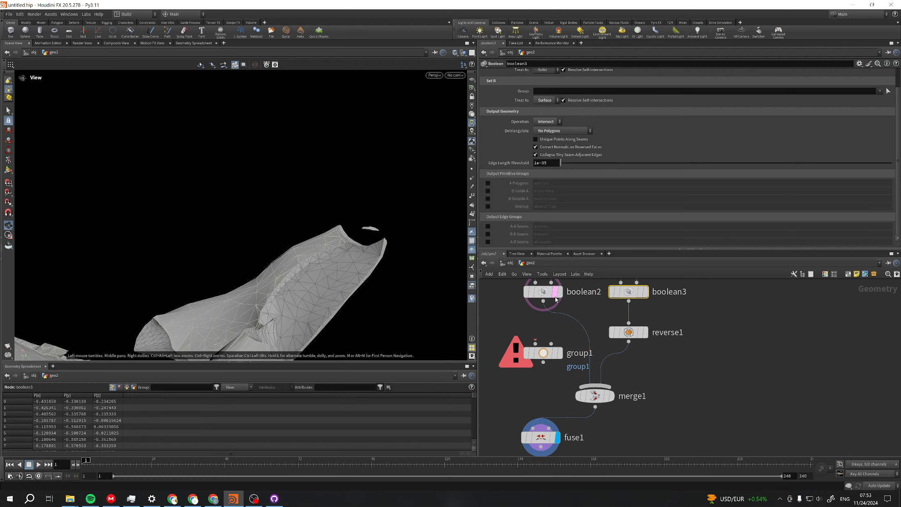
{"action": "left_click", "coordinate": [559, 292]}
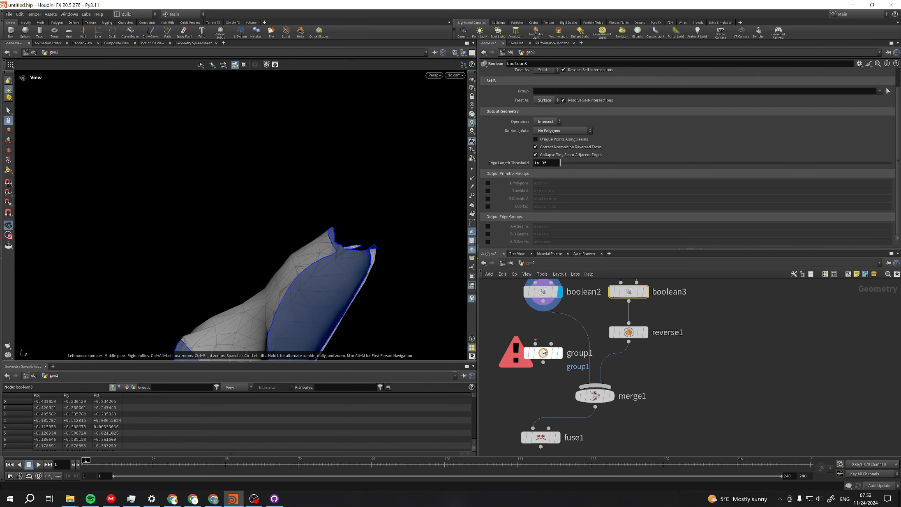
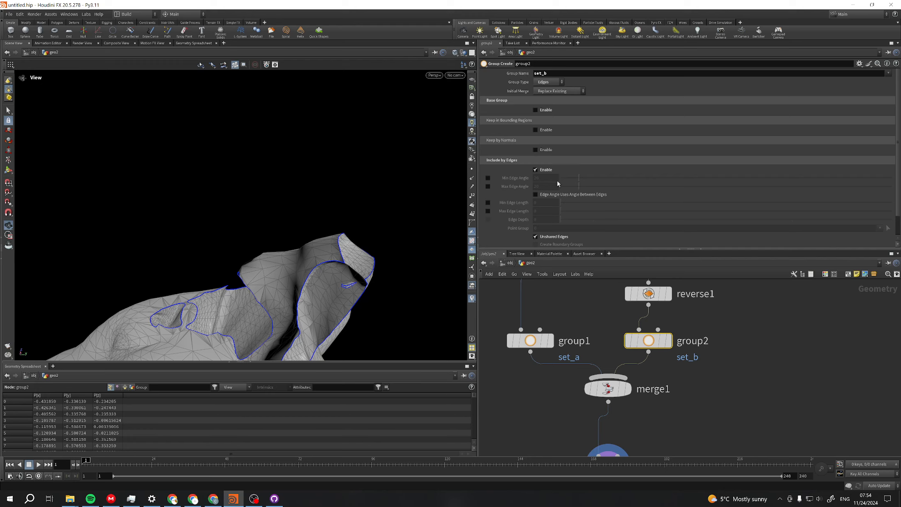
Compare group1's group type options with the output edge groups offered by boolean2
{"action": "left_click", "coordinate": [537, 336]}
{"action": "left_click", "coordinate": [549, 82]}
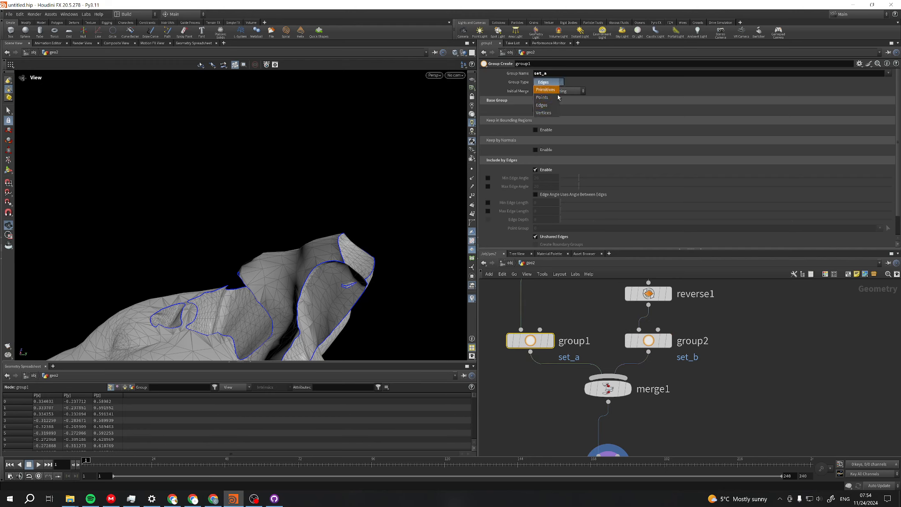
{"action": "left_click", "coordinate": [589, 305]}
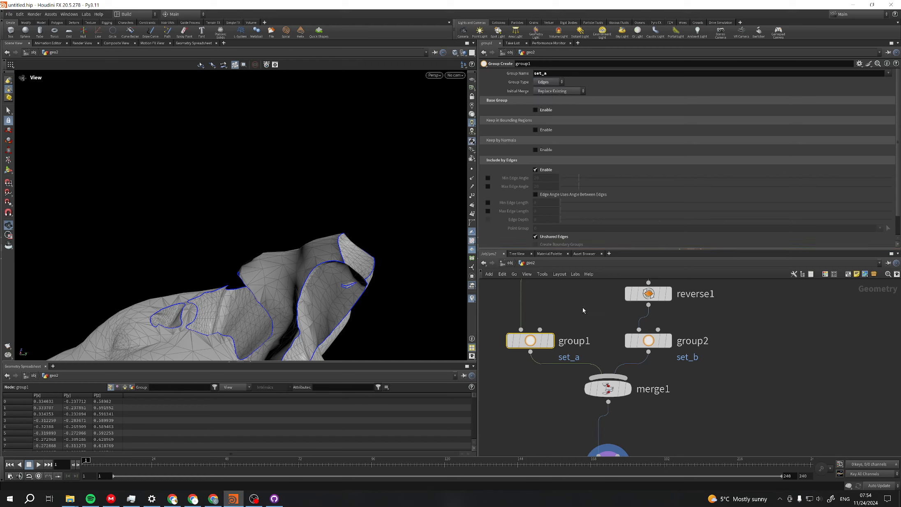
{"action": "scroll", "coordinate": [560, 327], "scroll_direction": "down", "scroll_amount": 2}
{"action": "left_click", "coordinate": [553, 292]}
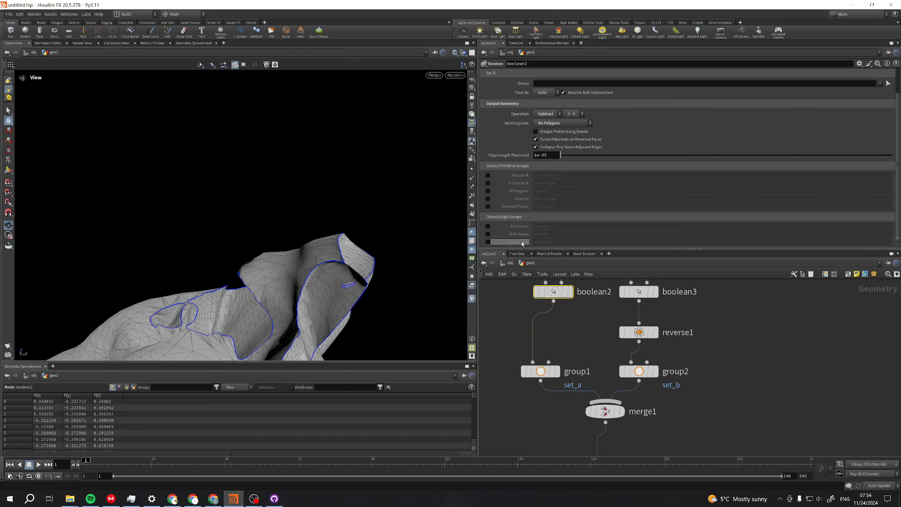
{"action": "left_click", "coordinate": [559, 374]}
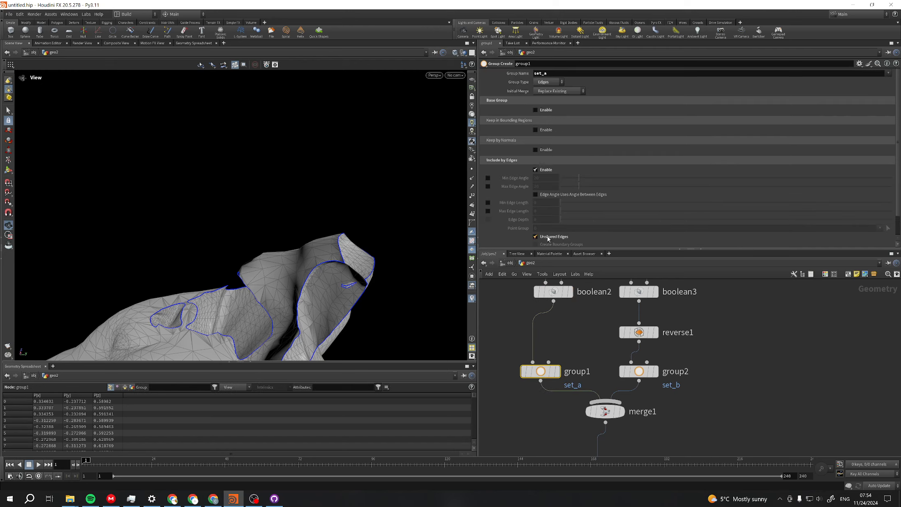
Display group1 and change the group type of both group1 and group2 to Points
{"action": "left_click", "coordinate": [557, 371]}
{"action": "left_click", "coordinate": [549, 82]}
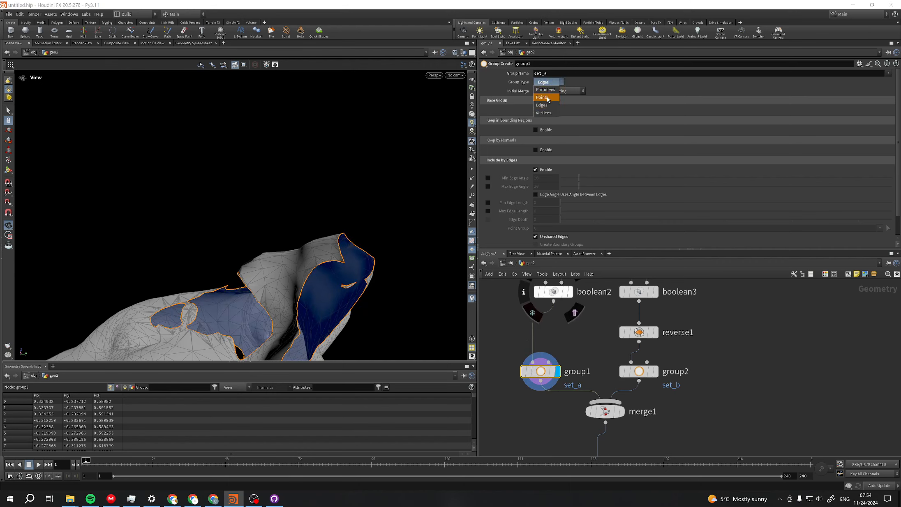
{"action": "left_click", "coordinate": [542, 97]}
{"action": "scroll", "coordinate": [637, 370], "scroll_direction": "down", "scroll_amount": 1}
{"action": "left_click_drag", "start_coordinate": [370, 280], "coordinate": [342, 244]}
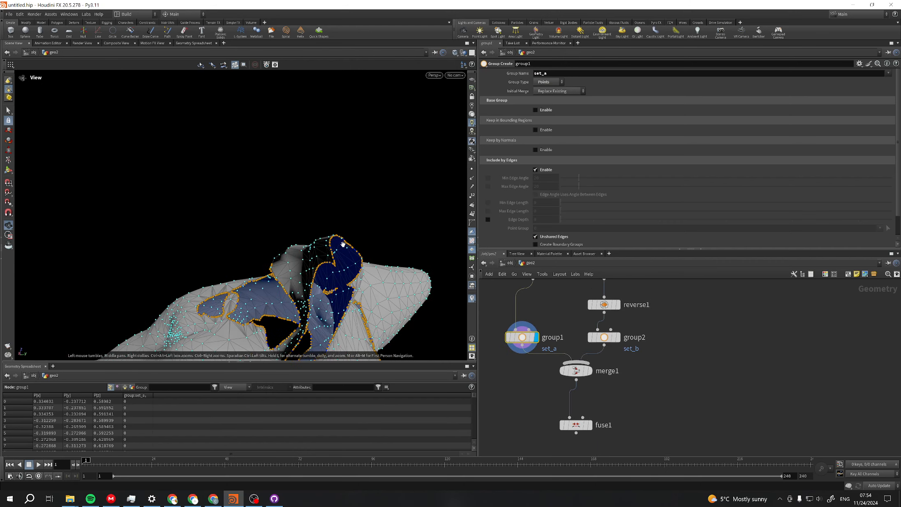
{"action": "left_click", "coordinate": [607, 340]}
{"action": "left_click", "coordinate": [549, 82]}
{"action": "left_click", "coordinate": [542, 97]}
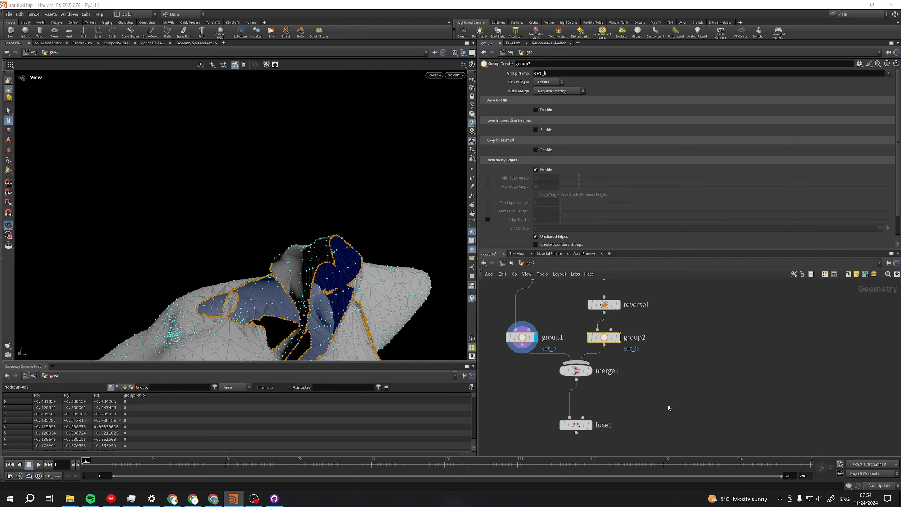
Display fuse1 and set its group to set_a and its target group to set_b
{"action": "middle_click_drag", "start_coordinate": [668, 405], "coordinate": [616, 357]}
{"action": "scroll", "coordinate": [615, 361], "scroll_direction": "up", "scroll_amount": 2}
{"action": "left_click", "coordinate": [602, 383]}
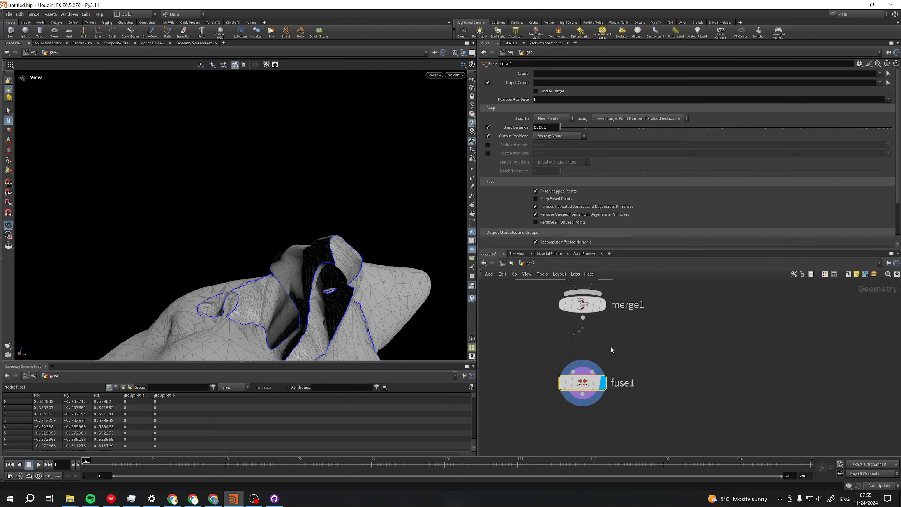
{"action": "left_click", "coordinate": [634, 118]}
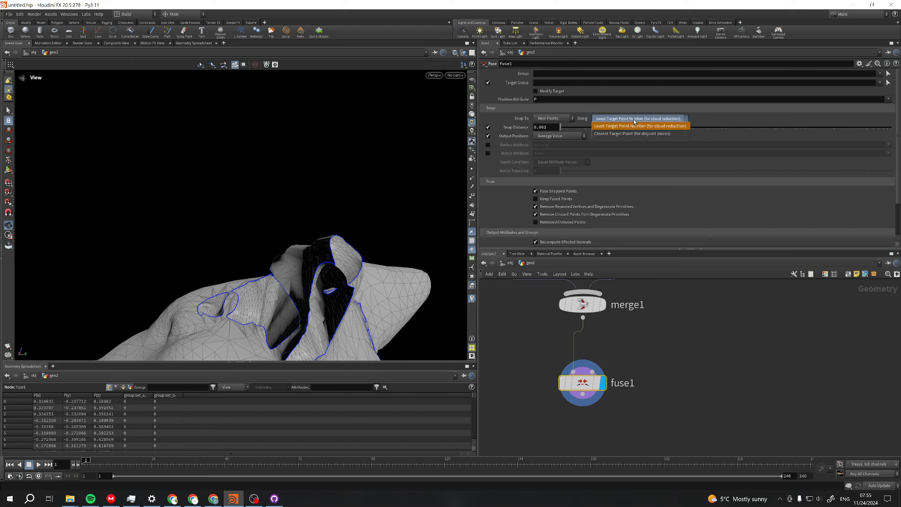
{"action": "left_click", "coordinate": [634, 118]}
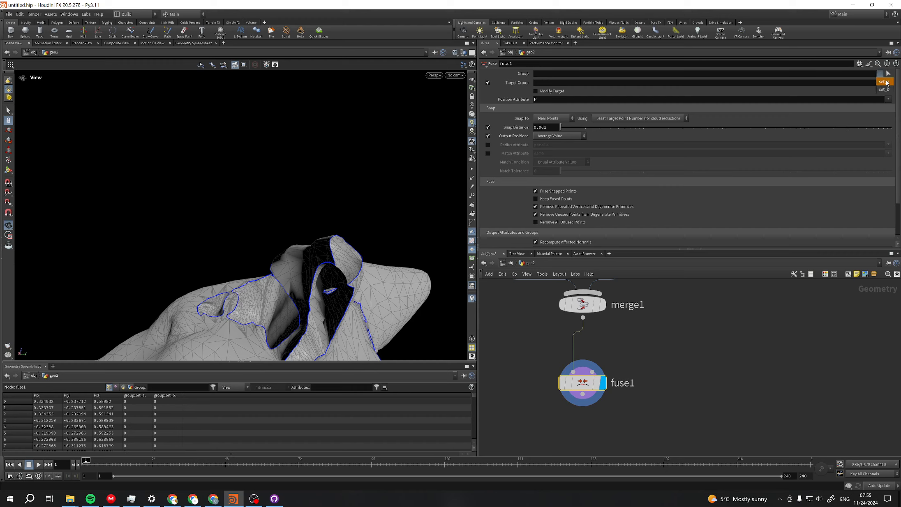
{"action": "left_click", "coordinate": [882, 81]}
{"action": "left_click", "coordinate": [879, 82]}
{"action": "left_click", "coordinate": [884, 99]}
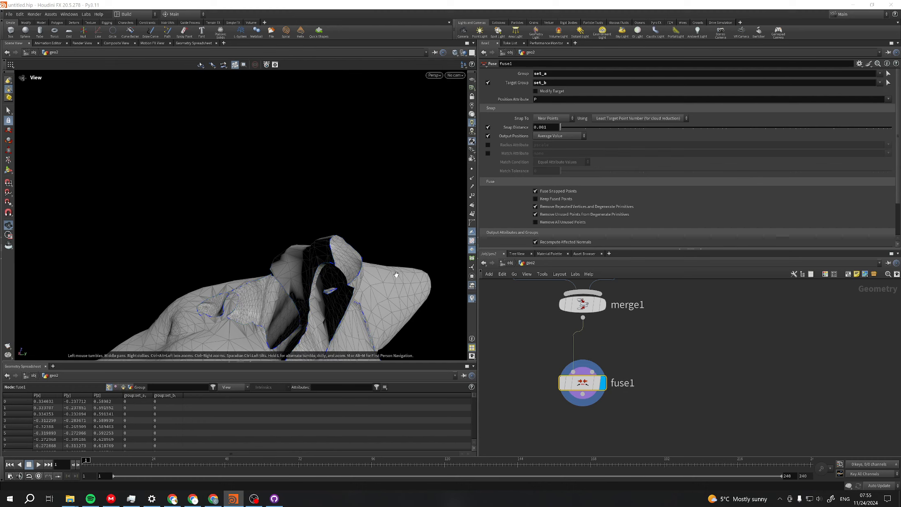
Examine the fused seam up close around the small sliver cut in the head
{"action": "left_click_drag", "start_coordinate": [397, 275], "coordinate": [410, 251]}
{"action": "right_click_drag", "start_coordinate": [410, 251], "coordinate": [410, 175]}
{"action": "middle_click_drag", "start_coordinate": [410, 175], "coordinate": [346, 252]}
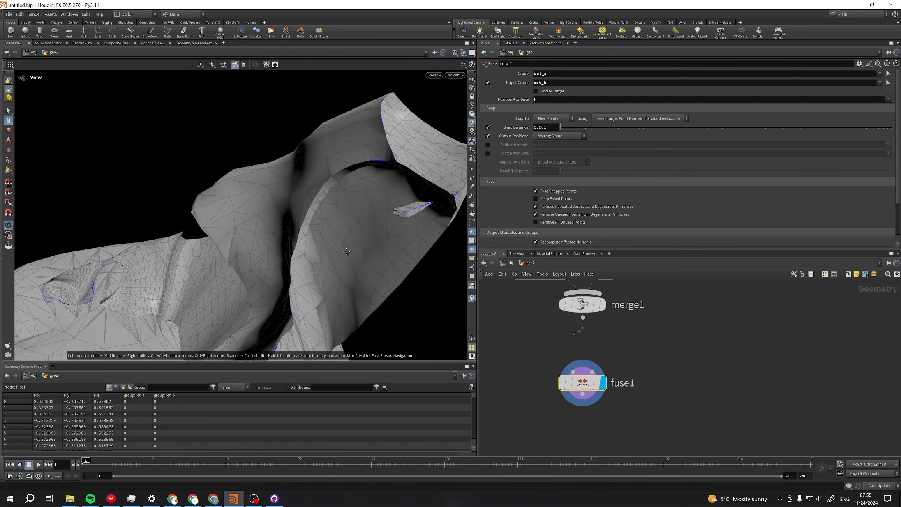
{"action": "left_click_drag", "start_coordinate": [347, 252], "coordinate": [452, 145]}
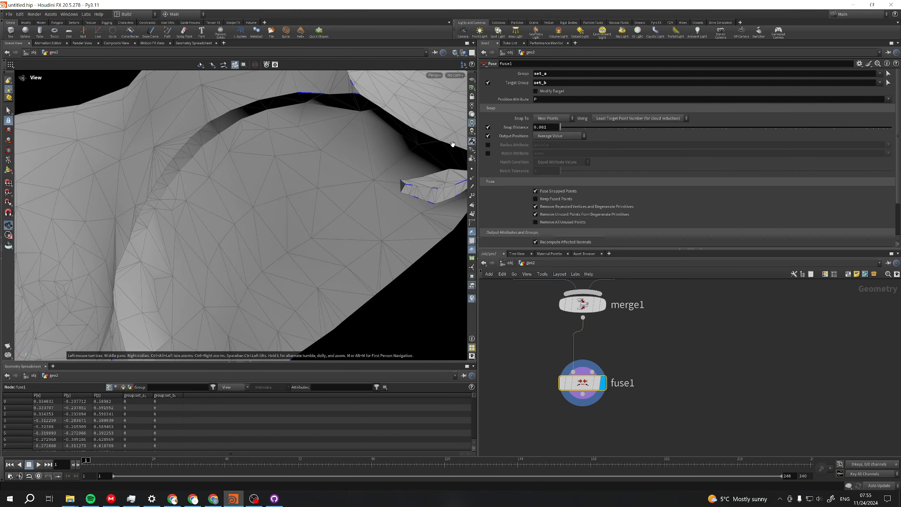
{"action": "scroll", "coordinate": [433, 155], "scroll_direction": "up", "scroll_amount": 5}
{"action": "scroll", "coordinate": [384, 215], "scroll_direction": "up", "scroll_amount": 4}
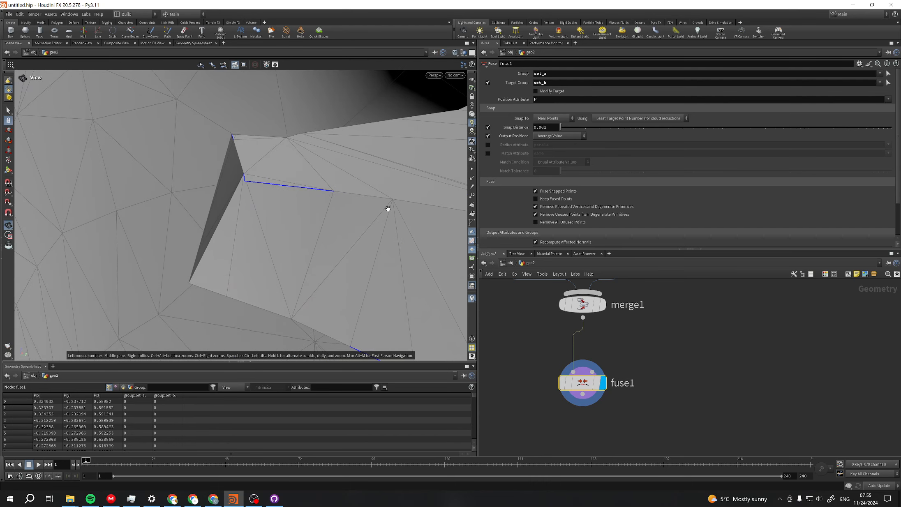
Add a PolyFill node beneath fuse1 with its fill mode set to Single Polygon
{"action": "left_click_drag", "start_coordinate": [583, 383], "coordinate": [583, 373]}
{"action": "key", "text": "Tab"}
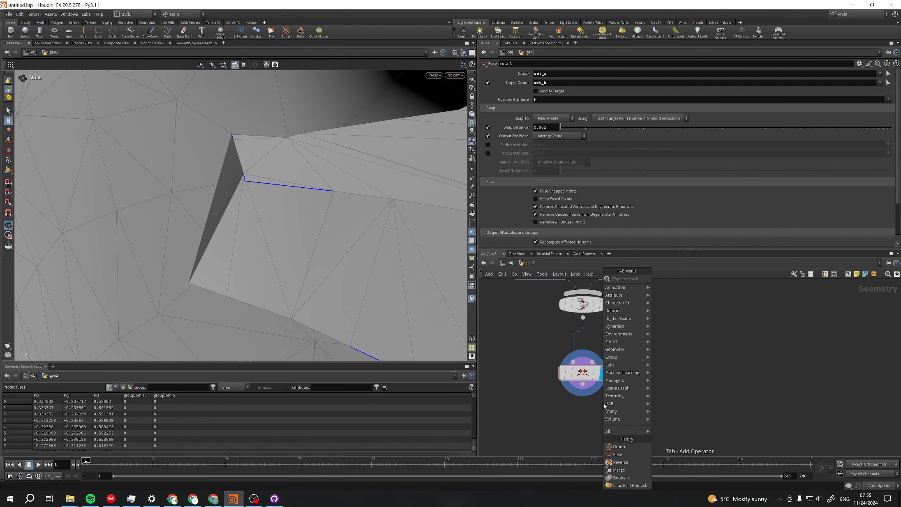
{"action": "type", "text": "polyfill"}
{"action": "key", "text": "Return"}
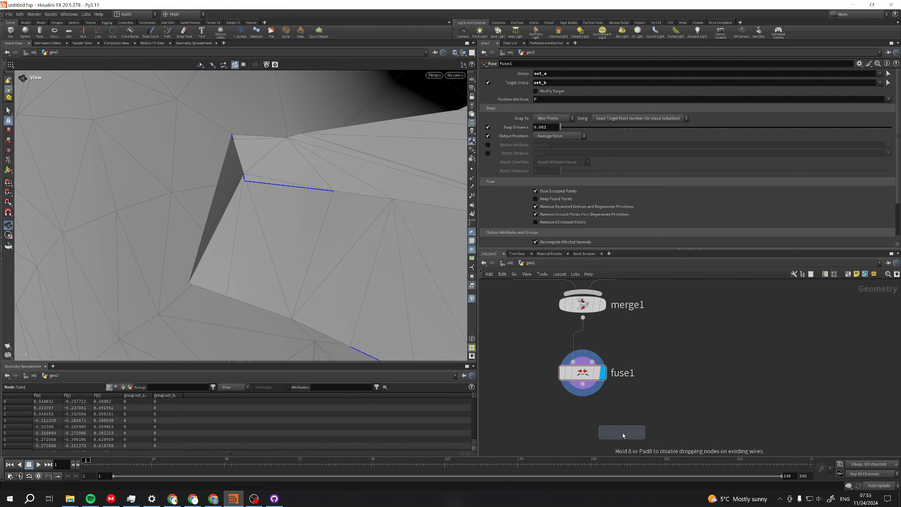
{"action": "left_click", "coordinate": [593, 436]}
{"action": "left_click", "coordinate": [564, 83]}
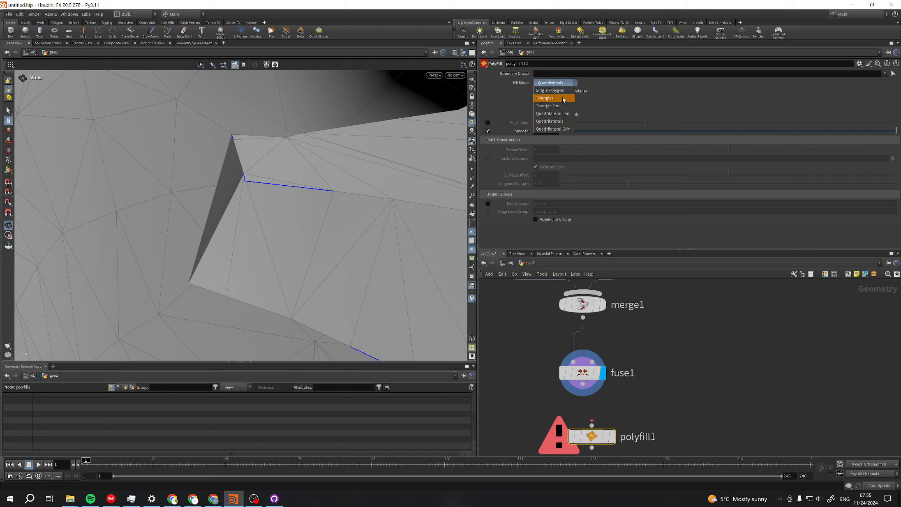
{"action": "left_click", "coordinate": [561, 91]}
Wire fuse1 into polyfill1, display it directly below fuse1, and check the filled gap on the sliver
{"action": "left_click_drag", "start_coordinate": [591, 425], "coordinate": [583, 384]}
{"action": "left_click", "coordinate": [609, 437]}
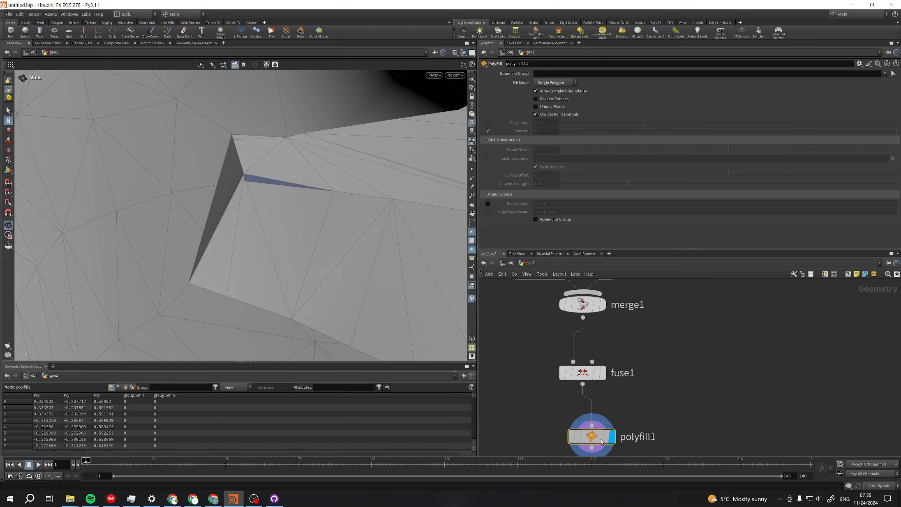
{"action": "left_click_drag", "start_coordinate": [591, 437], "coordinate": [582, 433]}
{"action": "left_click_drag", "start_coordinate": [362, 207], "coordinate": [412, 215]}
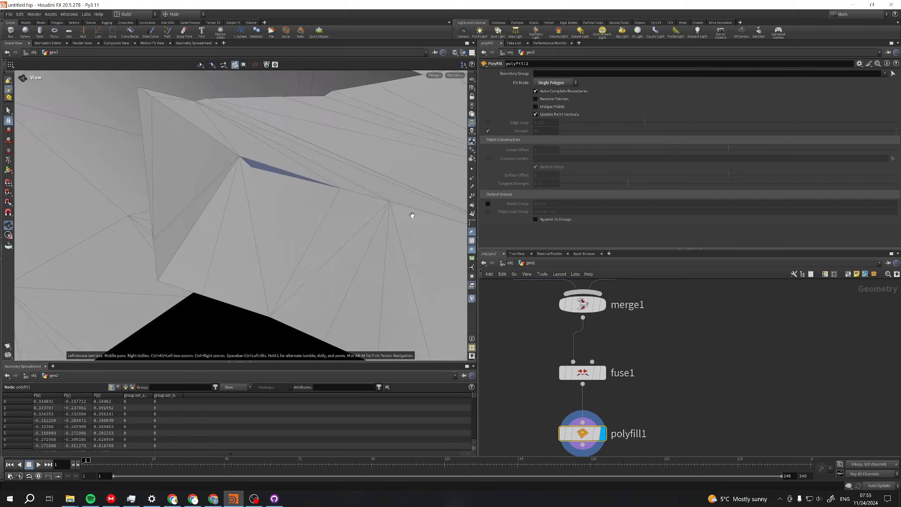
Duplicate fuse1 and place the copy beside it under merge1, keeping fuse1 displayed
{"action": "left_click", "coordinate": [602, 372]}
{"action": "left_click_drag", "start_coordinate": [592, 373], "coordinate": [567, 376]}
{"action": "left_click_drag", "start_coordinate": [302, 179], "coordinate": [233, 121]}
{"action": "left_click", "coordinate": [563, 377]}
{"action": "key", "text": "ctrl+c"}
{"action": "key", "text": "ctrl+v"}
{"action": "left_click_drag", "start_coordinate": [562, 376], "coordinate": [658, 375]}
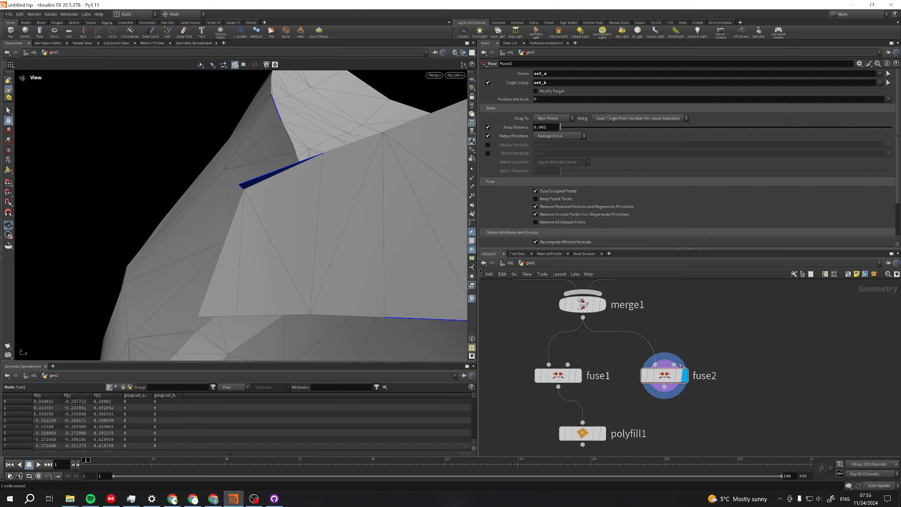
{"action": "key", "text": "r"}
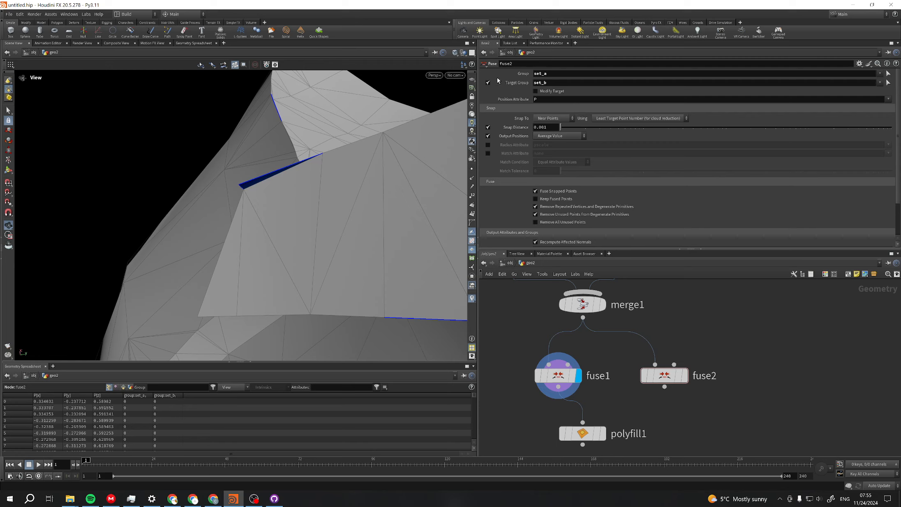
Clear fuse2's group and target group, and delete the polyfill1 node
{"action": "left_click_drag", "start_coordinate": [535, 78], "coordinate": [533, 74]}
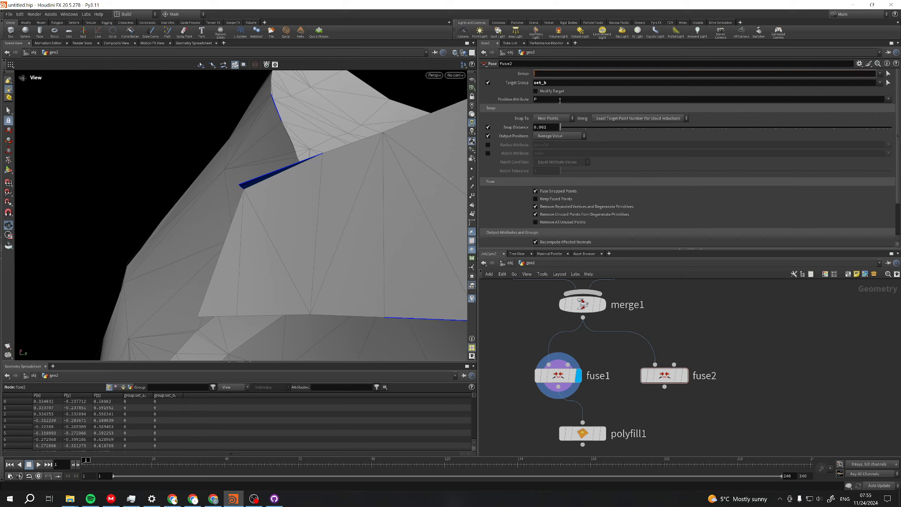
{"action": "key", "text": "Tab"}
{"action": "left_click", "coordinate": [620, 388]}
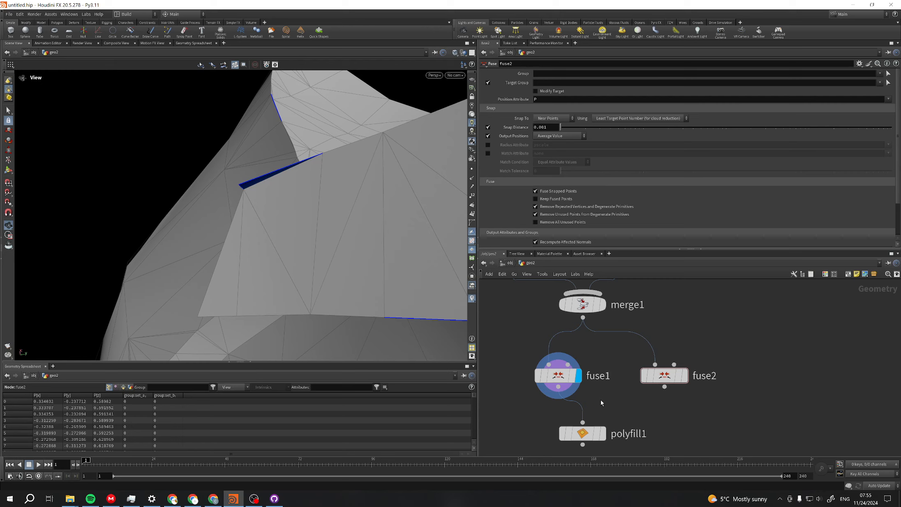
{"action": "left_click", "coordinate": [583, 434]}
{"action": "key", "text": "Delete"}
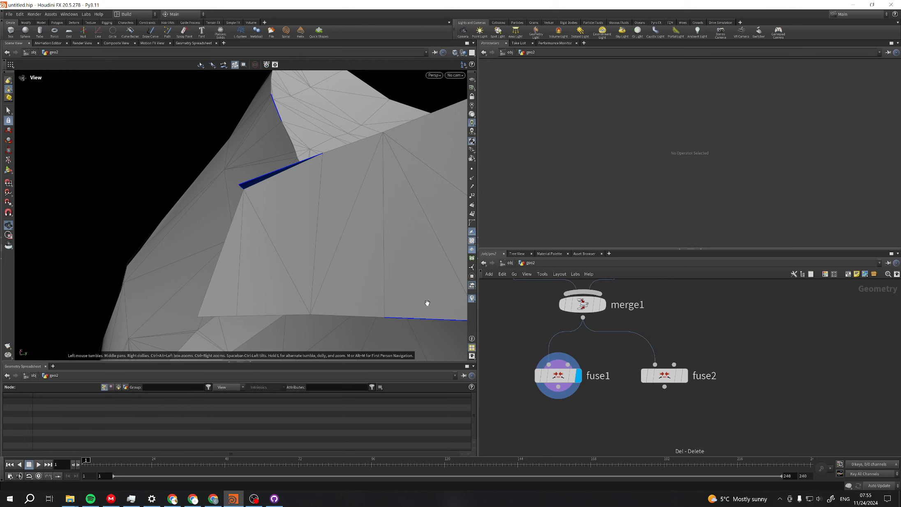
Clear fuse1's group and target group and disable its target group option so it fuses all points
{"action": "left_click", "coordinate": [576, 381]}
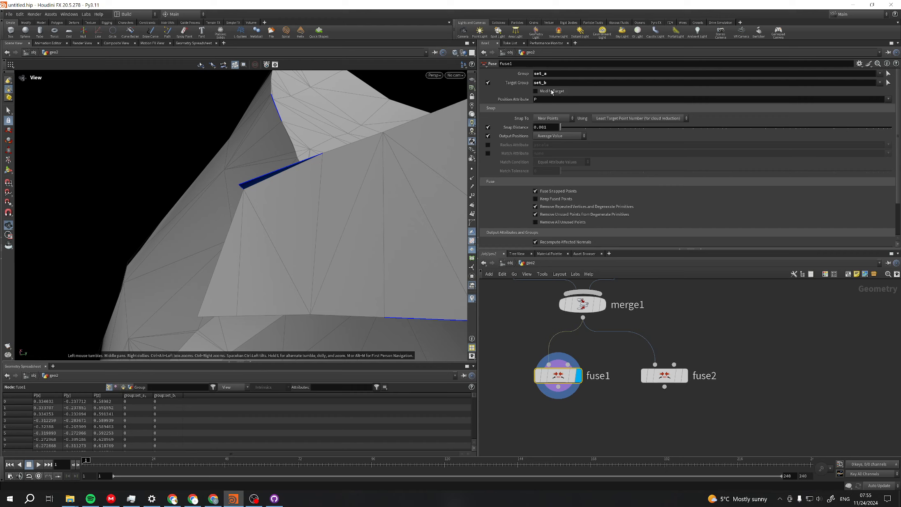
{"action": "left_click", "coordinate": [564, 83]}
{"action": "left_click", "coordinate": [578, 75]}
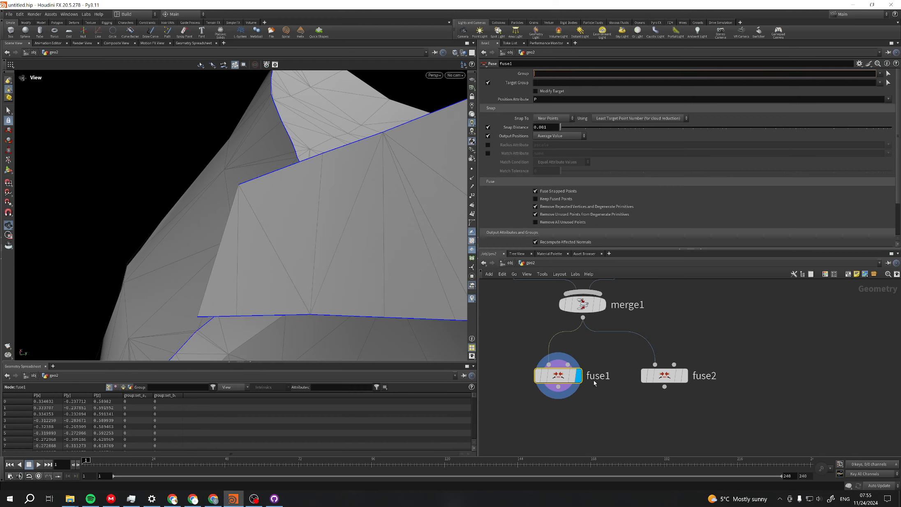
{"action": "left_click_drag", "start_coordinate": [575, 377], "coordinate": [565, 377]}
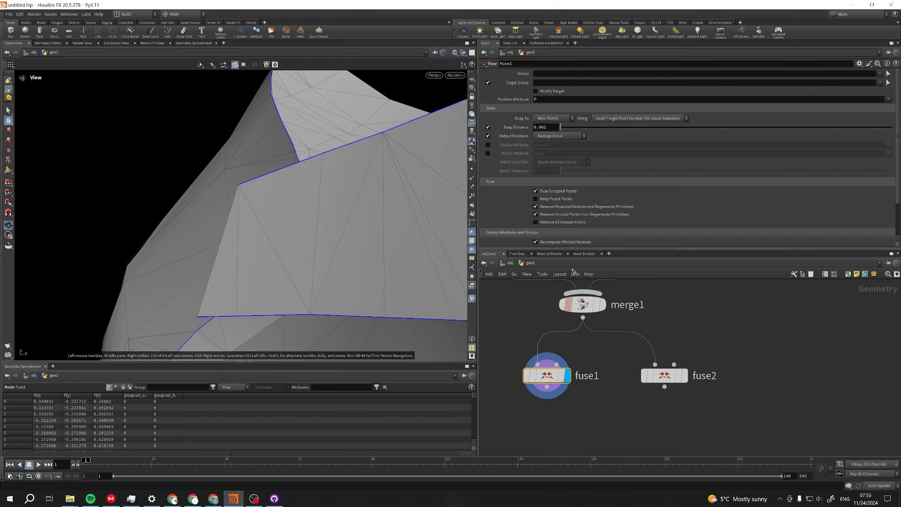
{"action": "left_click", "coordinate": [489, 83]}
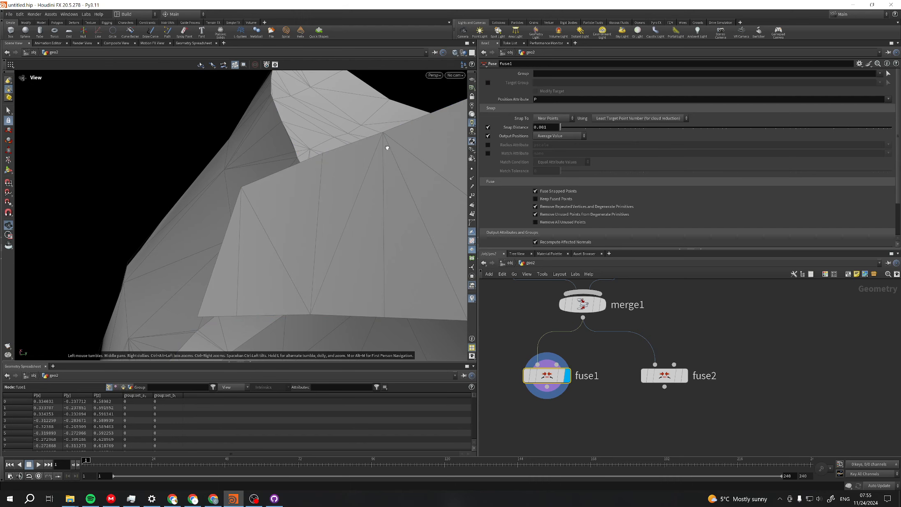
{"action": "left_click_drag", "start_coordinate": [388, 144], "coordinate": [407, 255]}
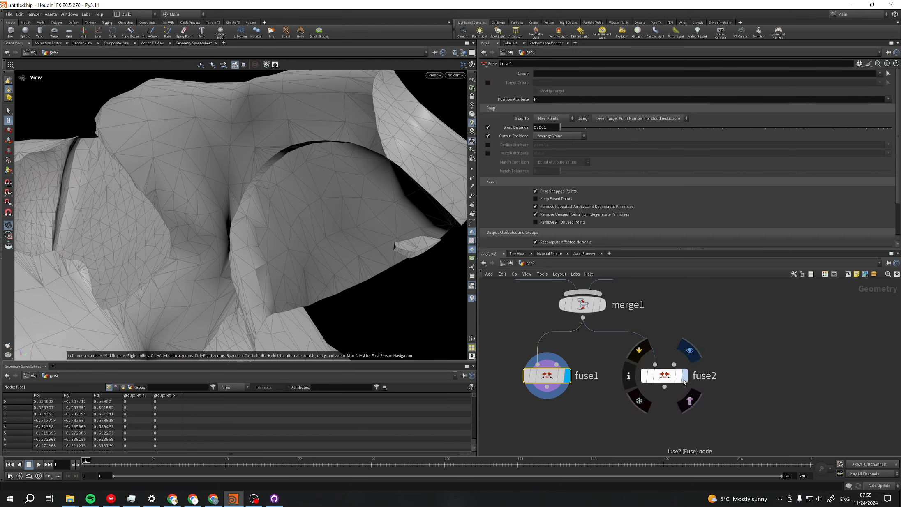
Display fuse2 and set its group to set_a and its target group to set_b
{"action": "left_click", "coordinate": [658, 375]}
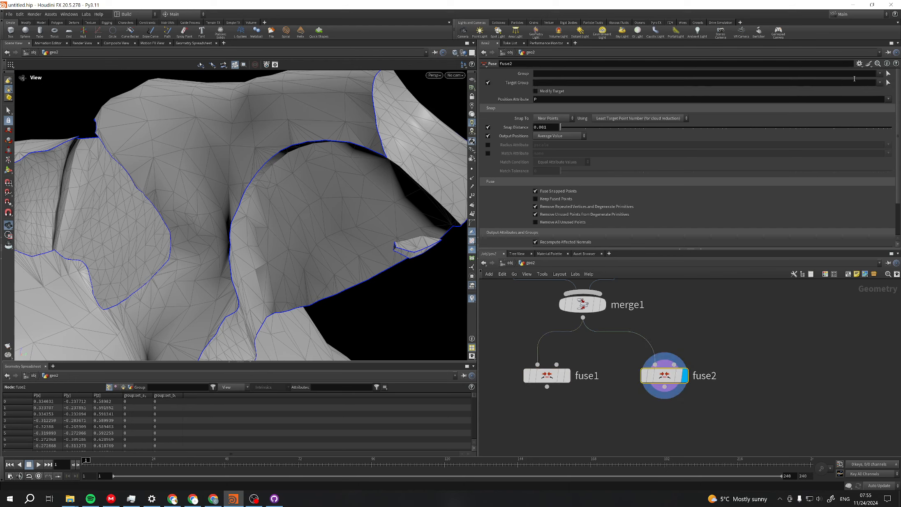
{"action": "left_click", "coordinate": [883, 83]}
{"action": "left_click", "coordinate": [881, 83]}
{"action": "left_click", "coordinate": [883, 98]}
{"action": "left_click_drag", "start_coordinate": [415, 173], "coordinate": [389, 158]}
Try the Closest Target Point snapping method on fuse2 and undo it to inspect the open sliver edges
{"action": "left_click", "coordinate": [639, 118]}
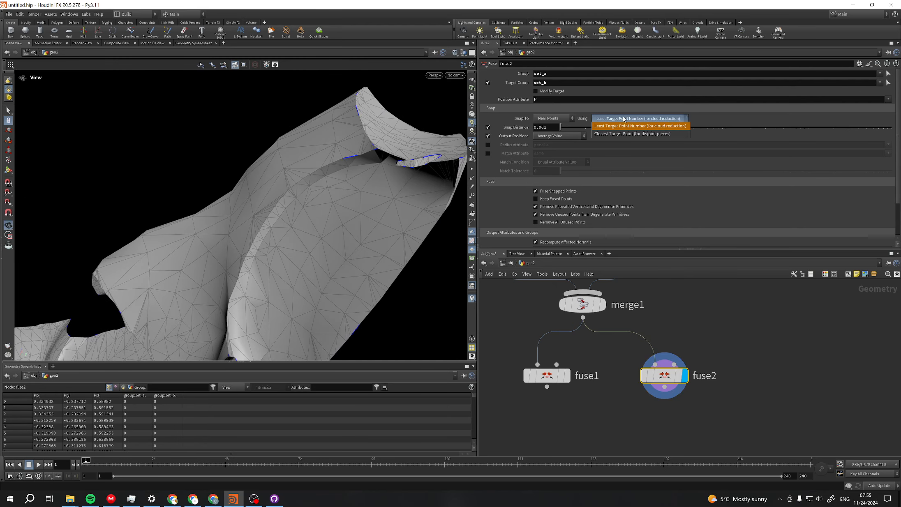
{"action": "left_click", "coordinate": [626, 129]}
{"action": "left_click_drag", "start_coordinate": [455, 176], "coordinate": [388, 171]}
{"action": "key", "text": "ctrl+z"}
{"action": "left_click_drag", "start_coordinate": [355, 227], "coordinate": [311, 202]}
Set fuse2 to snap using Closest Target Point (for disjoint pieces) and compare its edges with merge1's
{"action": "left_click", "coordinate": [638, 118]}
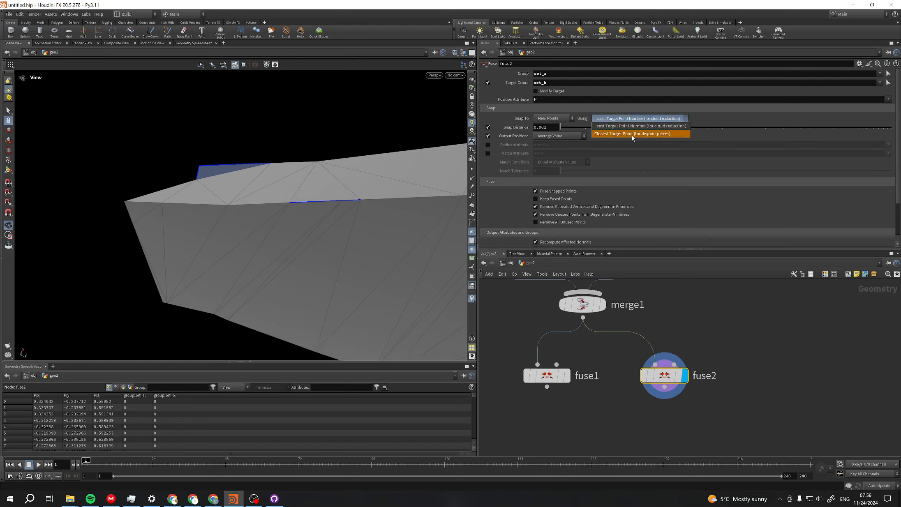
{"action": "left_click", "coordinate": [637, 135]}
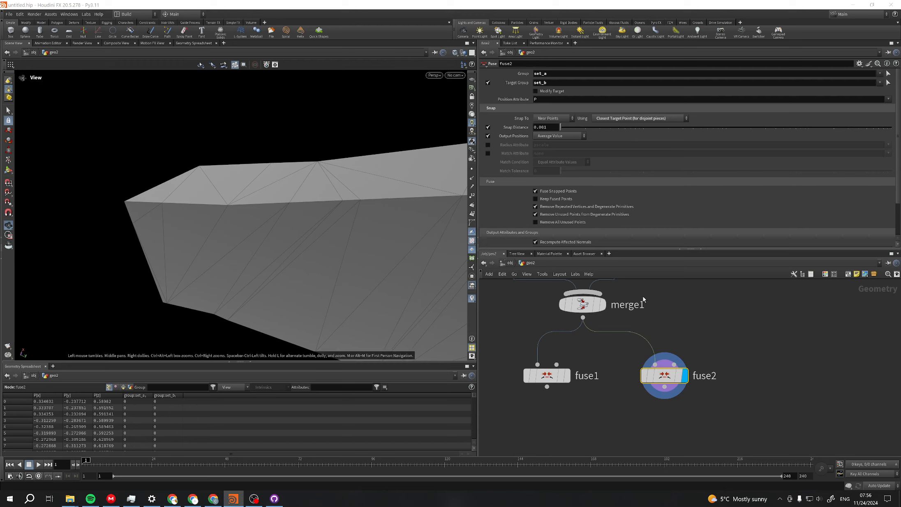
{"action": "left_click", "coordinate": [603, 305]}
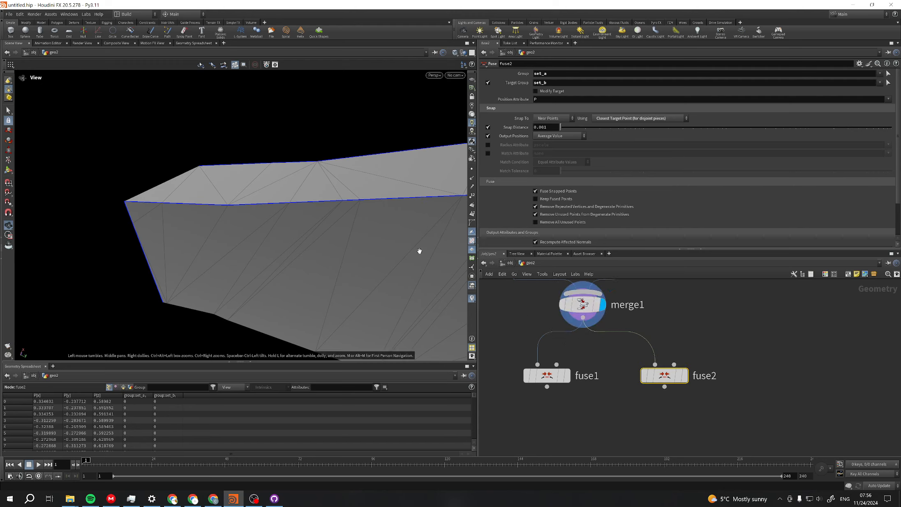
{"action": "middle_click_drag", "start_coordinate": [412, 199], "coordinate": [235, 208]}
{"action": "left_click", "coordinate": [685, 376]}
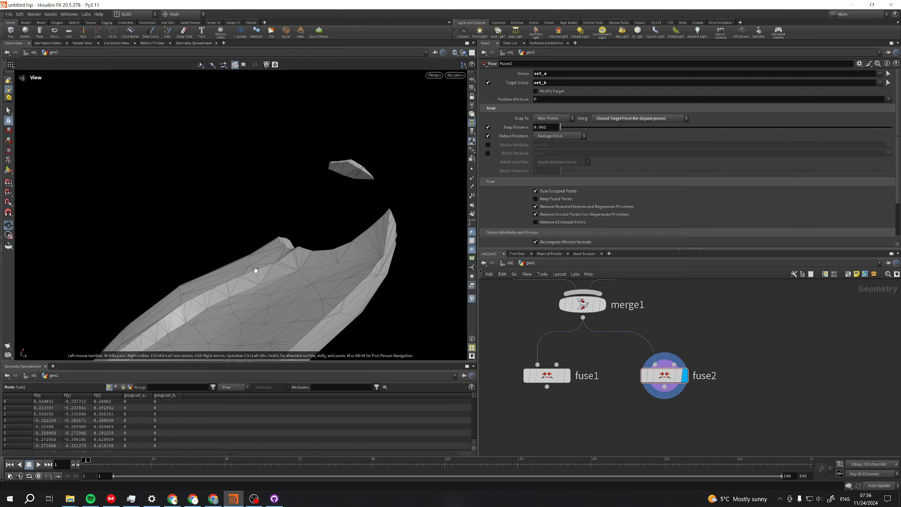
Add a PolyFill node after fuse2 and display it
{"action": "left_click_drag", "start_coordinate": [256, 268], "coordinate": [253, 236]}
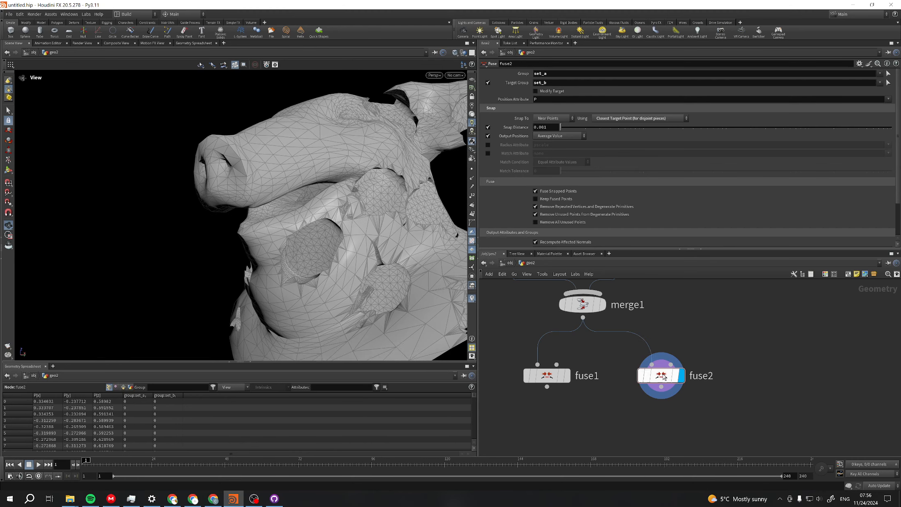
{"action": "key", "text": "Tab"}
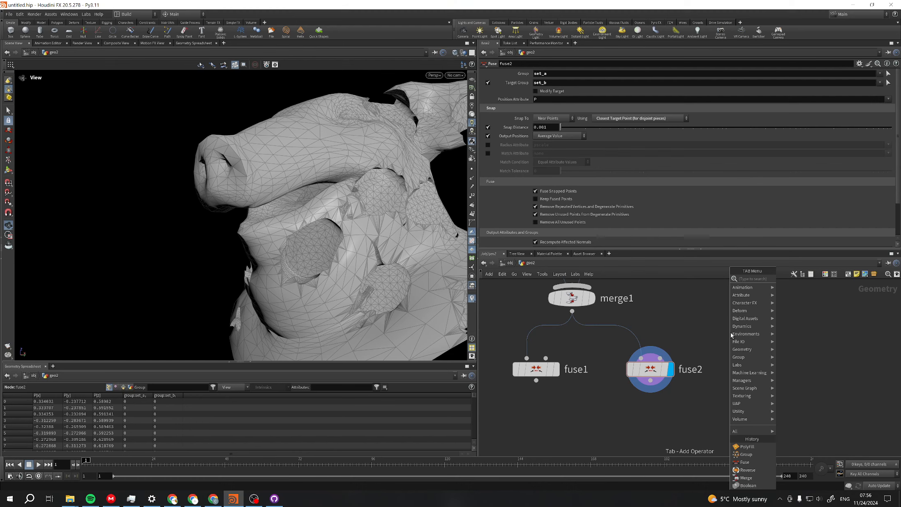
{"action": "type", "text": "polyfill"}
{"action": "key", "text": "Return"}
{"action": "left_click", "coordinate": [650, 432]}
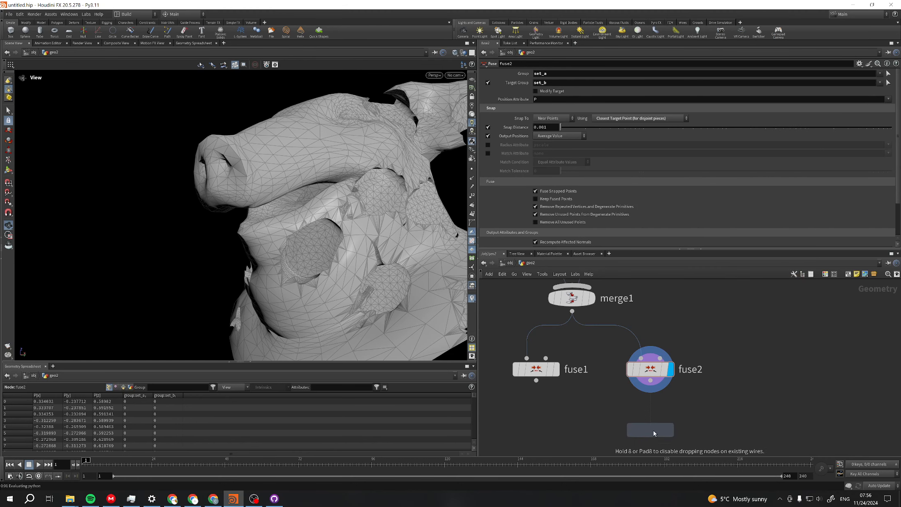
{"action": "left_click", "coordinate": [571, 84]}
{"action": "left_click", "coordinate": [569, 99]}
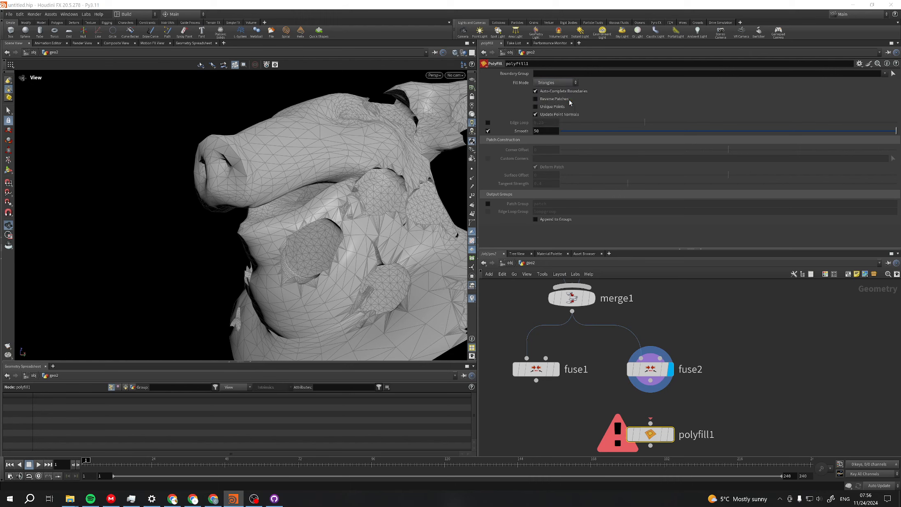
{"action": "middle_click_drag", "start_coordinate": [711, 356], "coordinate": [716, 328]}
{"action": "left_click_drag", "start_coordinate": [656, 394], "coordinate": [655, 352]}
{"action": "left_click", "coordinate": [674, 405]}
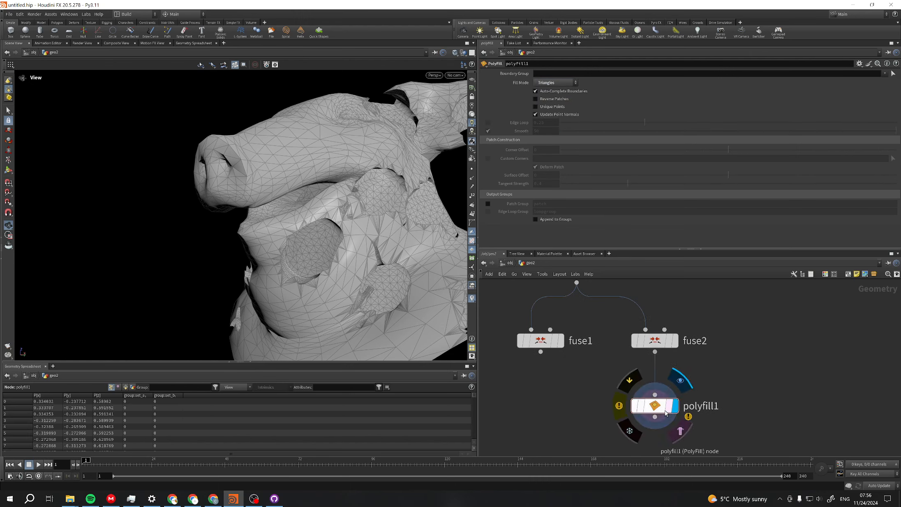
Check polyfill1's warning information and tidy fuse2 and polyfill1 into a closer vertical alignment
{"action": "left_click", "coordinate": [618, 405]}
{"action": "mouse_move", "coordinate": [601, 269]}
{"action": "left_mouse_down"}
{"action": "mouse_move", "coordinate": [540, 270]}
{"action": "mouse_move", "coordinate": [589, 270]}
{"action": "left_mouse_up"}
{"action": "left_click", "coordinate": [722, 374]}
{"action": "left_click_drag", "start_coordinate": [661, 406], "coordinate": [661, 378]}
{"action": "left_click_drag", "start_coordinate": [744, 418], "coordinate": [644, 326]}
{"action": "key", "text": "a"}
{"action": "left_click_drag", "start_coordinate": [658, 386], "coordinate": [658, 350]}
{"action": "left_click", "coordinate": [784, 361]}
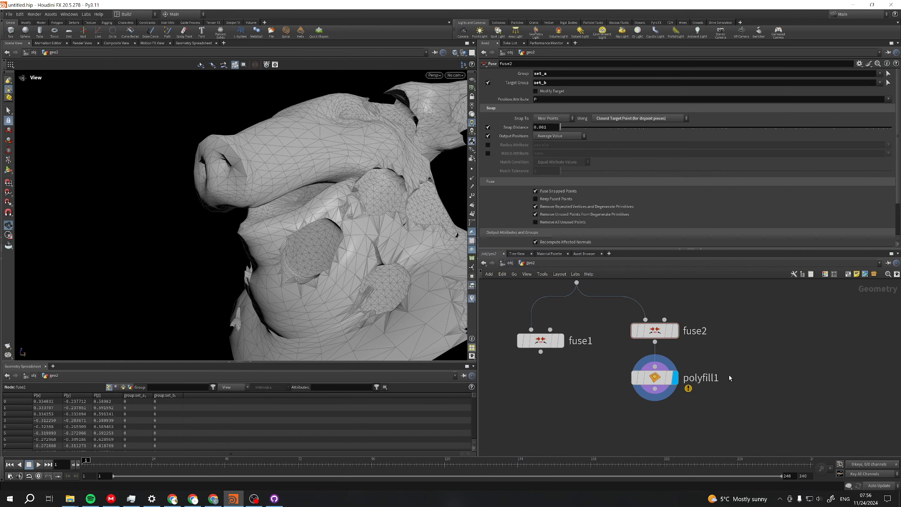
{"action": "middle_click_drag", "start_coordinate": [761, 364], "coordinate": [741, 378]}
{"action": "scroll", "coordinate": [740, 378], "scroll_direction": "down", "scroll_amount": 1}
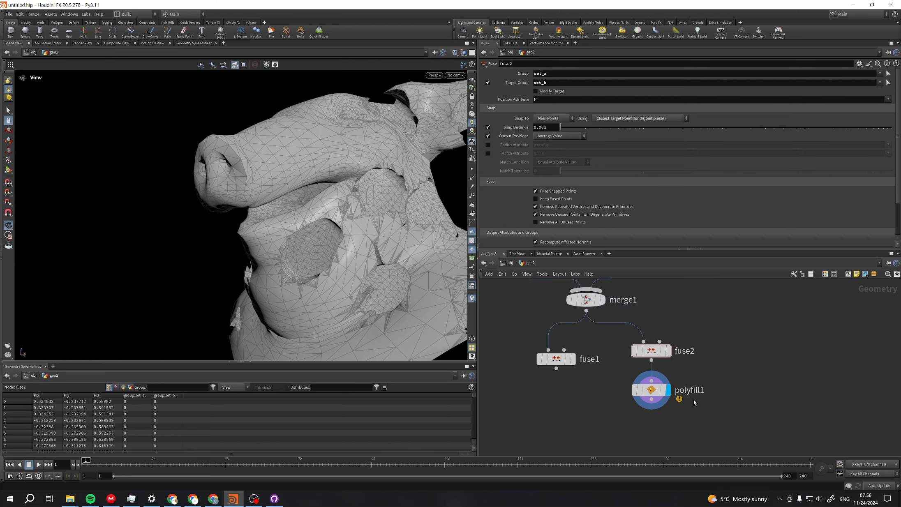
Add the title "Forcing" Boolean Operations (Difference) above the numbered list in the sticky note, separated by a blank line
{"action": "scroll", "coordinate": [718, 380], "scroll_direction": "down", "scroll_amount": 2}
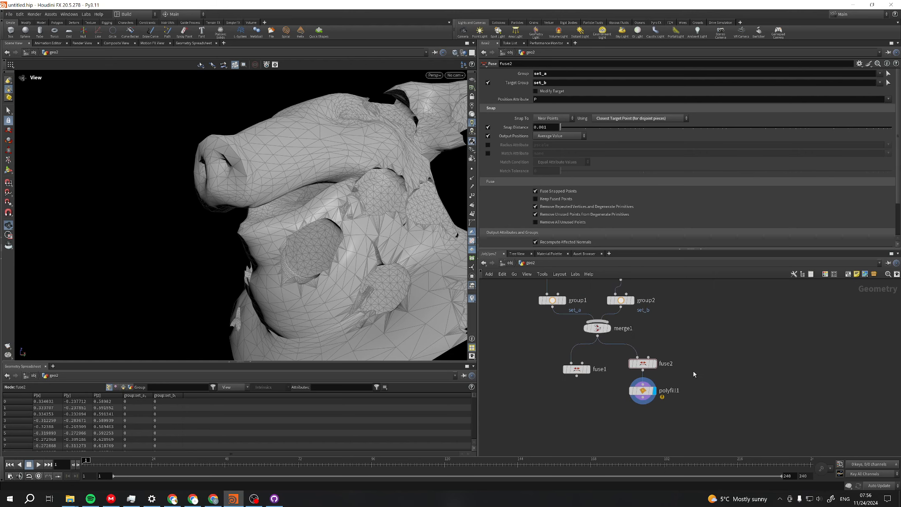
{"action": "key", "text": "h"}
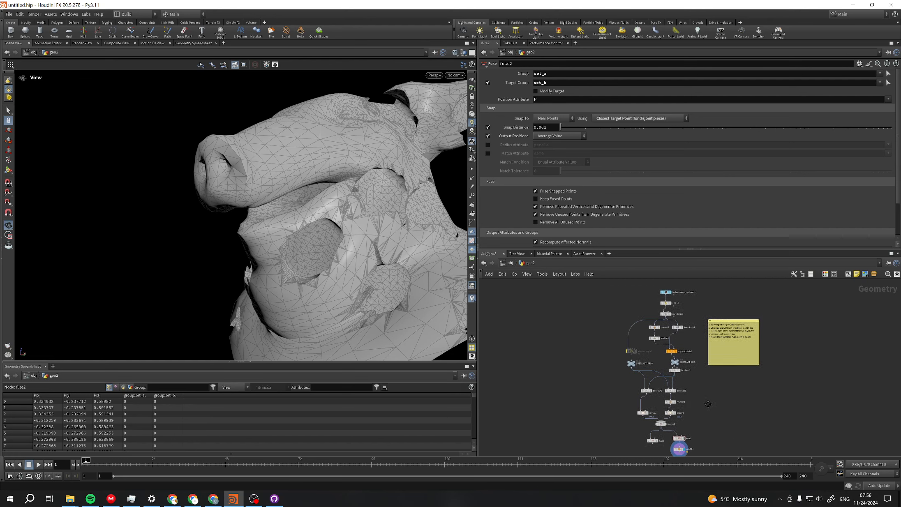
{"action": "middle_click_drag", "start_coordinate": [708, 404], "coordinate": [691, 405]}
{"action": "left_click_drag", "start_coordinate": [350, 271], "coordinate": [391, 280]}
{"action": "scroll", "coordinate": [703, 322], "scroll_direction": "up", "scroll_amount": 3}
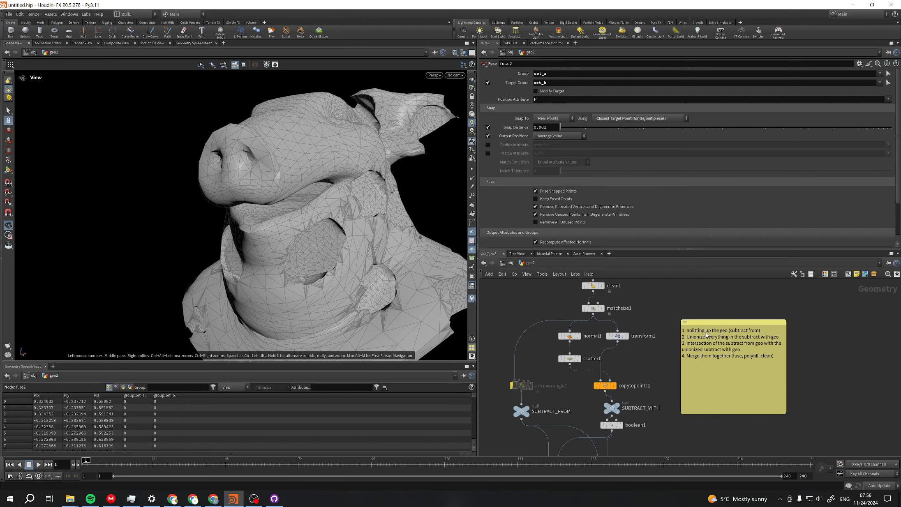
{"action": "scroll", "coordinate": [706, 335], "scroll_direction": "up", "scroll_amount": 3}
{"action": "scroll", "coordinate": [604, 342], "scroll_direction": "down", "scroll_amount": 4}
{"action": "scroll", "coordinate": [627, 333], "scroll_direction": "up", "scroll_amount": 2}
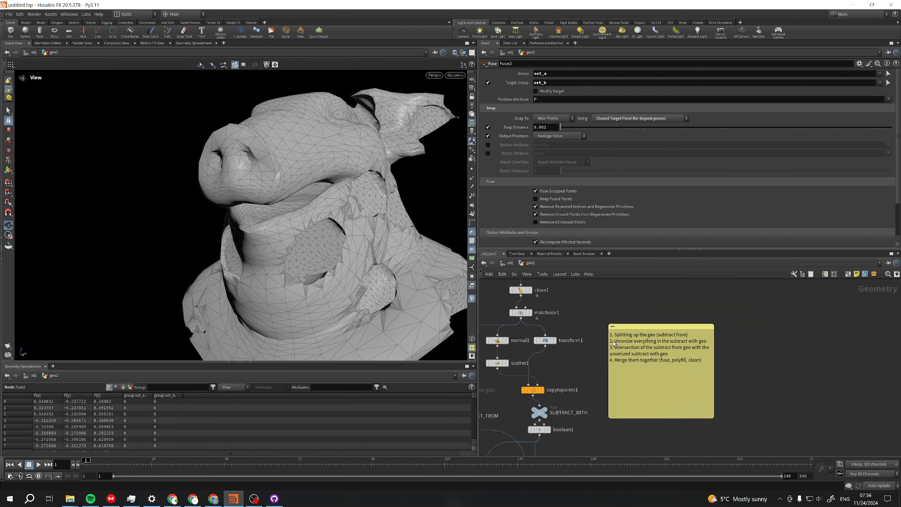
{"action": "scroll", "coordinate": [614, 344], "scroll_direction": "up", "scroll_amount": 1}
{"action": "left_click", "coordinate": [616, 335]}
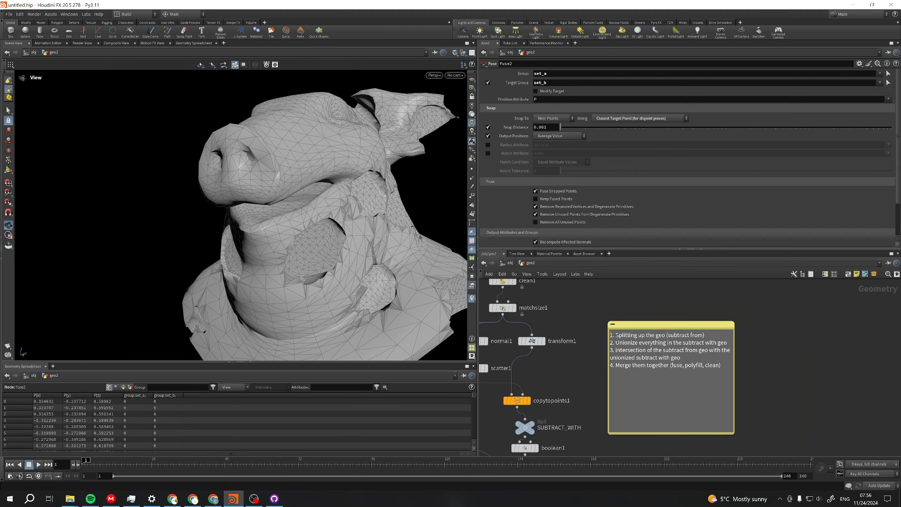
{"action": "key", "text": "Return"}
{"action": "key", "text": "Return"}
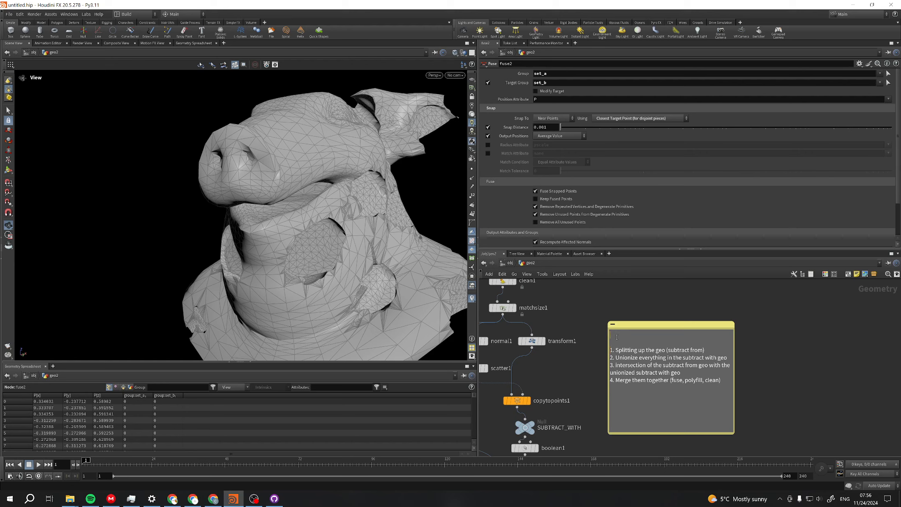
{"action": "type", "text": "\"Forcing\" Boolean Operations (Difference"}
{"action": "scroll", "coordinate": [695, 333], "scroll_direction": "down", "scroll_amount": 3}
{"action": "key", "text": "ctrl+shift+s"}
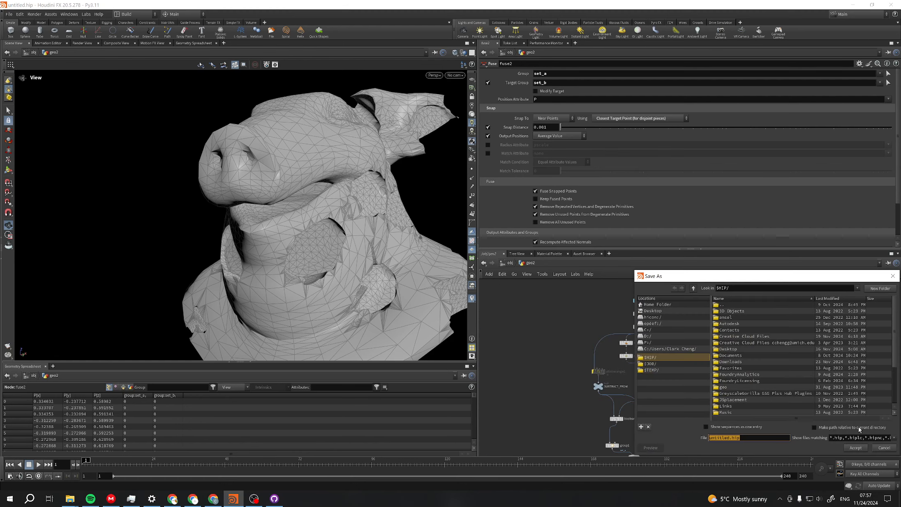
{"action": "left_click", "coordinate": [884, 448]}
Move merge1, both fuse nodes and polyfill1 down to make room below group1 and group2
{"action": "middle_click_drag", "start_coordinate": [753, 387], "coordinate": [733, 352]}
{"action": "scroll", "coordinate": [746, 383], "scroll_direction": "down", "scroll_amount": 3}
{"action": "scroll", "coordinate": [732, 352], "scroll_direction": "up", "scroll_amount": 1}
{"action": "scroll", "coordinate": [699, 358], "scroll_direction": "down", "scroll_amount": 1}
{"action": "scroll", "coordinate": [691, 379], "scroll_direction": "up", "scroll_amount": 4}
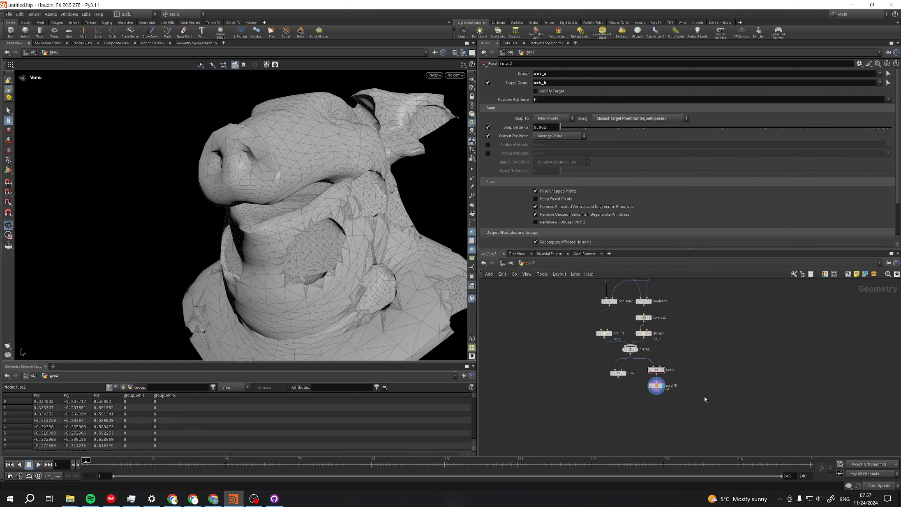
{"action": "scroll", "coordinate": [705, 399], "scroll_direction": "up", "scroll_amount": 3}
{"action": "left_click_drag", "start_coordinate": [732, 433], "coordinate": [610, 412]}
{"action": "left_click", "coordinate": [685, 367]}
Add a primitive Group node fed by group1 and display it to inspect the grouped surface
{"action": "key", "text": "Tab"}
{"action": "type", "text": "group"}
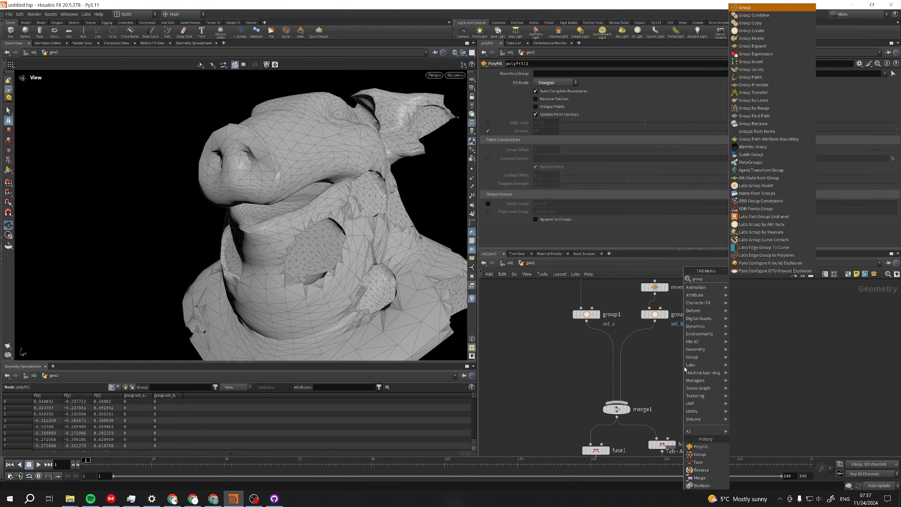
{"action": "key", "text": "Return"}
{"action": "left_click", "coordinate": [542, 368]}
{"action": "left_click_drag", "start_coordinate": [535, 362], "coordinate": [601, 295]}
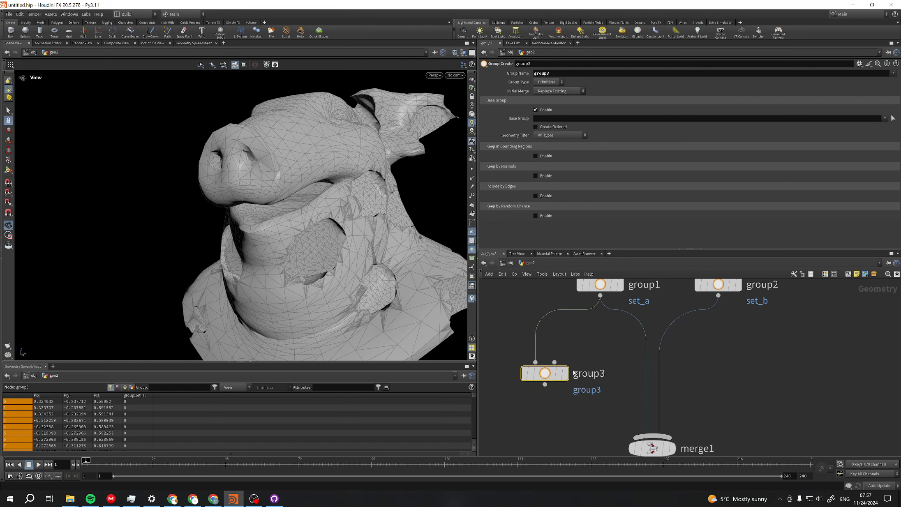
{"action": "left_click", "coordinate": [567, 373]}
{"action": "left_click_drag", "start_coordinate": [545, 373], "coordinate": [574, 367]}
{"action": "left_click_drag", "start_coordinate": [276, 239], "coordinate": [251, 259]}
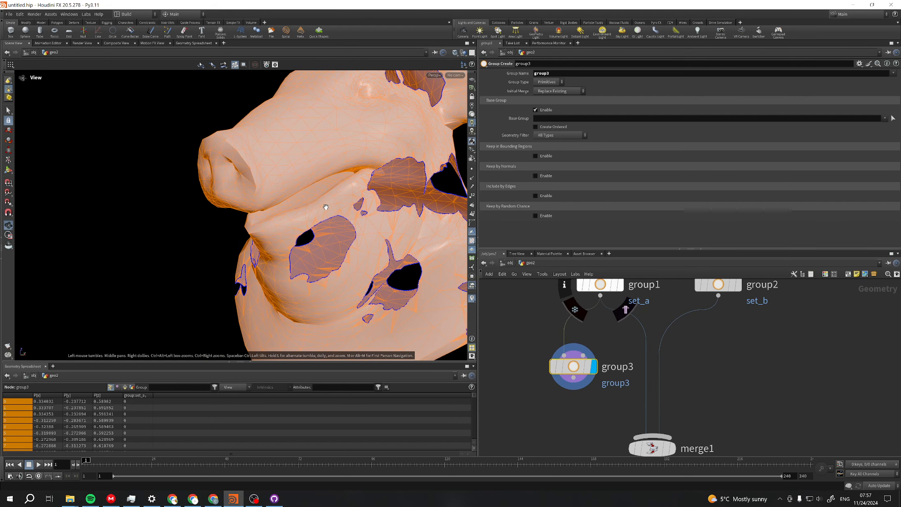
{"action": "middle_click_drag", "start_coordinate": [326, 207], "coordinate": [295, 237]}
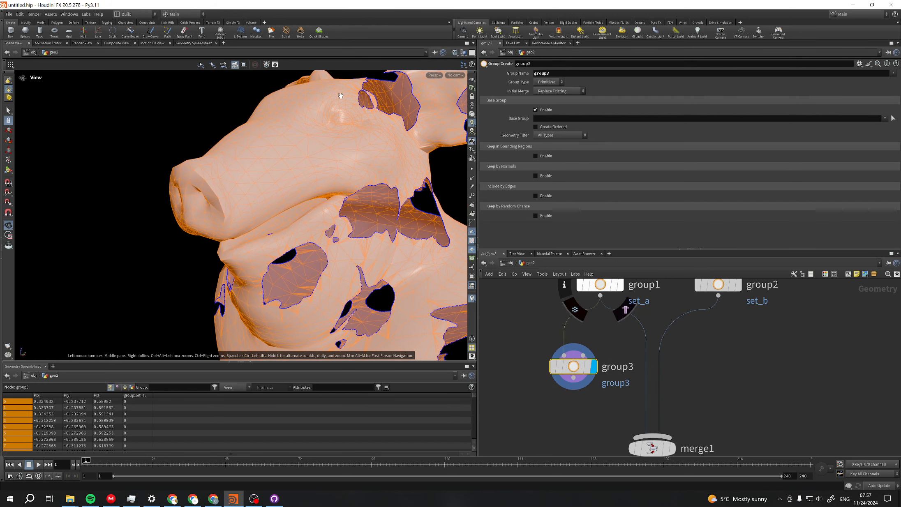
Name group3's primitive group subtract_from and insert the node between group1 and merge1
{"action": "left_click", "coordinate": [562, 75]}
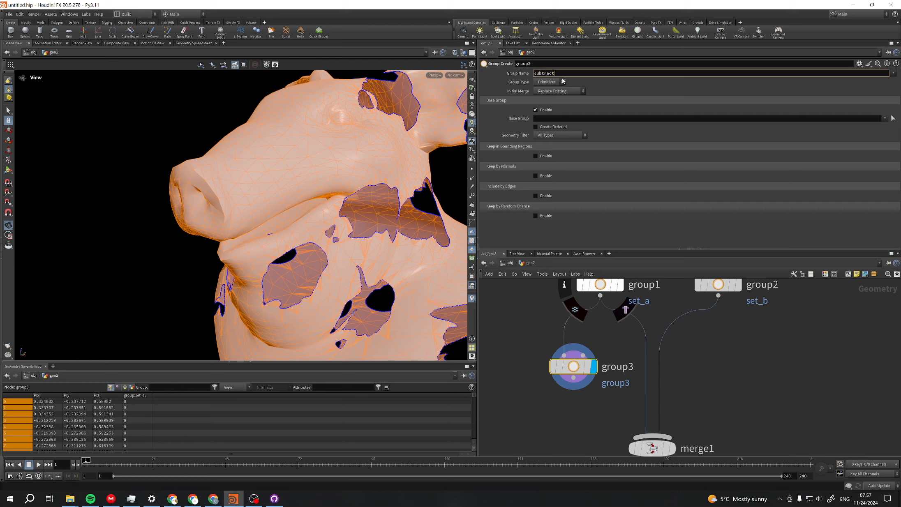
{"action": "type", "text": "rom"}
{"action": "key", "text": "Return"}
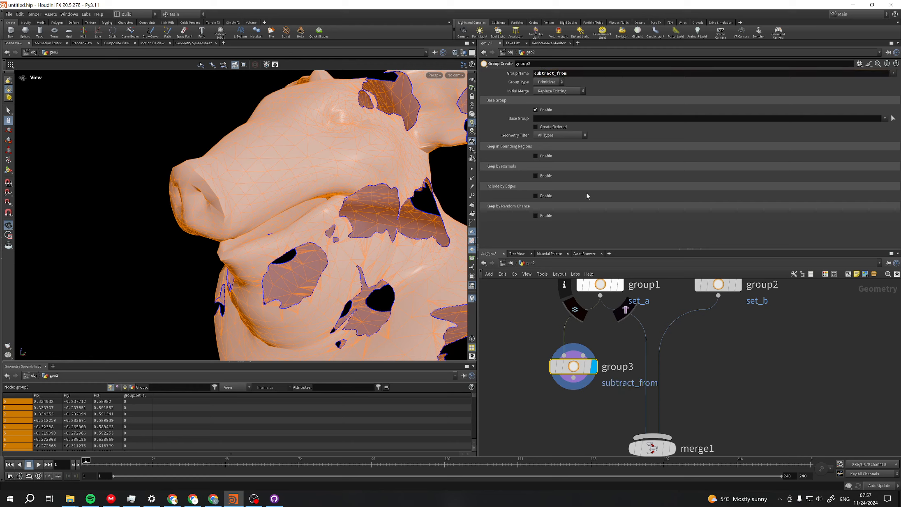
{"action": "mouse_move", "coordinate": [574, 371]}
{"action": "left_mouse_down"}
{"action": "mouse_move", "coordinate": [635, 338]}
{"action": "mouse_move", "coordinate": [575, 355]}
{"action": "left_mouse_up"}
Insert a Group node between group2 and merge1 and name its primitive group subtract_with
{"action": "key", "text": "Tab"}
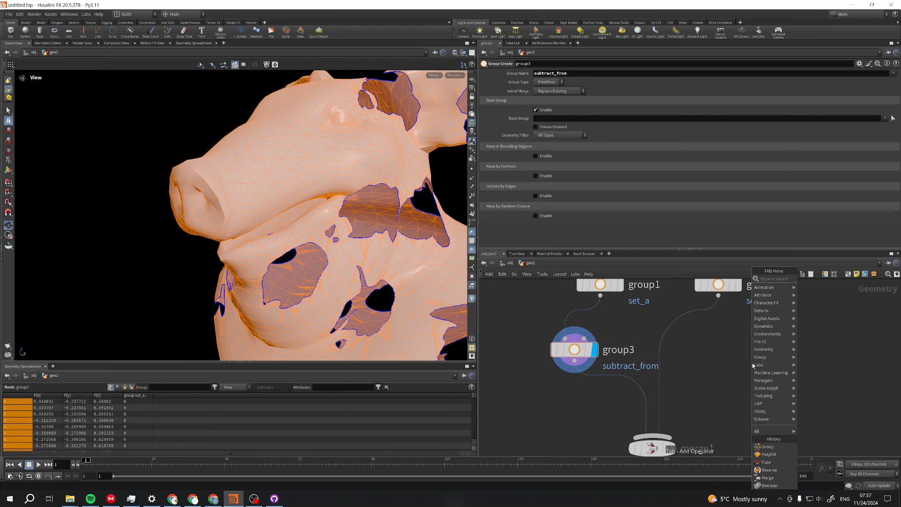
{"action": "type", "text": "group"}
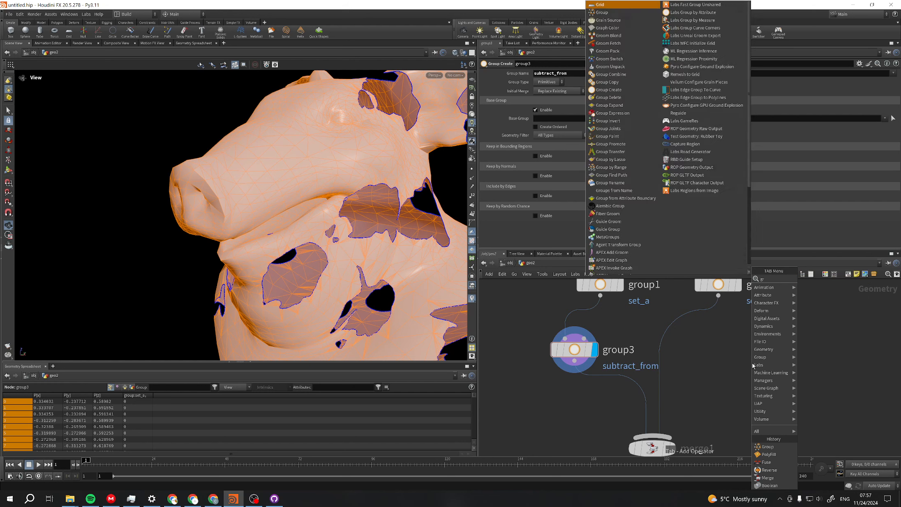
{"action": "key", "text": "Return"}
{"action": "left_click", "coordinate": [697, 330]}
{"action": "mouse_move", "coordinate": [697, 331]}
{"action": "left_mouse_down"}
{"action": "mouse_move", "coordinate": [686, 335]}
{"action": "mouse_move", "coordinate": [704, 344]}
{"action": "left_mouse_up"}
{"action": "left_click", "coordinate": [581, 75]}
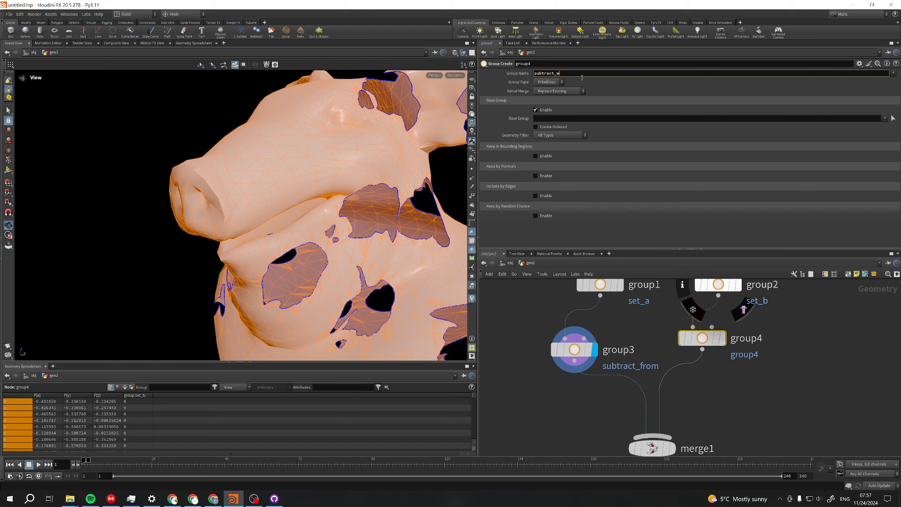
{"action": "type", "text": "subtract_with"}
{"action": "key", "text": "Return"}
{"action": "scroll", "coordinate": [670, 406], "scroll_direction": "down", "scroll_amount": 2}
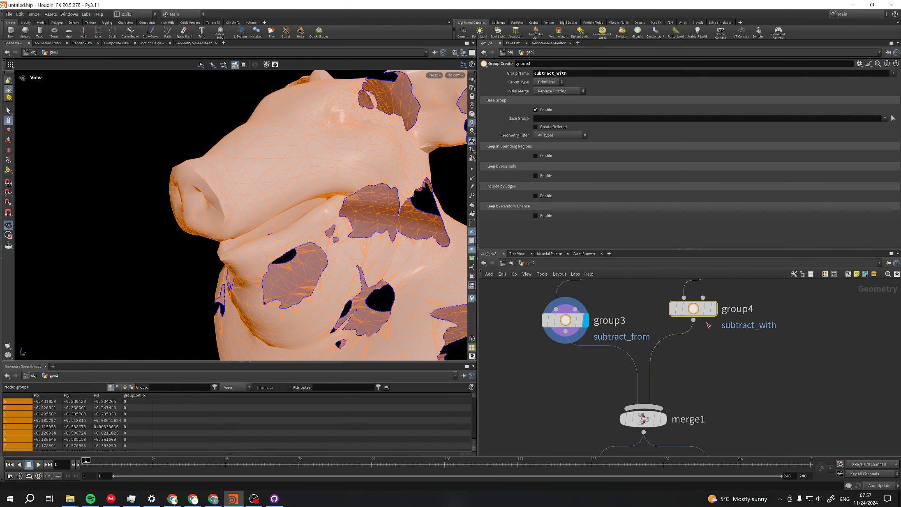
Check merge1 in the viewport, add a Color node after polyfill1 and display it
{"action": "left_click", "coordinate": [670, 405]}
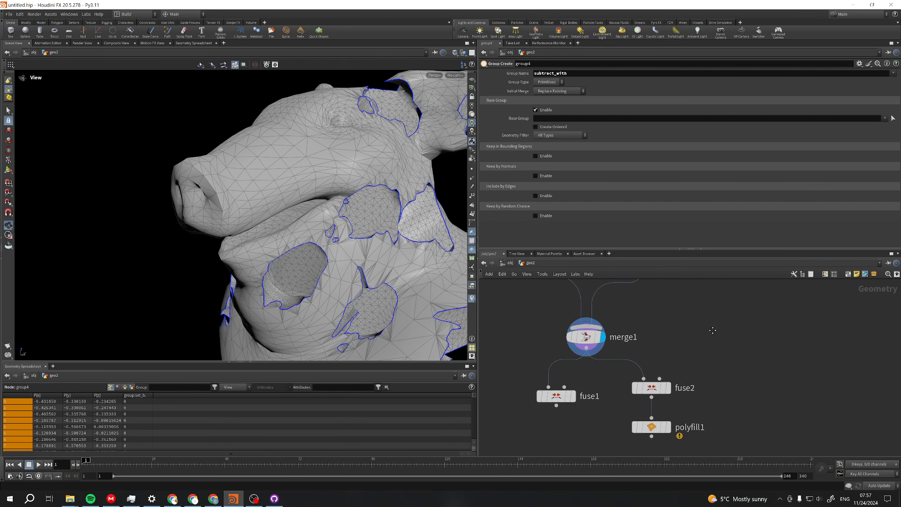
{"action": "key", "text": "Tab"}
{"action": "type", "text": "color"}
{"action": "key", "text": "Return"}
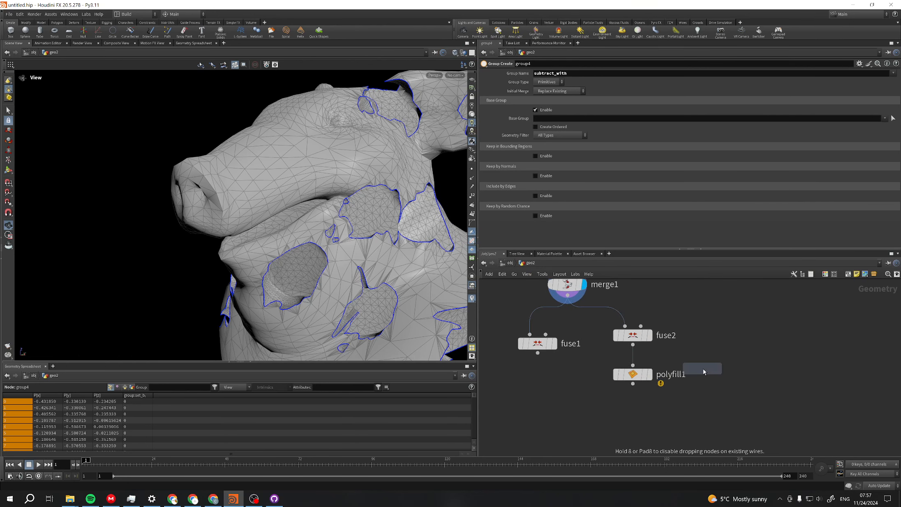
{"action": "left_click", "coordinate": [632, 419]}
{"action": "left_click_drag", "start_coordinate": [634, 404], "coordinate": [633, 376]}
{"action": "left_click", "coordinate": [653, 420]}
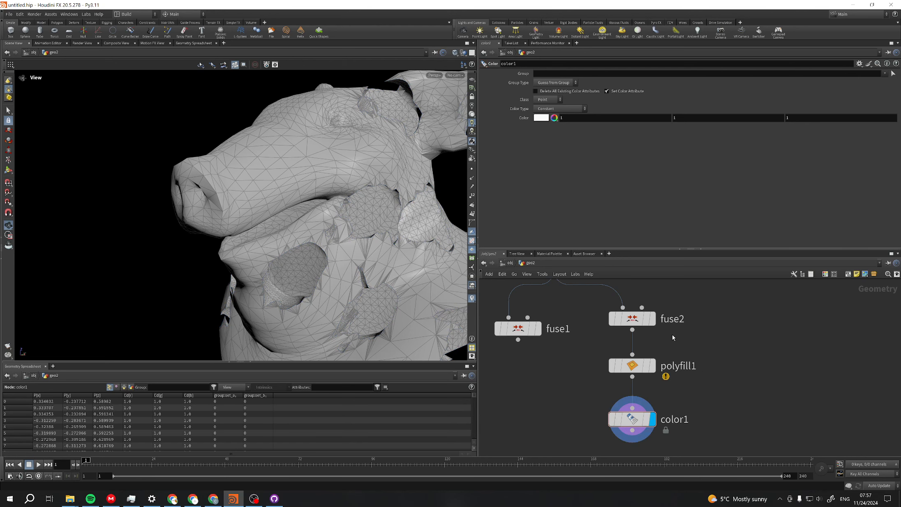
Set color1's constant color to purple with RGB values 0.5, 0, 1
{"action": "left_click", "coordinate": [562, 109]}
{"action": "left_click", "coordinate": [540, 119]}
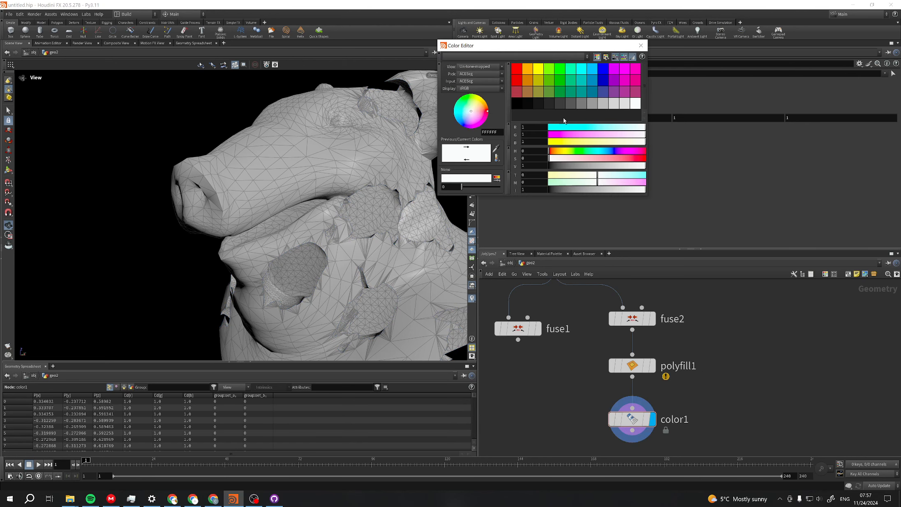
{"action": "left_click", "coordinate": [614, 68]}
{"action": "left_click", "coordinate": [641, 45]}
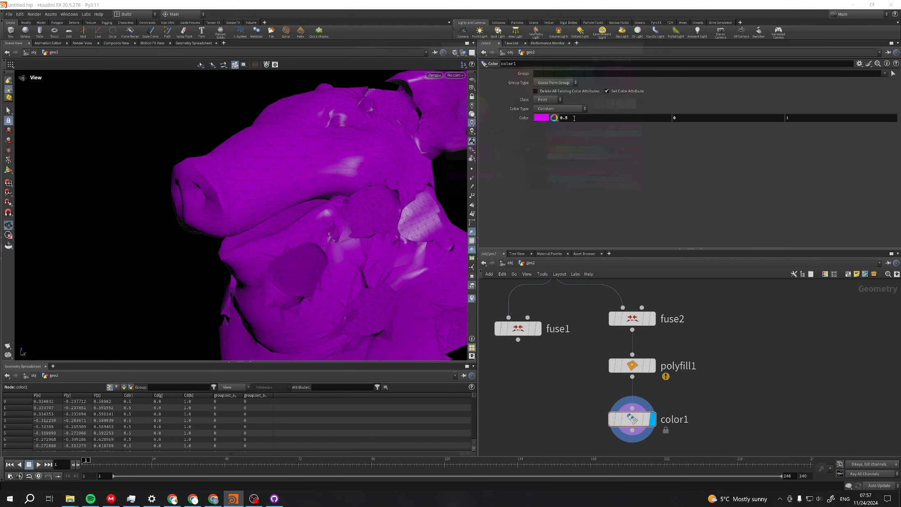
Duplicate color1 and place the displayed copy directly after it in the chain
{"action": "middle_click_drag", "start_coordinate": [769, 412], "coordinate": [774, 356]}
{"action": "scroll", "coordinate": [774, 356], "scroll_direction": "down", "scroll_amount": 2}
{"action": "left_click_drag", "start_coordinate": [651, 365], "coordinate": [660, 420], "text": "alt"}
{"action": "scroll", "coordinate": [661, 407], "scroll_direction": "up", "scroll_amount": 1}
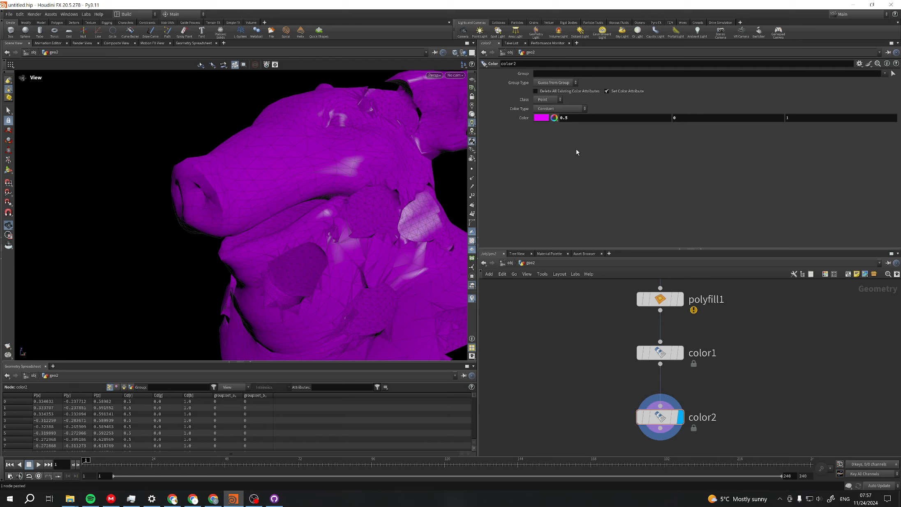
Set color2's color to red (1, 0, 0) and limit it to the subtract_from group
{"action": "left_click", "coordinate": [541, 117]}
{"action": "left_click", "coordinate": [520, 68]}
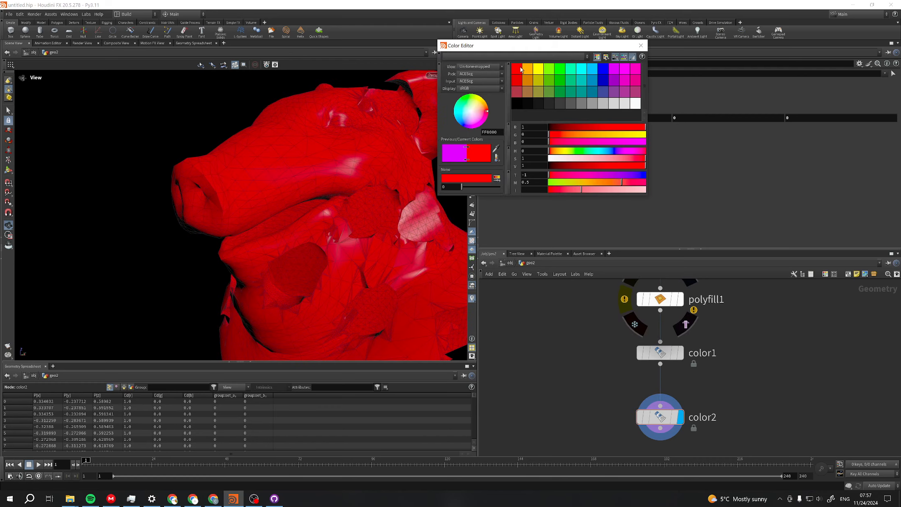
{"action": "left_click", "coordinate": [641, 46]}
{"action": "left_click", "coordinate": [680, 418]}
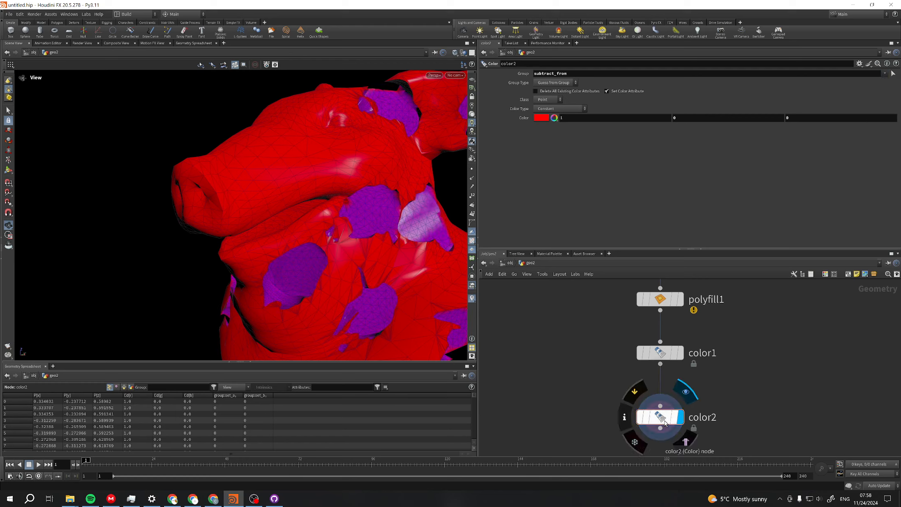
Compare the displays of color1 and color2, and limit color1 to the subtract_with group
{"action": "left_click", "coordinate": [678, 353]}
{"action": "left_click", "coordinate": [680, 417]}
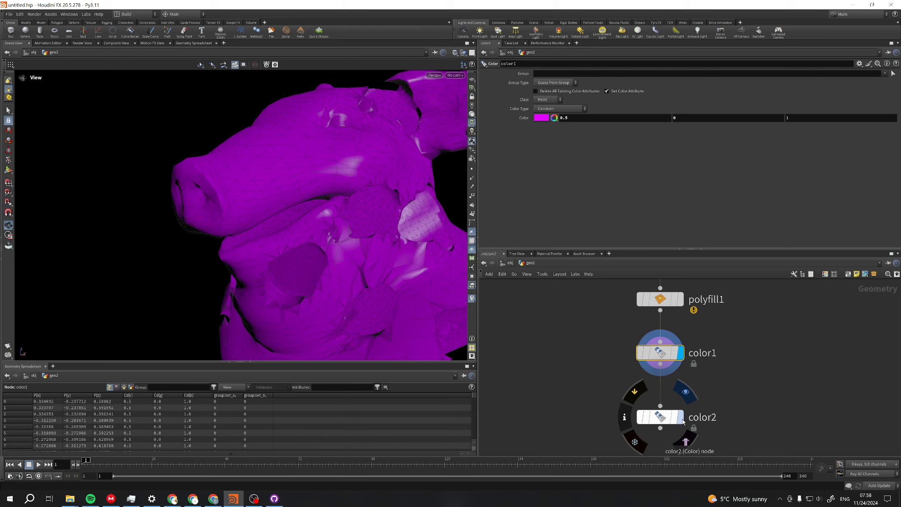
{"action": "left_click", "coordinate": [664, 356]}
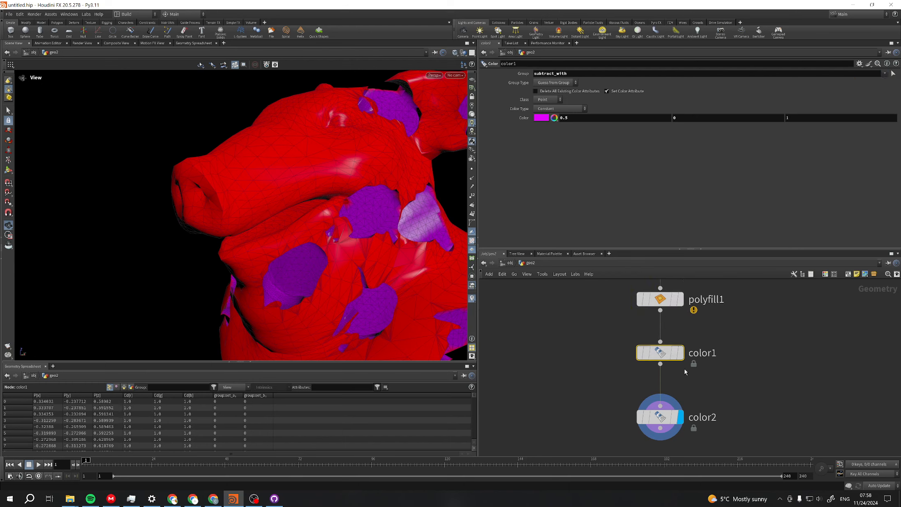
Examine the purple-red color border up close and set color2's class to Primitive
{"action": "left_click", "coordinate": [680, 355]}
{"action": "left_click", "coordinate": [681, 418]}
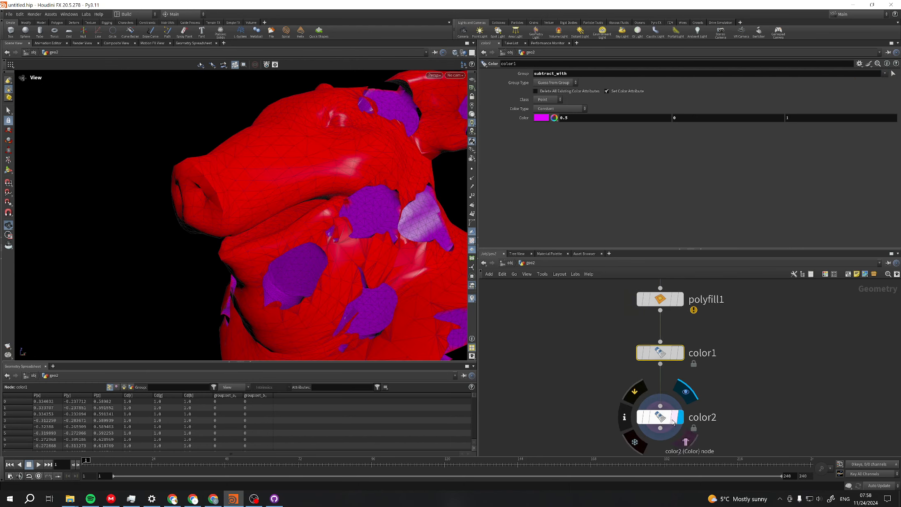
{"action": "left_click", "coordinate": [673, 423]}
{"action": "scroll", "coordinate": [326, 233], "scroll_direction": "up", "scroll_amount": 10}
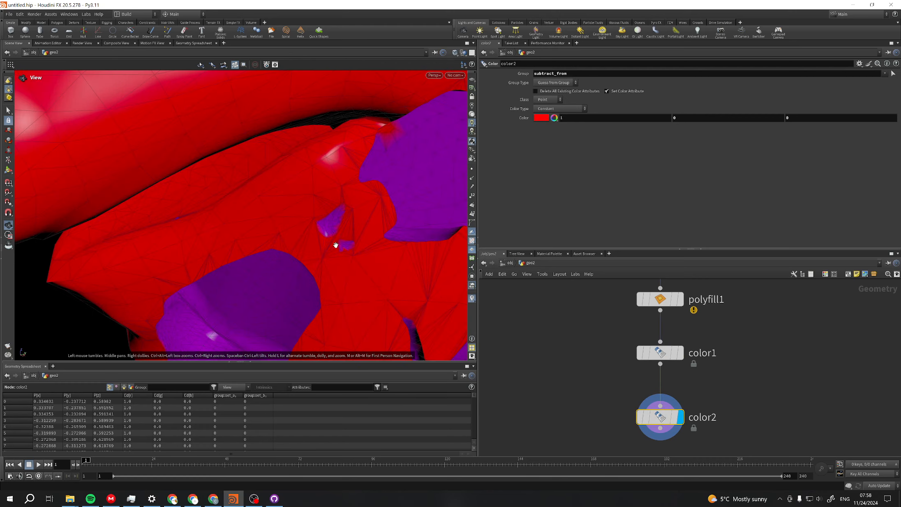
{"action": "left_click_drag", "start_coordinate": [336, 199], "coordinate": [285, 241]}
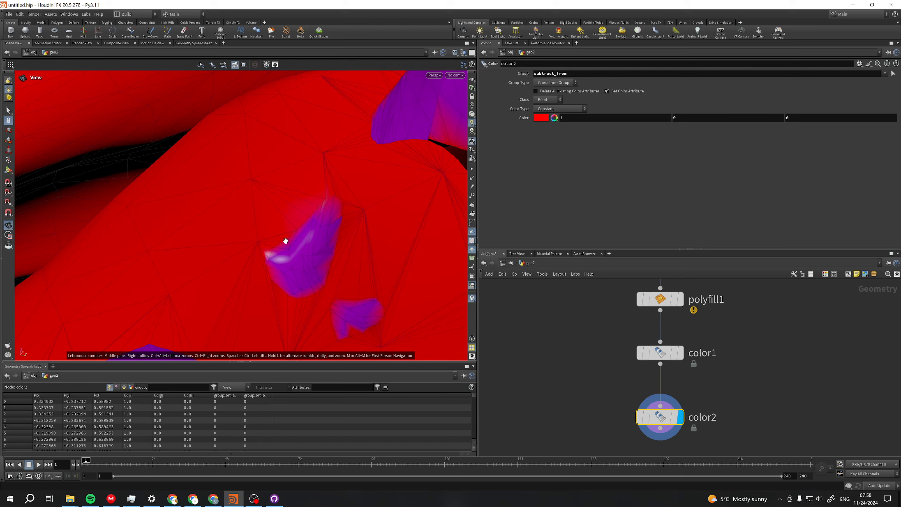
{"action": "left_click", "coordinate": [552, 100]}
{"action": "left_click", "coordinate": [545, 117]}
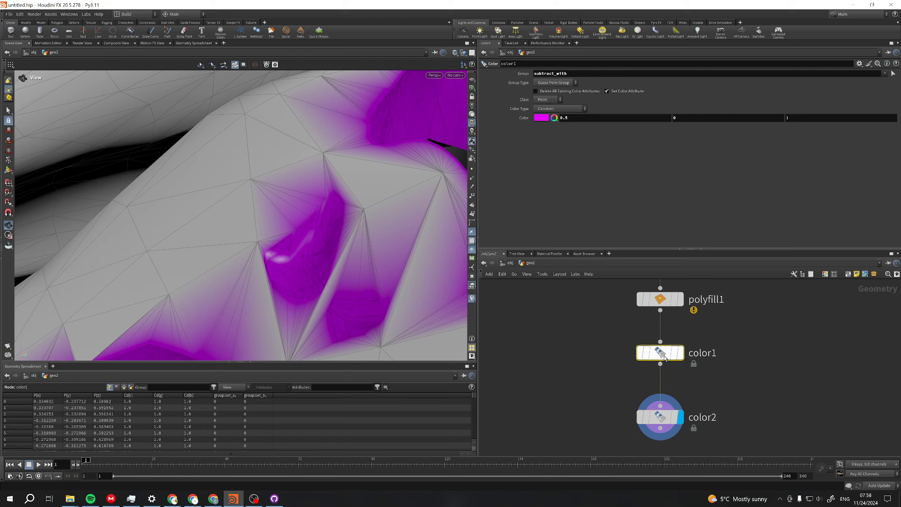
Set color1's class to Primitive and check the color borders on the pig head
{"action": "left_click", "coordinate": [555, 108]}
{"action": "left_click", "coordinate": [555, 102]}
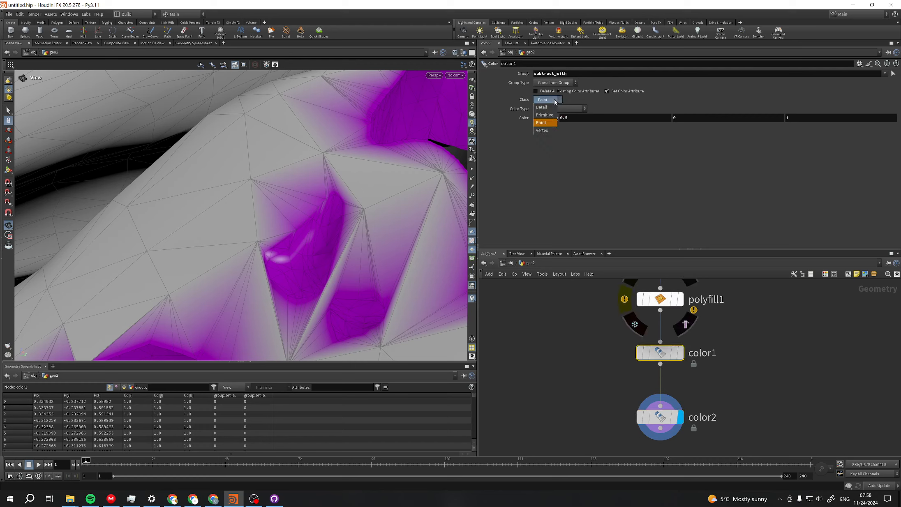
{"action": "left_click", "coordinate": [550, 115]}
{"action": "left_click_drag", "start_coordinate": [408, 177], "coordinate": [338, 212]}
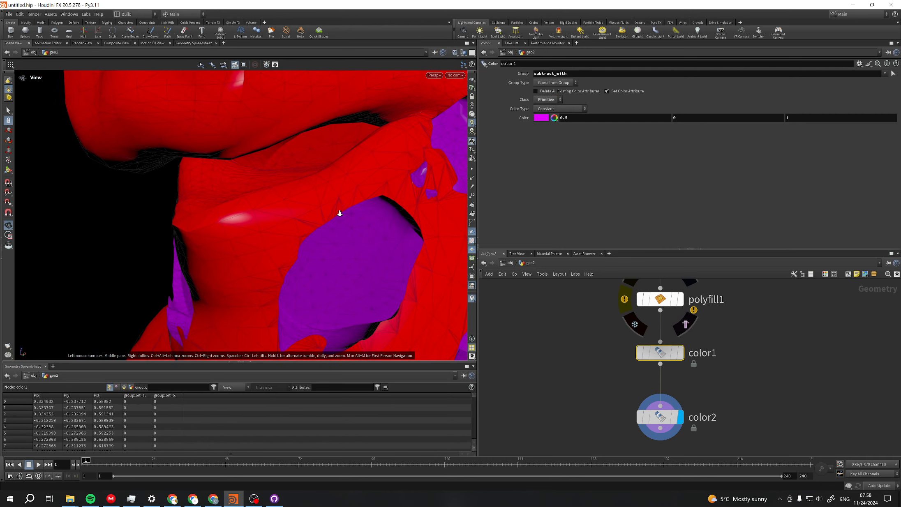
{"action": "right_click_drag", "start_coordinate": [338, 211], "coordinate": [285, 243]}
{"action": "left_click_drag", "start_coordinate": [285, 243], "coordinate": [178, 255]}
{"action": "middle_click_drag", "start_coordinate": [177, 255], "coordinate": [245, 274]}
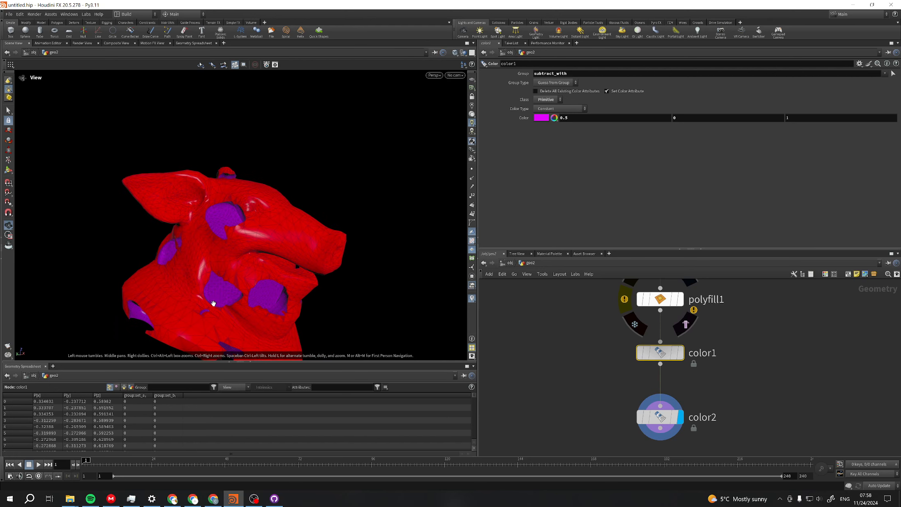
{"action": "scroll", "coordinate": [213, 302], "scroll_direction": "up", "scroll_amount": 3}
Display color1 and change its group to subtract_from
{"action": "left_click", "coordinate": [680, 353]}
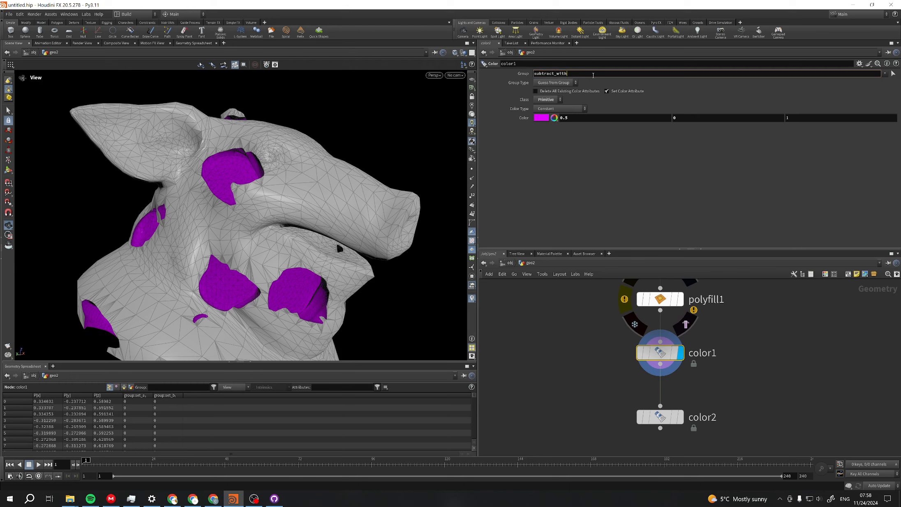
{"action": "type", "text": "m"}
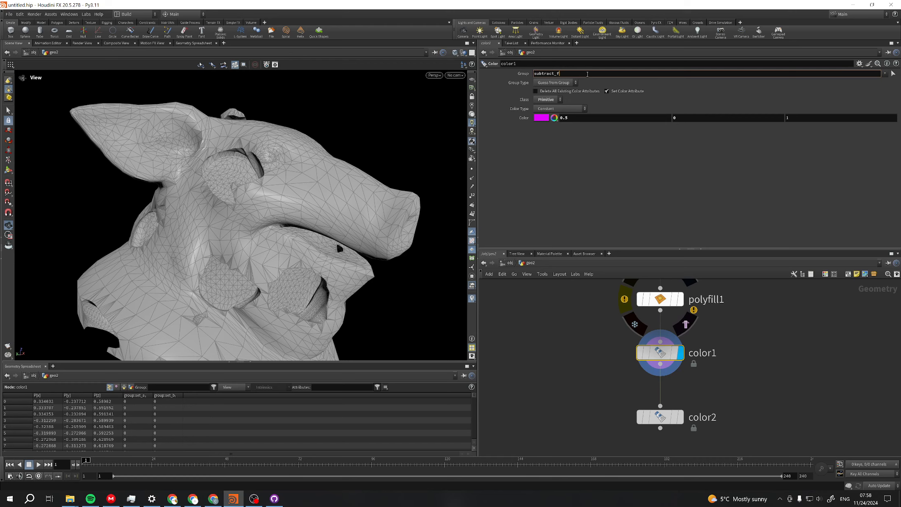
{"action": "type", "text": "rom"}
{"action": "key", "text": "Return"}
Display color2, change its group to subtract_with, and view the recolored head from the front
{"action": "left_click", "coordinate": [680, 417]}
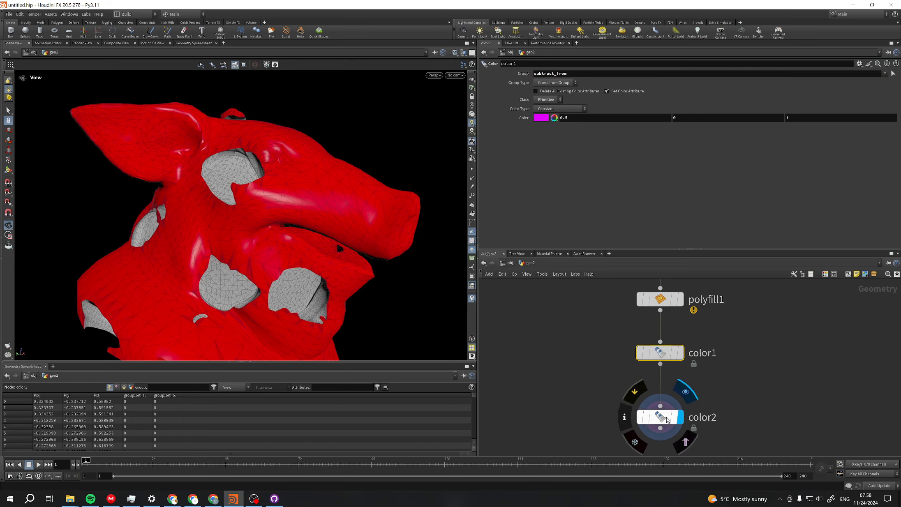
{"action": "left_click", "coordinate": [664, 417]}
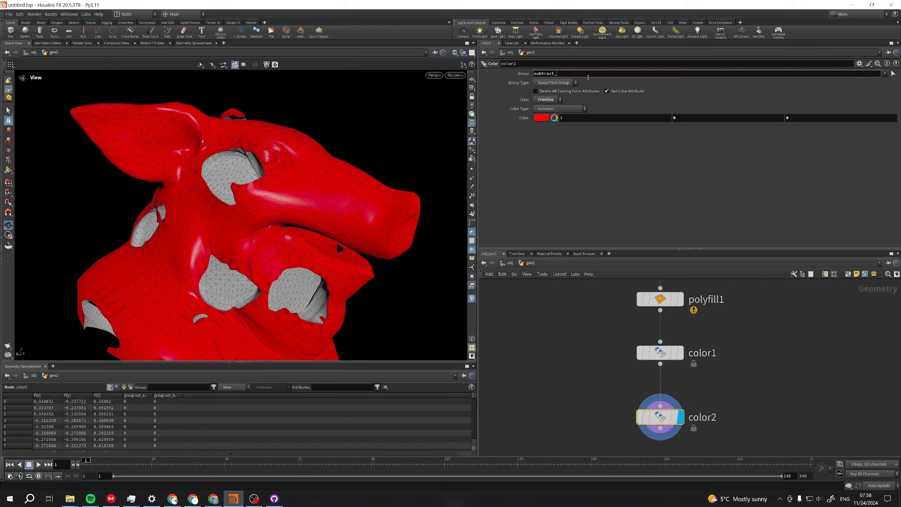
{"action": "key", "text": "Return"}
{"action": "left_click_drag", "start_coordinate": [390, 164], "coordinate": [275, 200]}
{"action": "scroll", "coordinate": [296, 193], "scroll_direction": "down", "scroll_amount": 3}
{"action": "scroll", "coordinate": [734, 394], "scroll_direction": "down", "scroll_amount": 4}
Lay out the fuse2, polyfill1, color1 and color2 nodes in an orderly column
{"action": "middle_click_drag", "start_coordinate": [734, 393], "coordinate": [712, 405]}
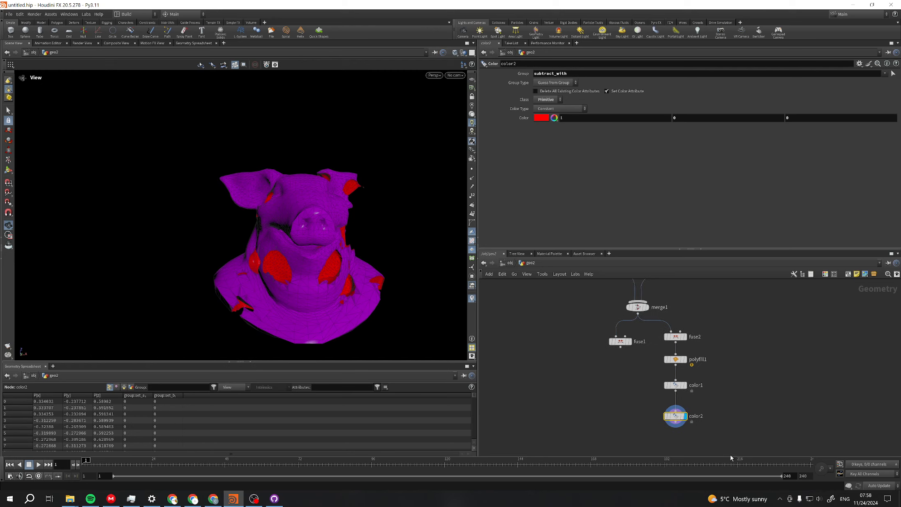
{"action": "left_click_drag", "start_coordinate": [732, 459], "coordinate": [674, 345]}
{"action": "left_click_drag", "start_coordinate": [746, 439], "coordinate": [663, 327]}
{"action": "key", "text": "l"}
{"action": "left_click", "coordinate": [746, 342]}
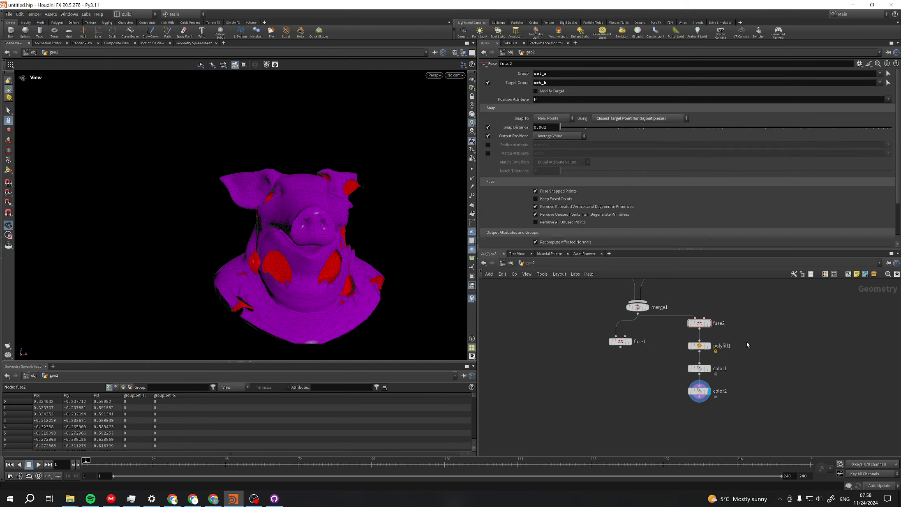
{"action": "scroll", "coordinate": [746, 342], "scroll_direction": "up", "scroll_amount": 2}
{"action": "left_click_drag", "start_coordinate": [775, 430], "coordinate": [713, 323]}
{"action": "key", "text": "l"}
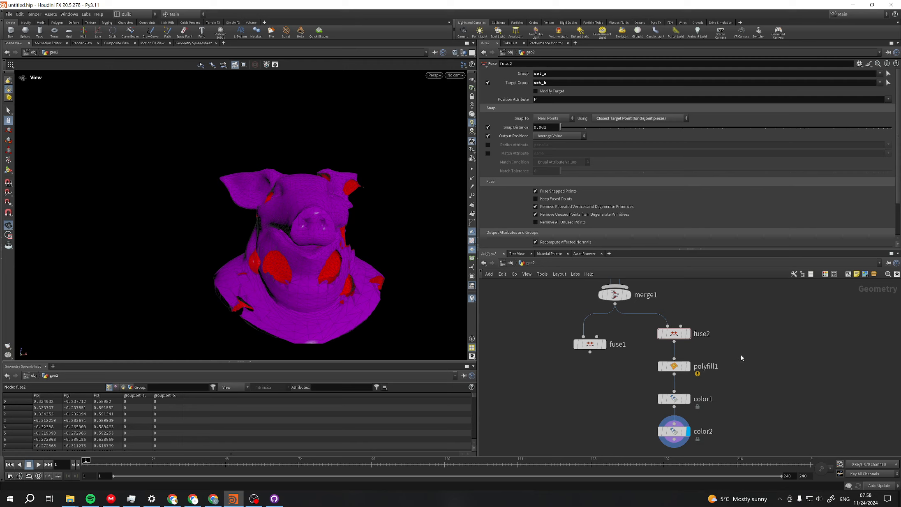
Review the sticky note on forced Boolean difference operations, and open the geo1 network from the object level
{"action": "scroll", "coordinate": [709, 344], "scroll_direction": "down", "scroll_amount": 3}
{"action": "middle_click_drag", "start_coordinate": [735, 345], "coordinate": [682, 454]}
{"action": "scroll", "coordinate": [679, 411], "scroll_direction": "down", "scroll_amount": 1}
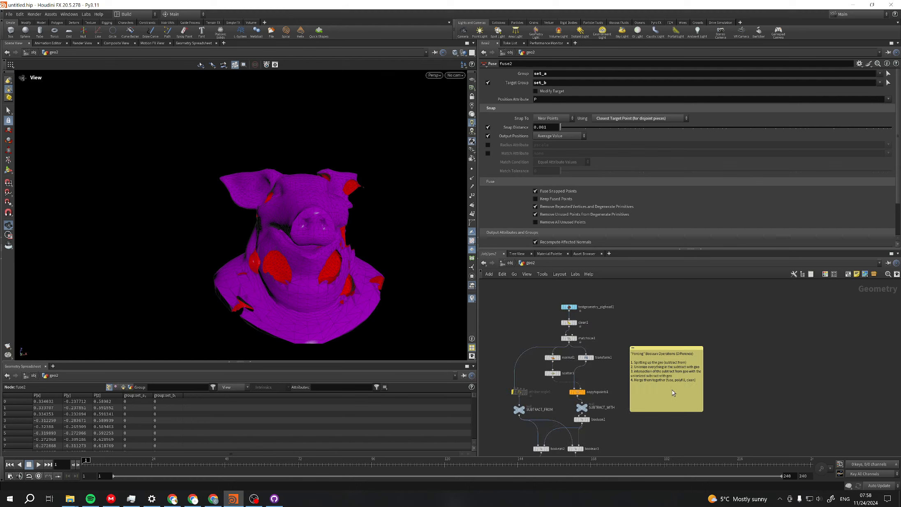
{"action": "scroll", "coordinate": [669, 349], "scroll_direction": "up", "scroll_amount": 3}
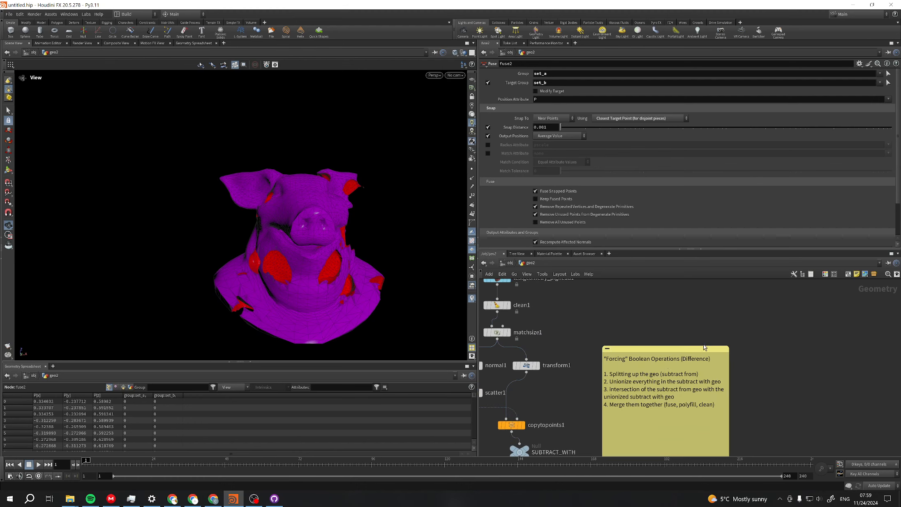
{"action": "scroll", "coordinate": [675, 337], "scroll_direction": "down", "scroll_amount": 1}
{"action": "middle_click_drag", "start_coordinate": [675, 337], "coordinate": [721, 325]}
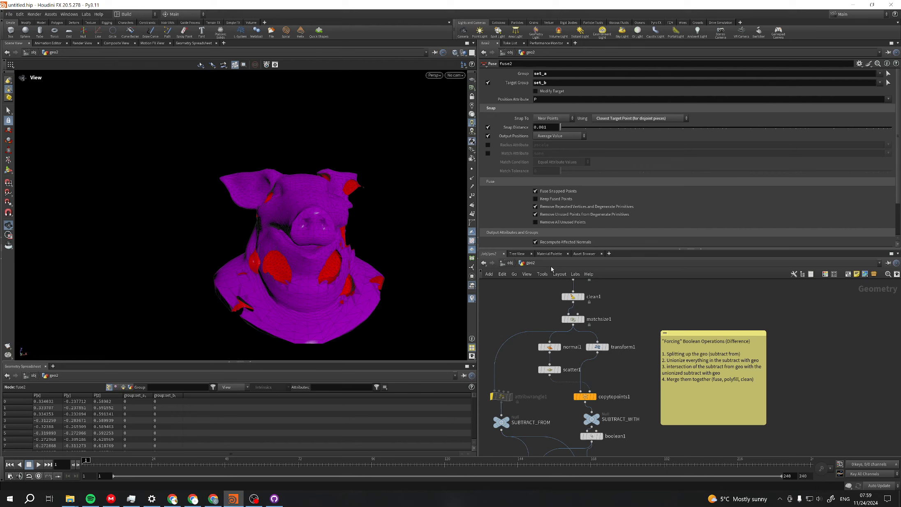
{"action": "left_click", "coordinate": [510, 263]}
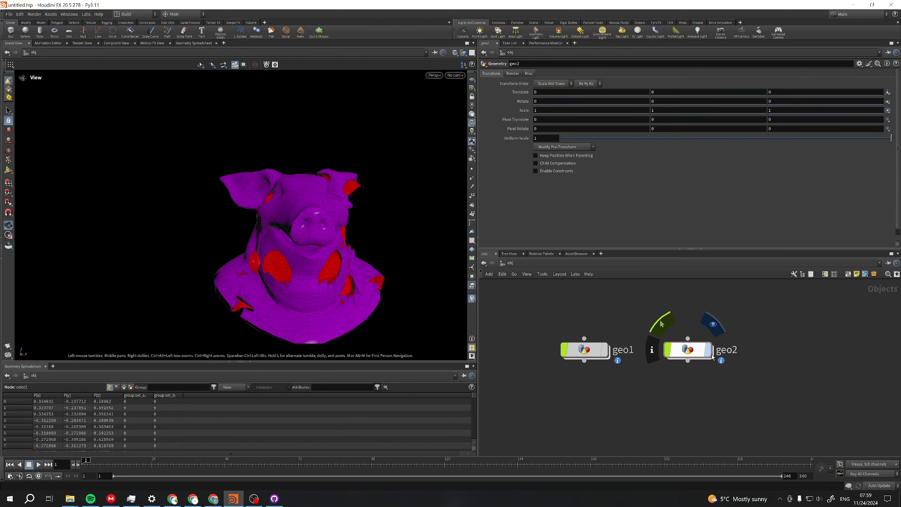
{"action": "left_click", "coordinate": [710, 350]}
{"action": "double_click", "coordinate": [584, 350]}
{"action": "scroll", "coordinate": [602, 366], "scroll_direction": "up", "scroll_amount": 4}
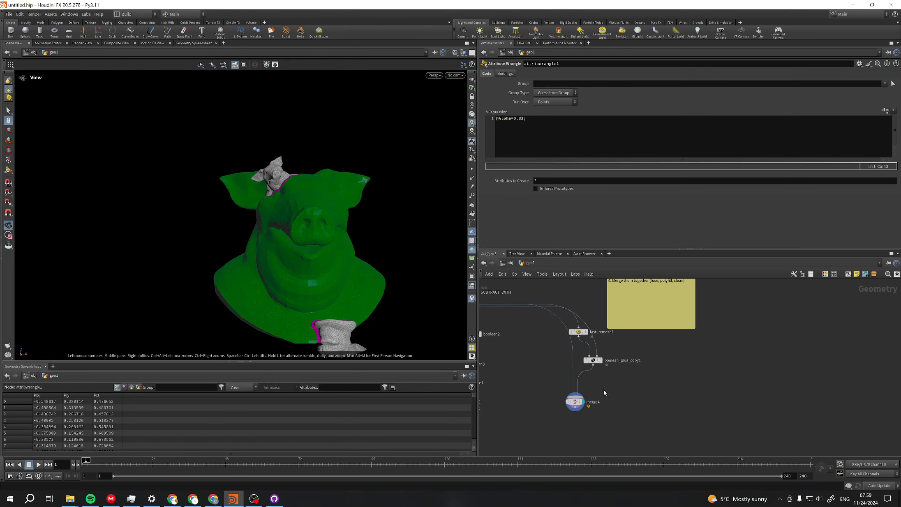
Display boolean_plus_copy1 with its parameters and examine the cut's blended edge at the base of the head
{"action": "left_click", "coordinate": [584, 355]}
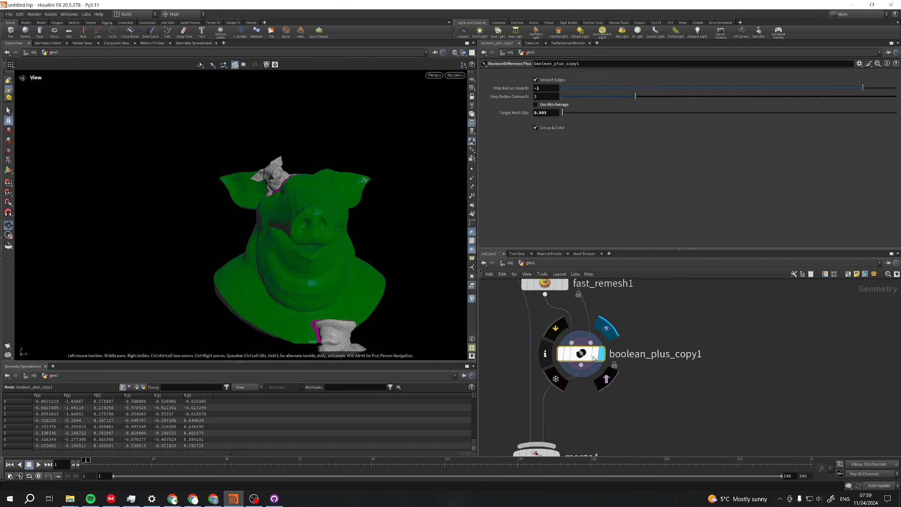
{"action": "left_click", "coordinate": [601, 355]}
{"action": "left_click_drag", "start_coordinate": [273, 268], "coordinate": [306, 320]}
{"action": "middle_click_drag", "start_coordinate": [306, 320], "coordinate": [364, 255]}
{"action": "scroll", "coordinate": [364, 255], "scroll_direction": "up", "scroll_amount": 5}
{"action": "left_click_drag", "start_coordinate": [364, 255], "coordinate": [354, 265]}
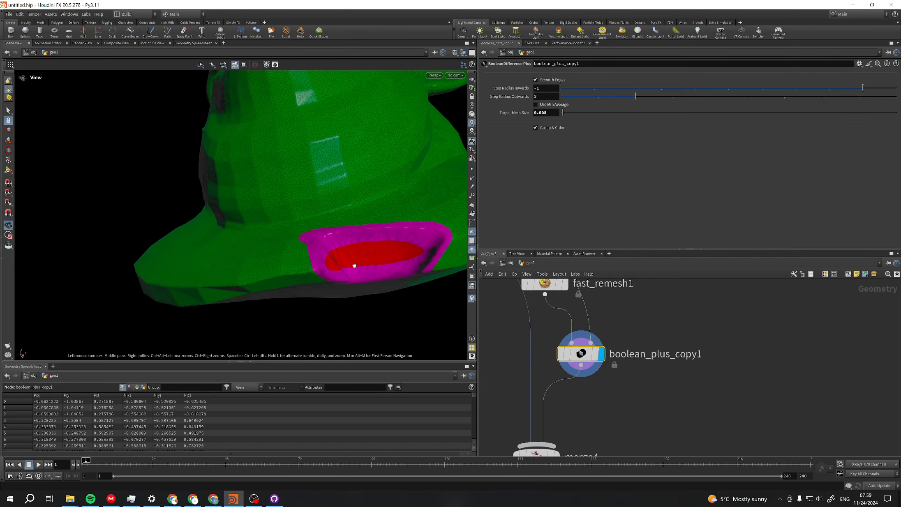
{"action": "middle_click_drag", "start_coordinate": [378, 256], "coordinate": [367, 265]}
{"action": "mouse_move", "coordinate": [368, 265]}
{"action": "left_mouse_down"}
{"action": "mouse_move", "coordinate": [327, 199]}
{"action": "mouse_move", "coordinate": [221, 284]}
{"action": "mouse_move", "coordinate": [247, 266]}
{"action": "mouse_move", "coordinate": [282, 268]}
{"action": "mouse_move", "coordinate": [297, 318]}
{"action": "mouse_move", "coordinate": [364, 239]}
{"action": "mouse_move", "coordinate": [369, 283]}
{"action": "left_mouse_up"}
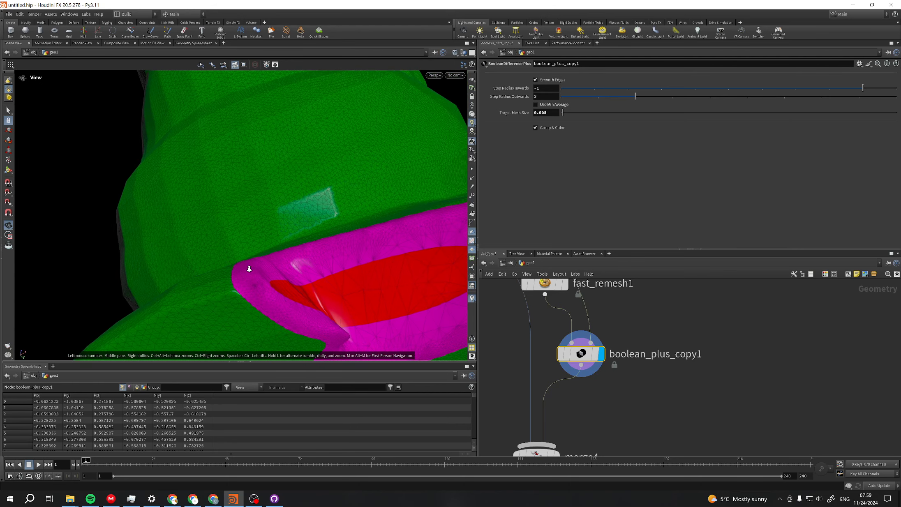
Display merge4 and examine how the small pig heads fit into the cuts
{"action": "middle_click_drag", "start_coordinate": [618, 421], "coordinate": [627, 373]}
{"action": "left_click", "coordinate": [566, 408]}
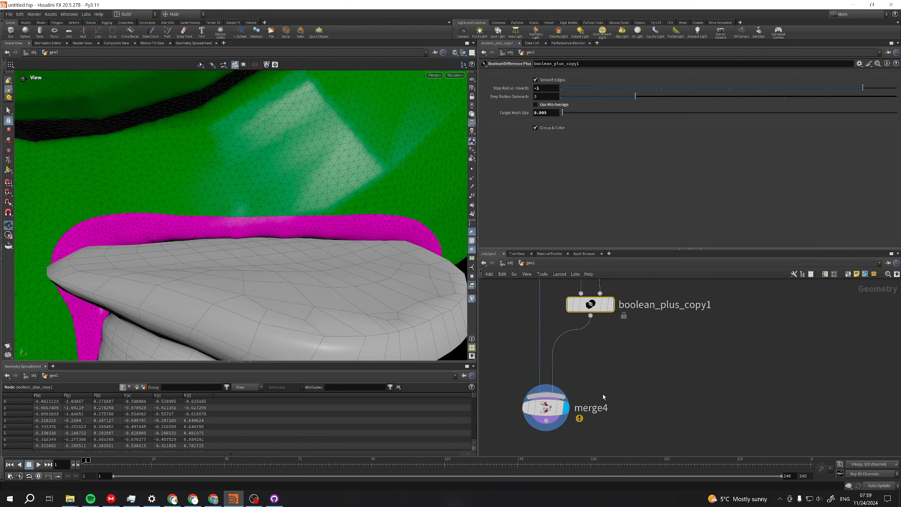
{"action": "left_click_drag", "start_coordinate": [395, 263], "coordinate": [173, 318]}
{"action": "left_click_drag", "start_coordinate": [283, 233], "coordinate": [180, 235]}
{"action": "left_click_drag", "start_coordinate": [269, 225], "coordinate": [243, 262]}
{"action": "scroll", "coordinate": [618, 362], "scroll_direction": "down", "scroll_amount": 5}
Compare the fast_remesh1 mesh and its settings with the boolean_plus_copy1 result
{"action": "scroll", "coordinate": [618, 362], "scroll_direction": "up", "scroll_amount": 5}
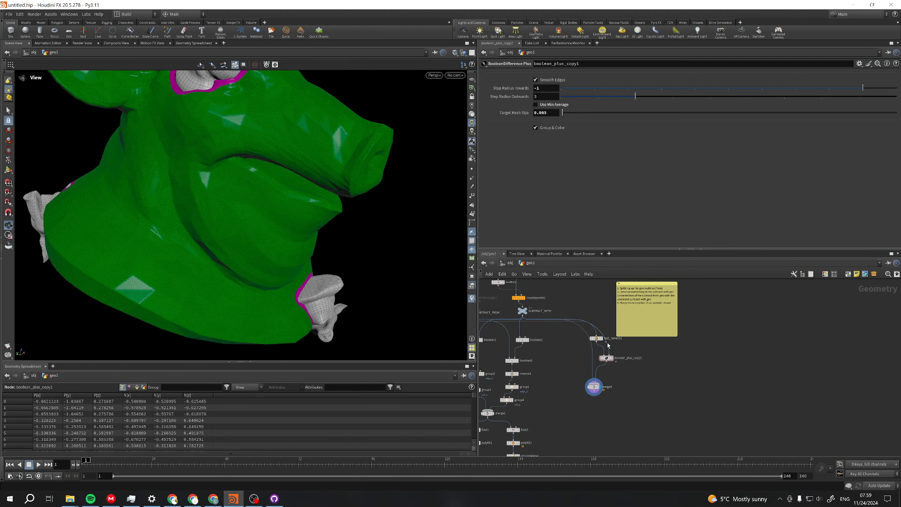
{"action": "left_click", "coordinate": [595, 326]}
{"action": "mouse_move", "coordinate": [632, 396]}
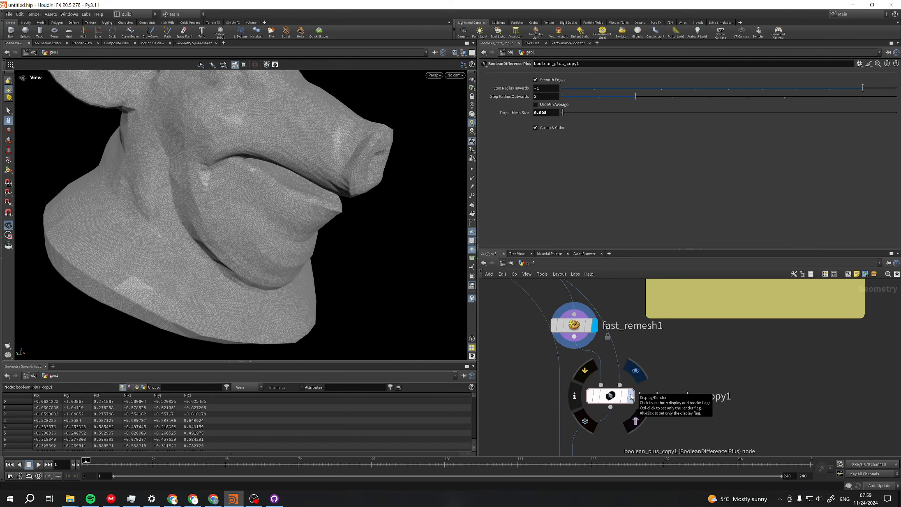
{"action": "left_click", "coordinate": [579, 325]}
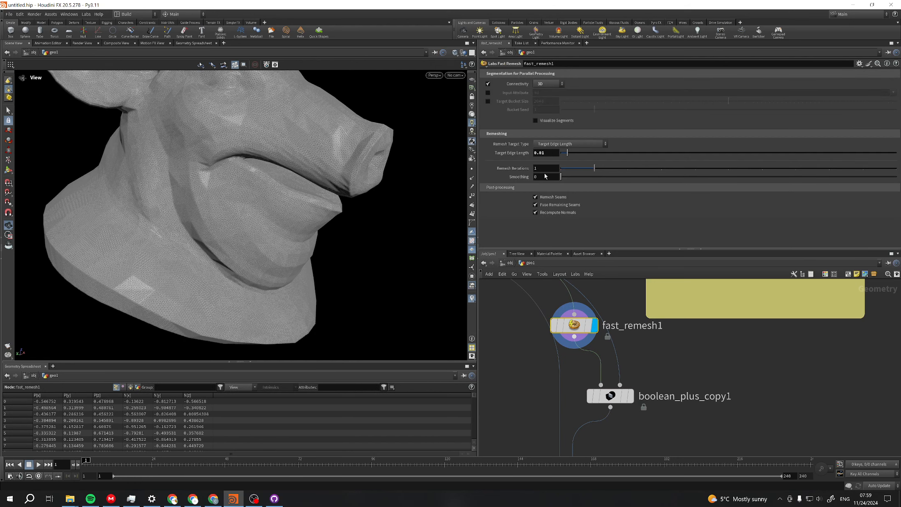
{"action": "left_click", "coordinate": [631, 396]}
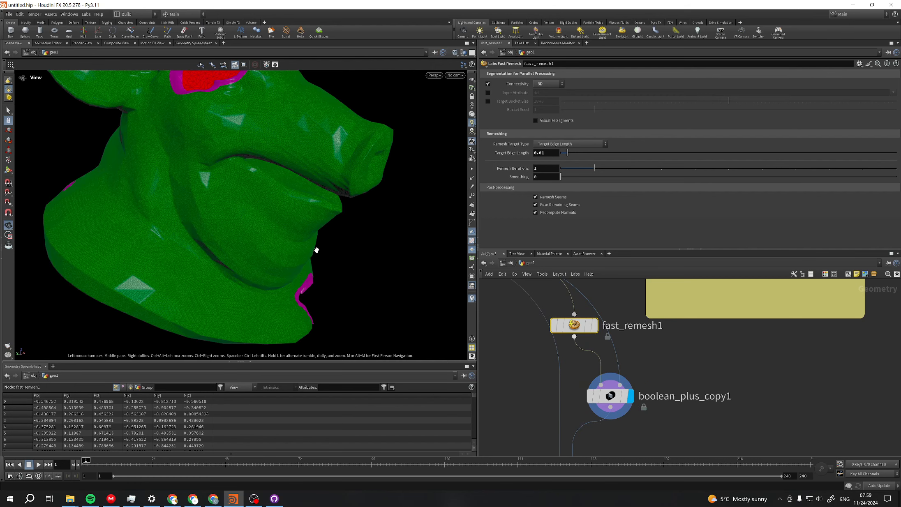
{"action": "left_click_drag", "start_coordinate": [316, 249], "coordinate": [290, 268]}
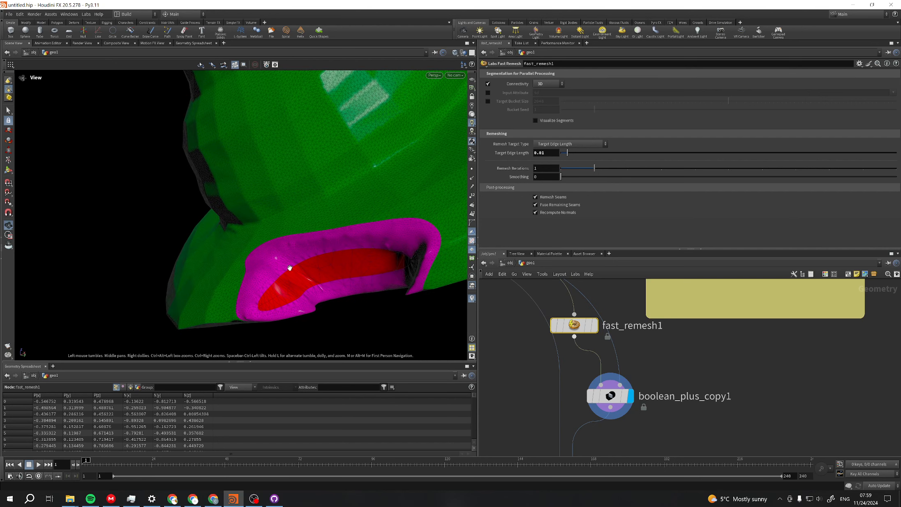
Show boolean_plus_copy1's parameters and examine its smoothed cut from several angles
{"action": "middle_click_drag", "start_coordinate": [666, 418], "coordinate": [669, 401]}
{"action": "left_click", "coordinate": [610, 396]}
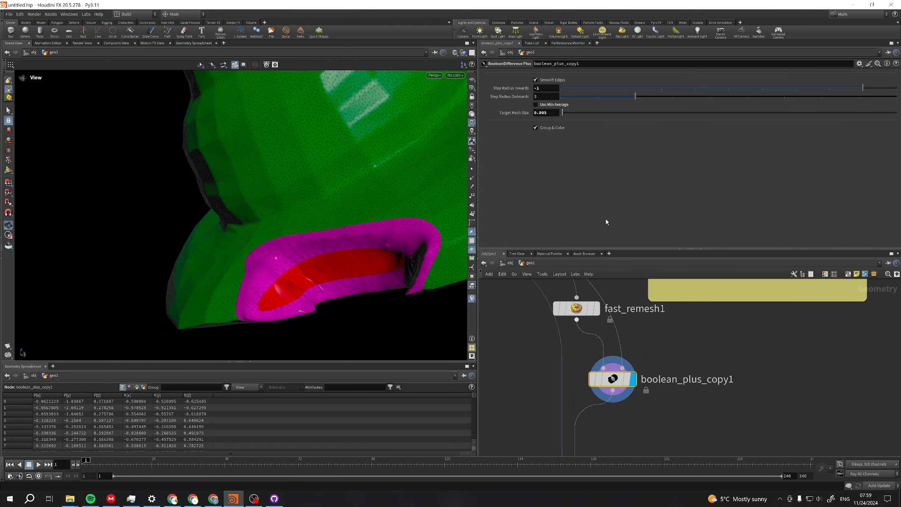
{"action": "left_click_drag", "start_coordinate": [336, 248], "coordinate": [279, 262]}
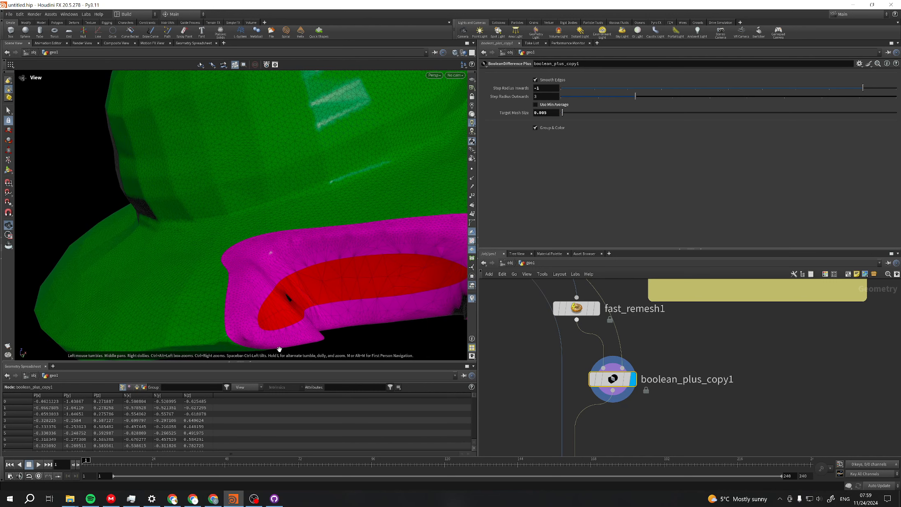
{"action": "left_click_drag", "start_coordinate": [279, 349], "coordinate": [378, 223]}
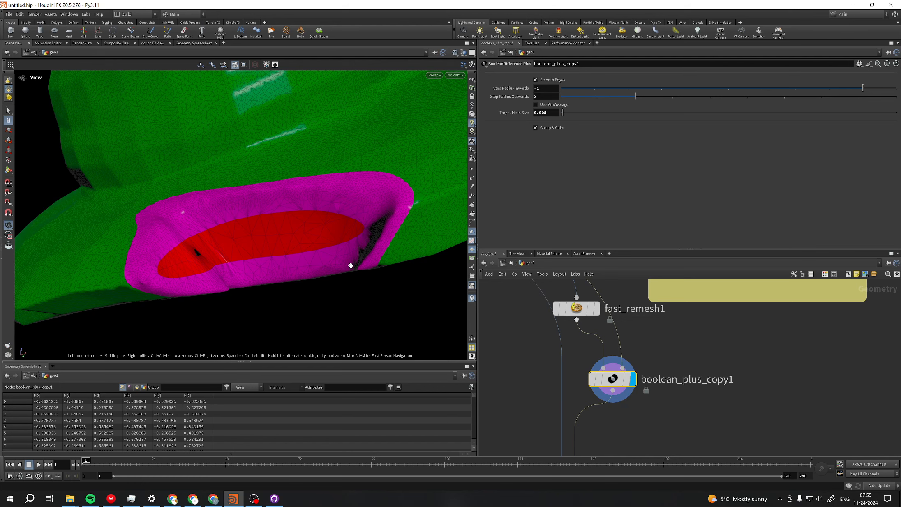
{"action": "left_click_drag", "start_coordinate": [351, 266], "coordinate": [443, 258]}
Display merge4 again and examine the complete head with the inserted small heads from all sides
{"action": "middle_click_drag", "start_coordinate": [660, 429], "coordinate": [686, 357]}
{"action": "left_click", "coordinate": [612, 411]}
{"action": "left_click_drag", "start_coordinate": [383, 252], "coordinate": [326, 271]}
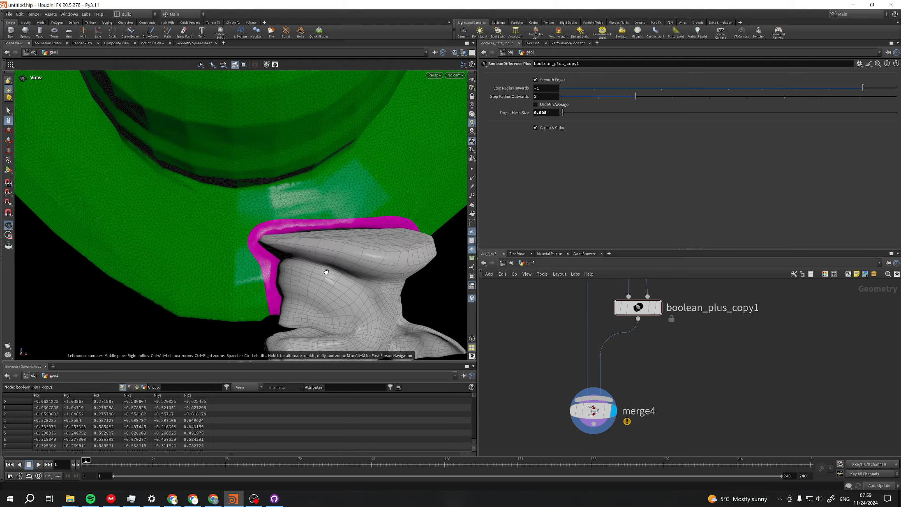
{"action": "scroll", "coordinate": [326, 272], "scroll_direction": "down", "scroll_amount": 5}
{"action": "left_click_drag", "start_coordinate": [310, 221], "coordinate": [364, 215]}
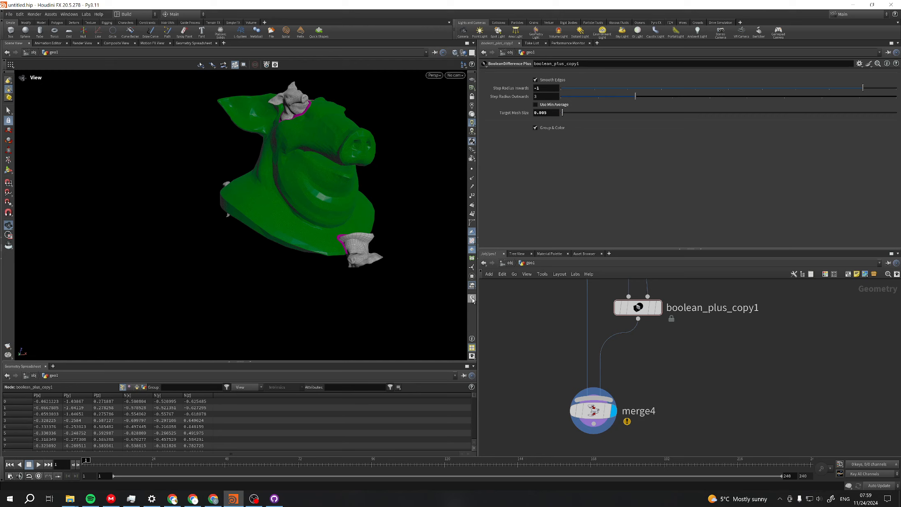
{"action": "left_click_drag", "start_coordinate": [359, 162], "coordinate": [304, 229]}
{"action": "right_click_drag", "start_coordinate": [304, 229], "coordinate": [368, 201]}
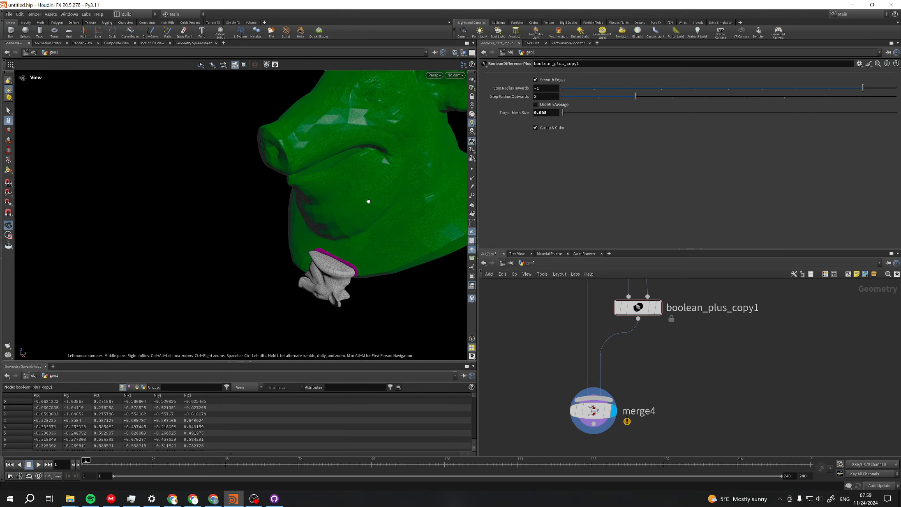
{"action": "left_click_drag", "start_coordinate": [368, 201], "coordinate": [327, 237]}
{"action": "left_click_drag", "start_coordinate": [379, 228], "coordinate": [281, 195]}
{"action": "left_click_drag", "start_coordinate": [341, 221], "coordinate": [399, 215]}
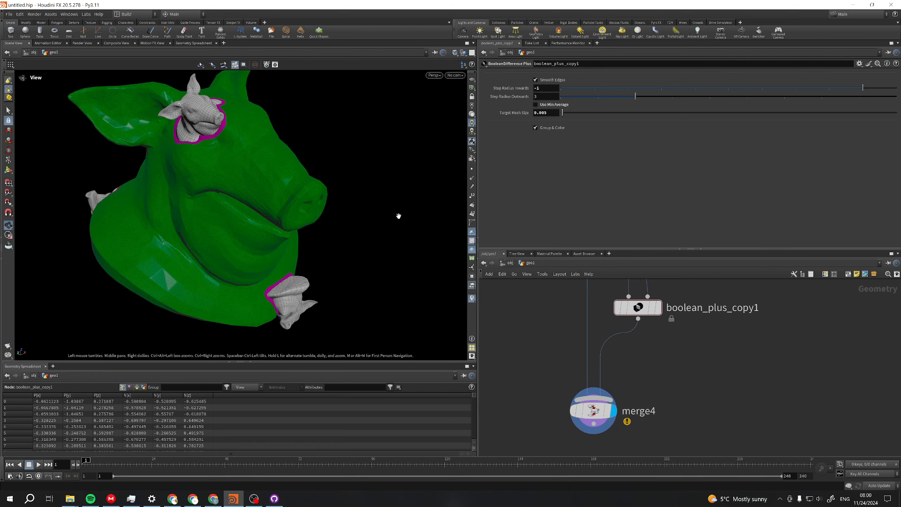
Examine up close the magenta border where the small pig head sits in the large head's cut in merge4
{"action": "middle_click_drag", "start_coordinate": [282, 222], "coordinate": [336, 242]}
{"action": "right_click_drag", "start_coordinate": [271, 103], "coordinate": [307, 203]}
{"action": "left_click_drag", "start_coordinate": [307, 203], "coordinate": [342, 215]}
{"action": "right_click_drag", "start_coordinate": [342, 215], "coordinate": [303, 217]}
{"action": "left_click_drag", "start_coordinate": [302, 217], "coordinate": [164, 246]}
{"action": "right_click_drag", "start_coordinate": [164, 246], "coordinate": [308, 217]}
Display boolean_plus_copy1 and examine its open cut without the inserted small head, along with its fast_remesh1 input
{"action": "middle_click_drag", "start_coordinate": [672, 326], "coordinate": [647, 364]}
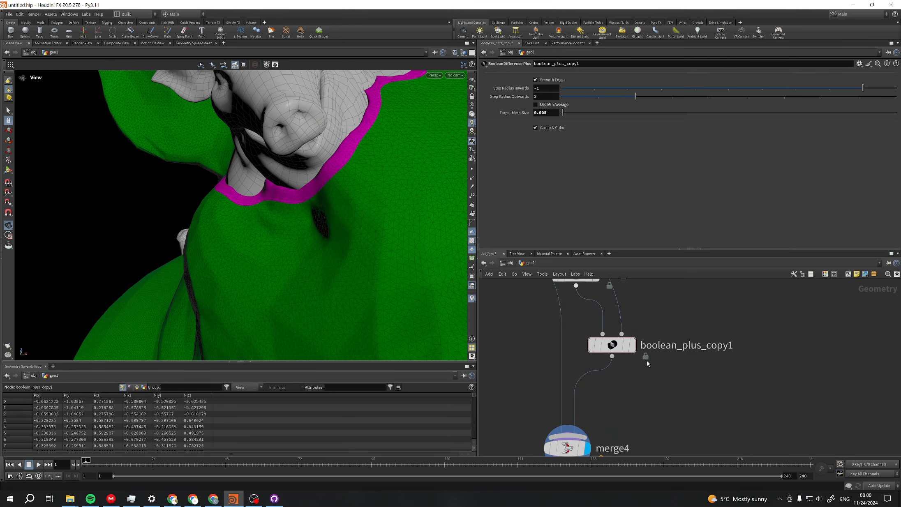
{"action": "left_click", "coordinate": [633, 346]}
{"action": "left_click_drag", "start_coordinate": [317, 237], "coordinate": [354, 172]}
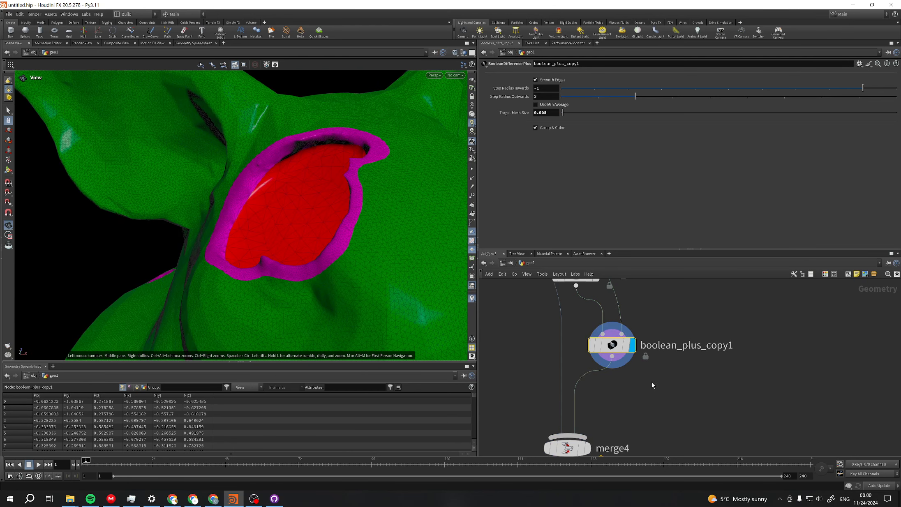
{"action": "scroll", "coordinate": [668, 365], "scroll_direction": "down", "scroll_amount": 2}
{"action": "middle_click_drag", "start_coordinate": [668, 365], "coordinate": [642, 396]}
{"action": "scroll", "coordinate": [607, 377], "scroll_direction": "up", "scroll_amount": 2}
{"action": "middle_click_drag", "start_coordinate": [652, 311], "coordinate": [602, 360]}
{"action": "scroll", "coordinate": [620, 410], "scroll_direction": "down", "scroll_amount": 1}
{"action": "scroll", "coordinate": [590, 419], "scroll_direction": "up", "scroll_amount": 1}
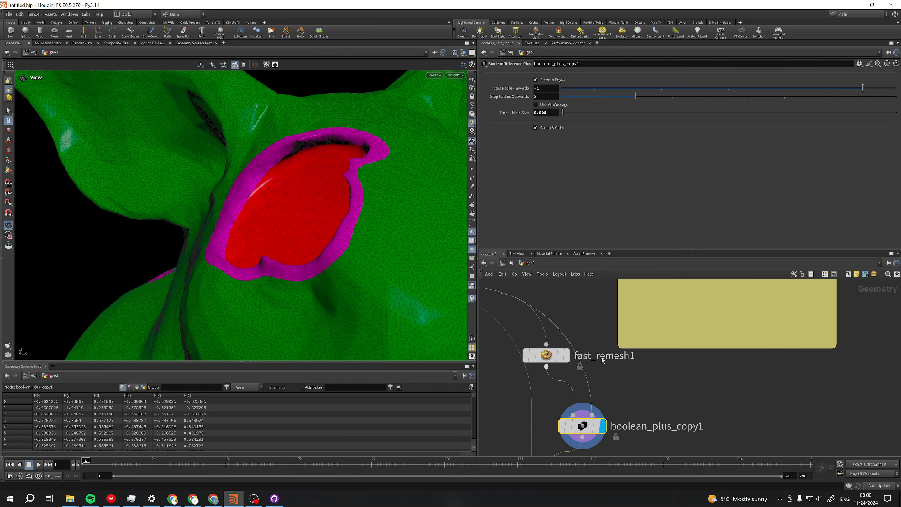
Turn on Use Min Average for boolean_plus_copy1 and examine the cuts up close and across the whole head
{"action": "left_click", "coordinate": [536, 105]}
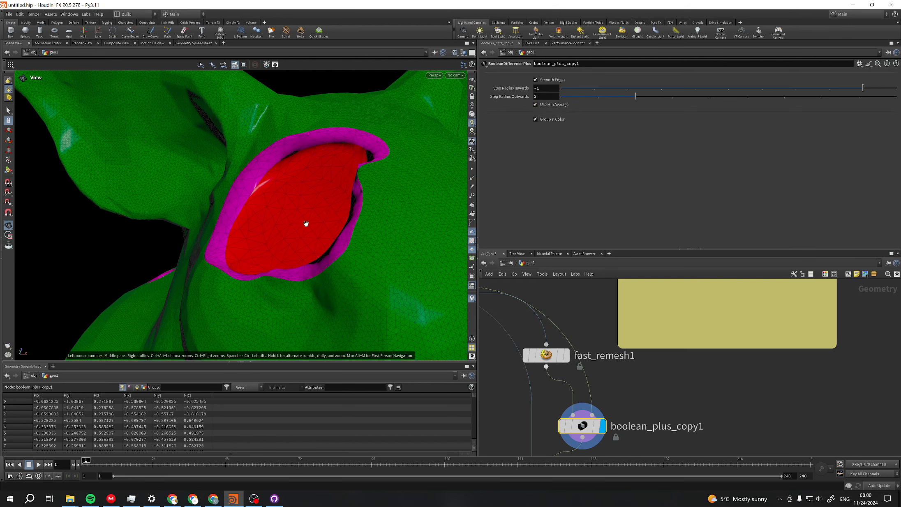
{"action": "left_click_drag", "start_coordinate": [306, 223], "coordinate": [267, 285]}
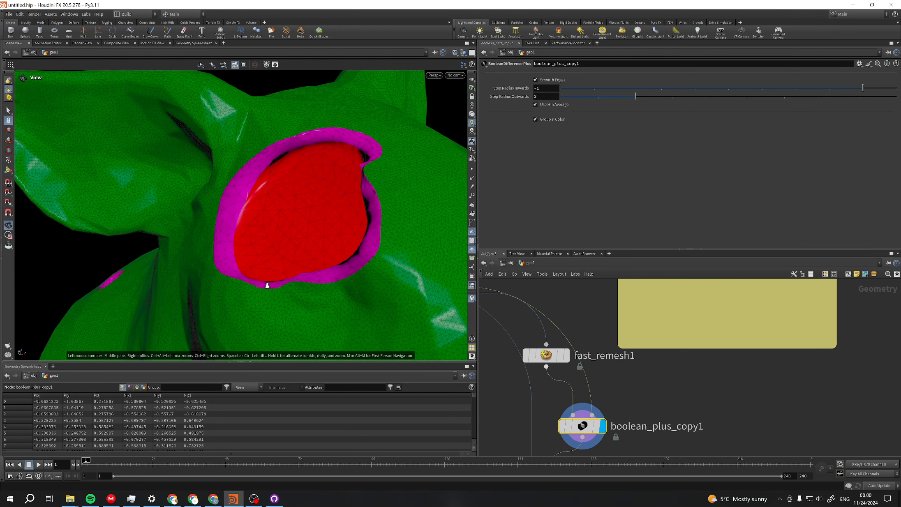
{"action": "right_click_drag", "start_coordinate": [267, 285], "coordinate": [271, 224]}
{"action": "left_click_drag", "start_coordinate": [272, 224], "coordinate": [230, 222]}
{"action": "middle_click_drag", "start_coordinate": [231, 222], "coordinate": [332, 187]}
{"action": "right_click_drag", "start_coordinate": [332, 187], "coordinate": [282, 282]}
{"action": "middle_click_drag", "start_coordinate": [356, 270], "coordinate": [330, 295]}
{"action": "left_click_drag", "start_coordinate": [311, 287], "coordinate": [390, 247]}
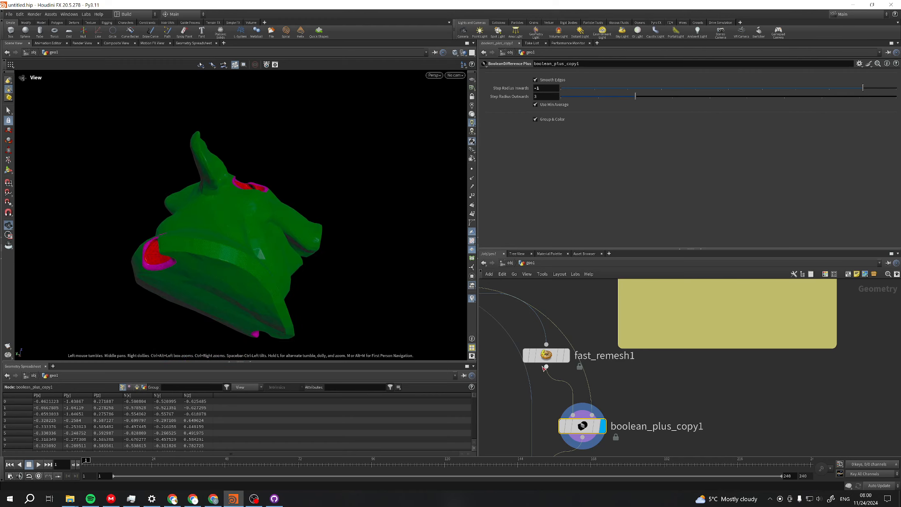
Review the yellow note above boolean_plus_copy1 that lists the splitting, union, intersection and merging stages
{"action": "scroll", "coordinate": [584, 372], "scroll_direction": "down", "scroll_amount": 5}
{"action": "scroll", "coordinate": [640, 381], "scroll_direction": "up", "scroll_amount": 4}
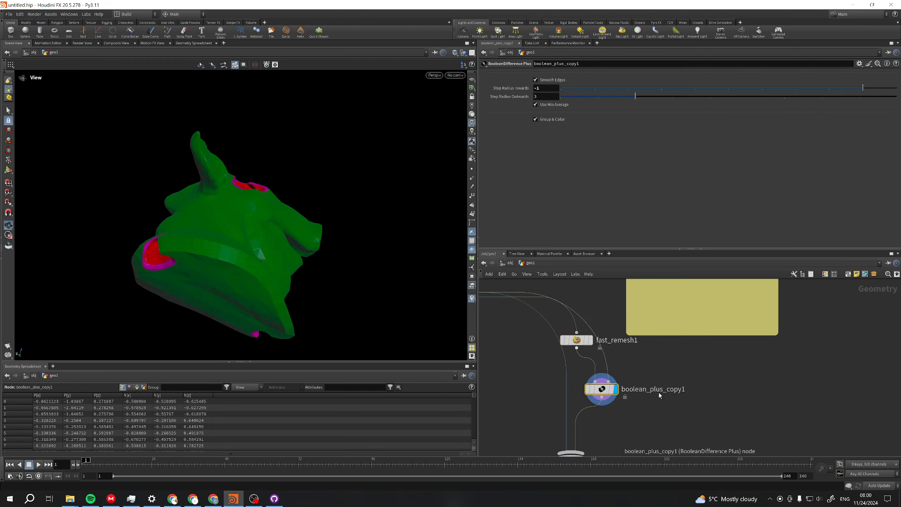
{"action": "scroll", "coordinate": [696, 379], "scroll_direction": "down", "scroll_amount": 2}
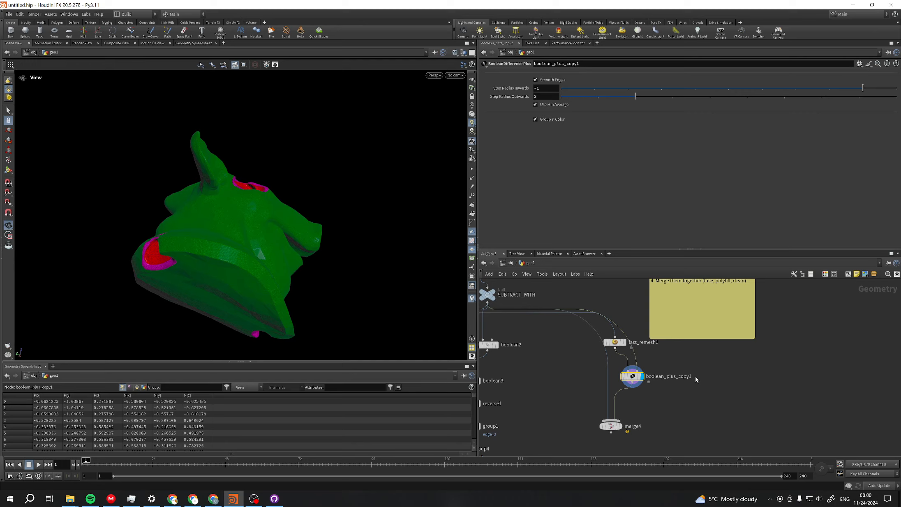
{"action": "middle_click_drag", "start_coordinate": [704, 353], "coordinate": [619, 423]}
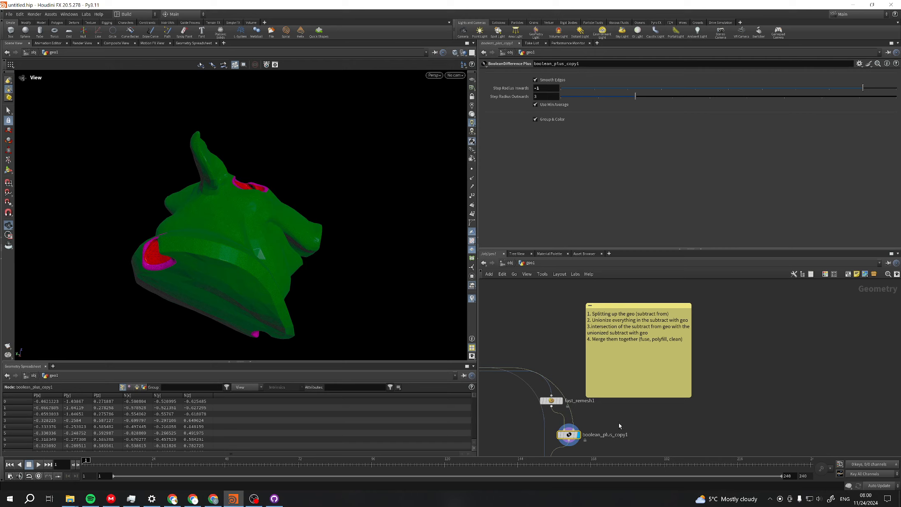